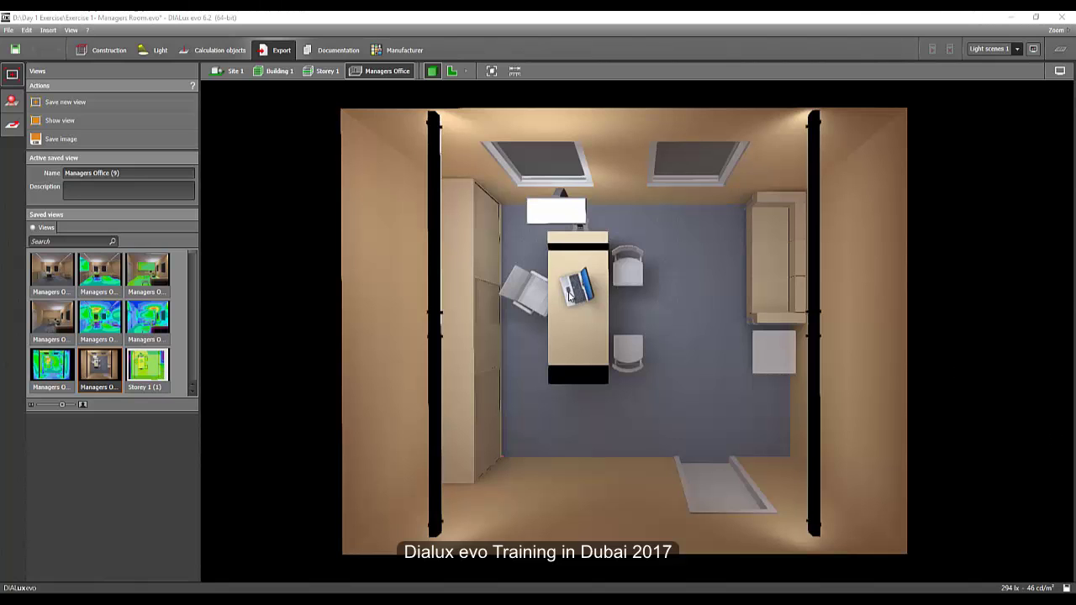
Step: Open the Documentation project information page for Exercise 1- Managers Room and select its name field
click(328, 50)
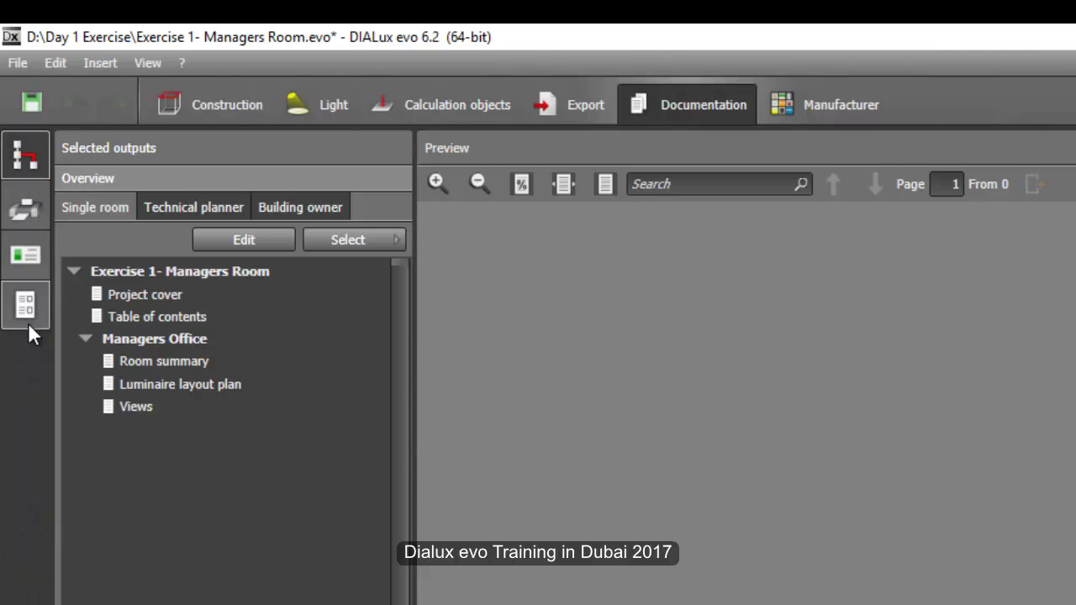
click(32, 260)
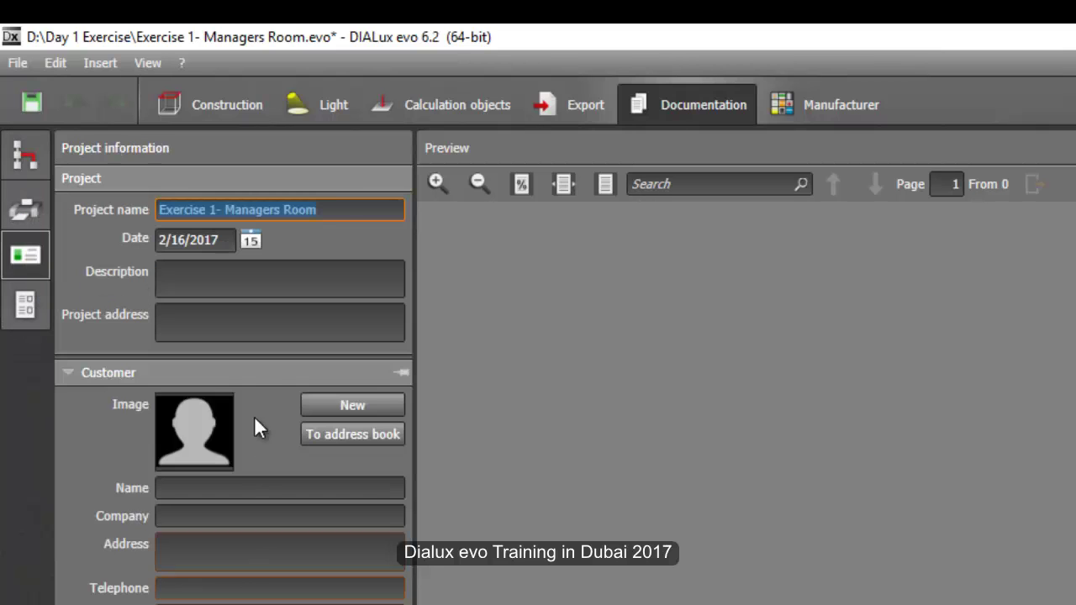
click(325, 210)
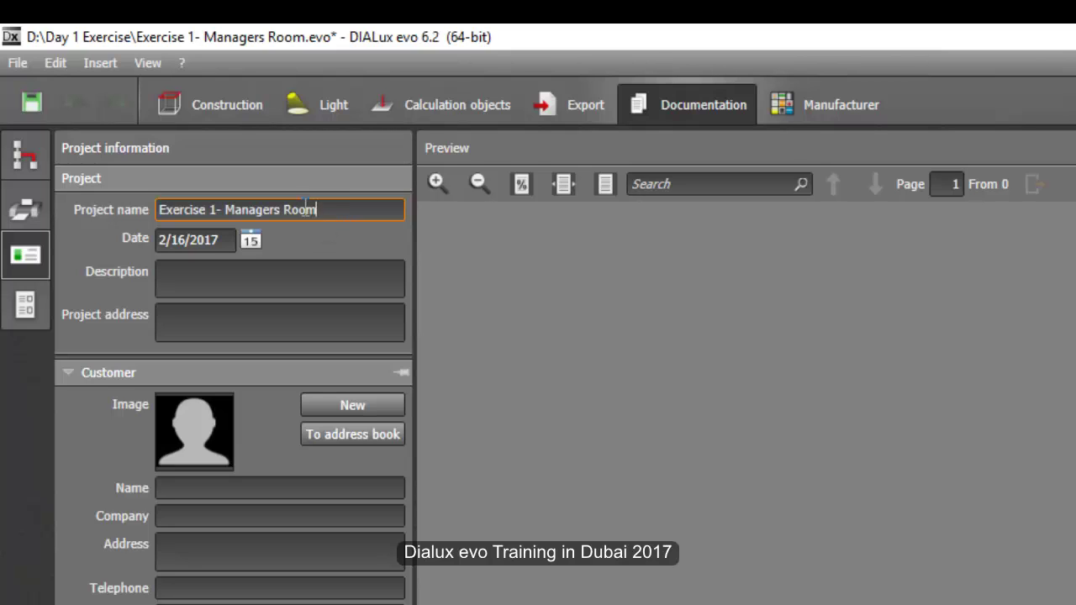
drag(306, 207, 140, 211)
click(185, 282)
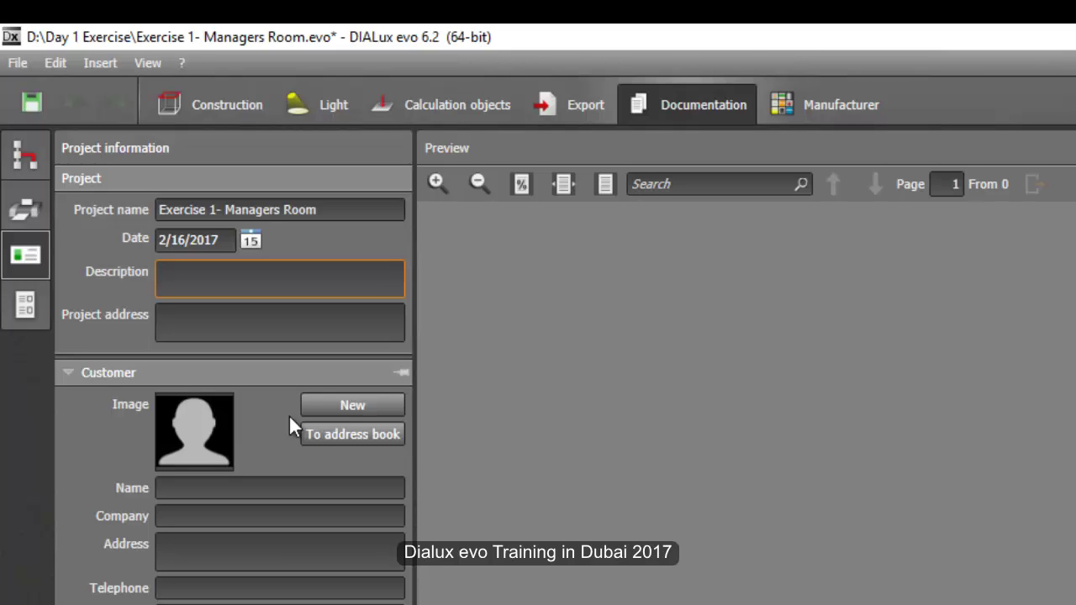
Step: Enter description 'Indoor Lighting Calculation Design - Managers Office' and project address 'Dubai, UAE'
text(Indoor Lighting)
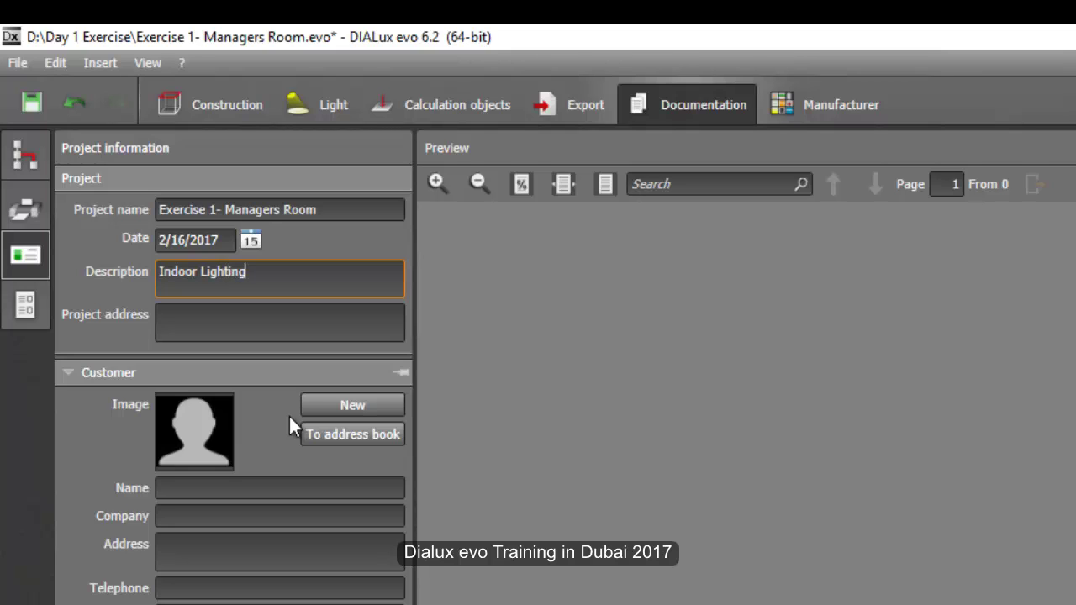
text( Calculation Design )
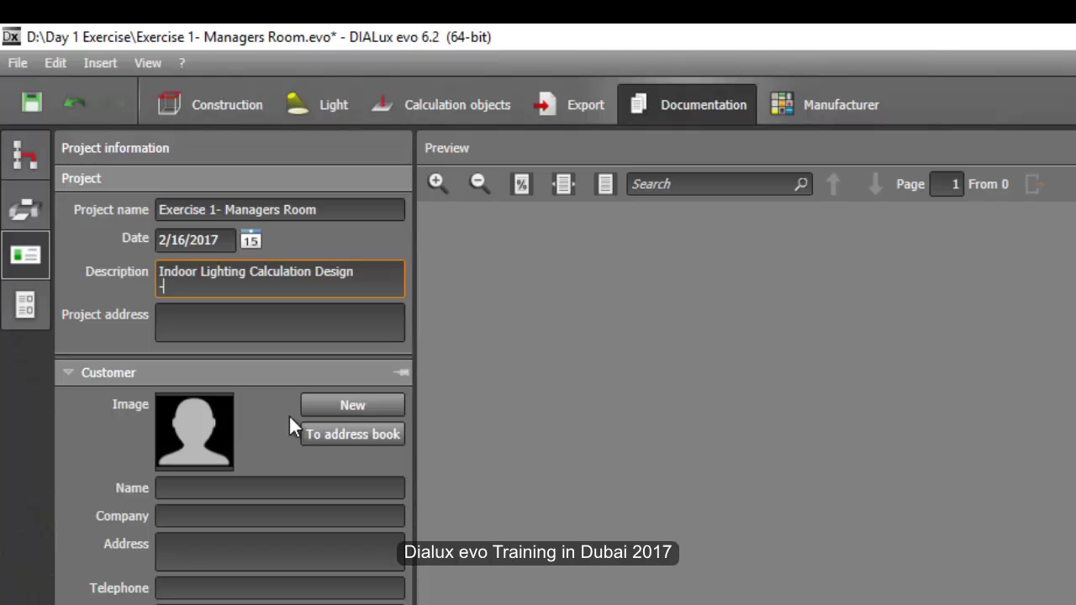
text(-)
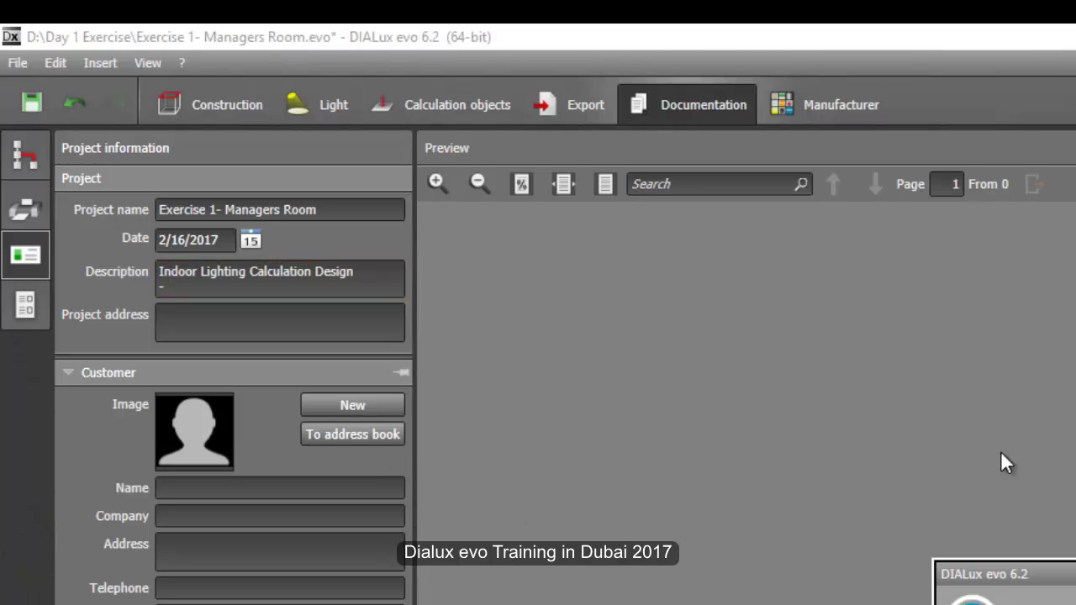
click(197, 293)
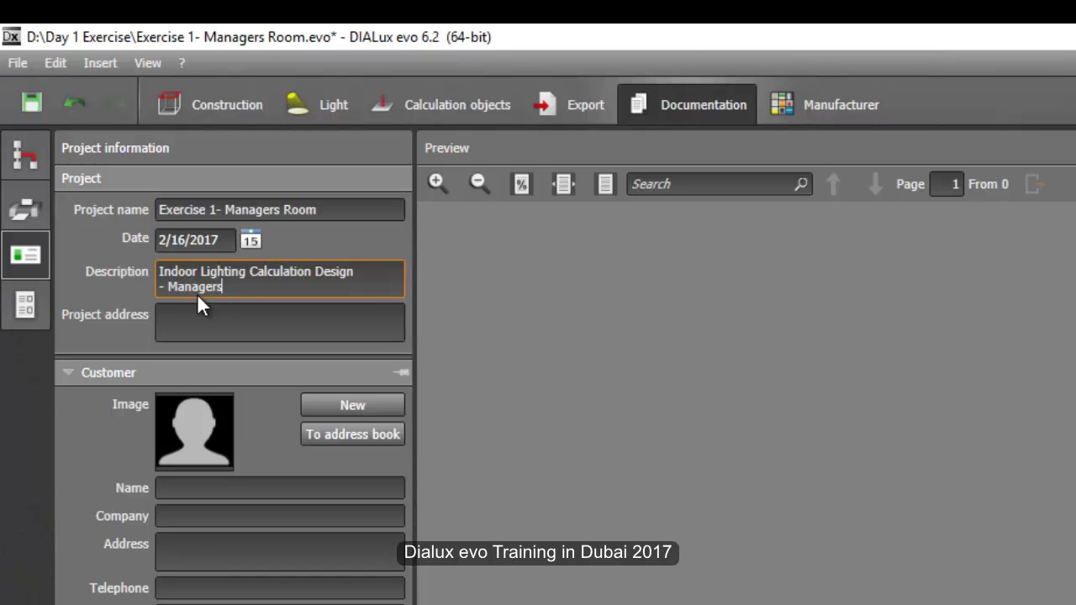
text(Managers Office)
click(206, 326)
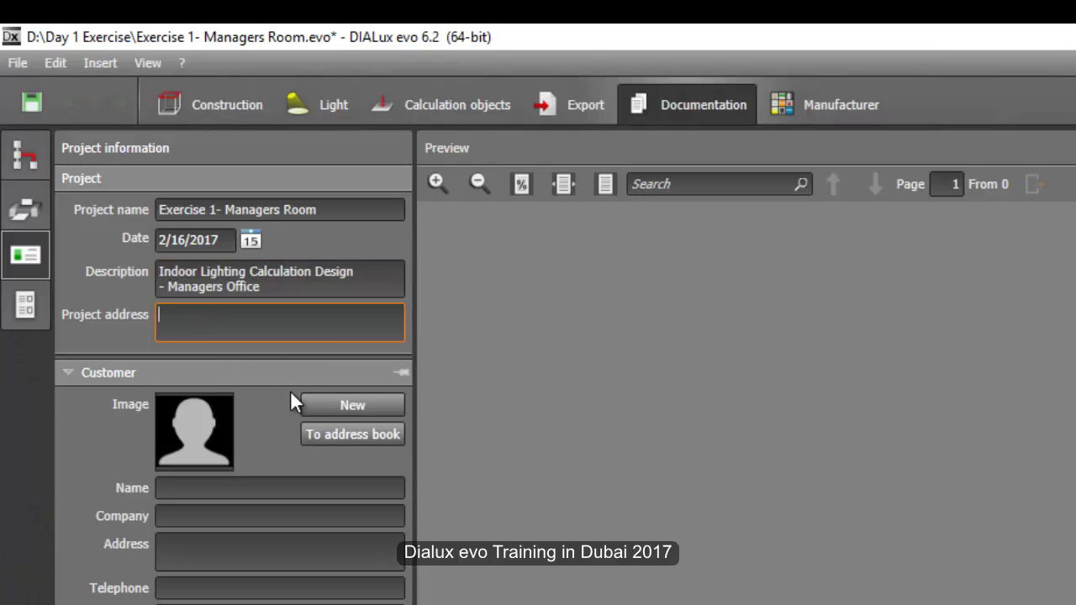
text(Dubai, UAE)
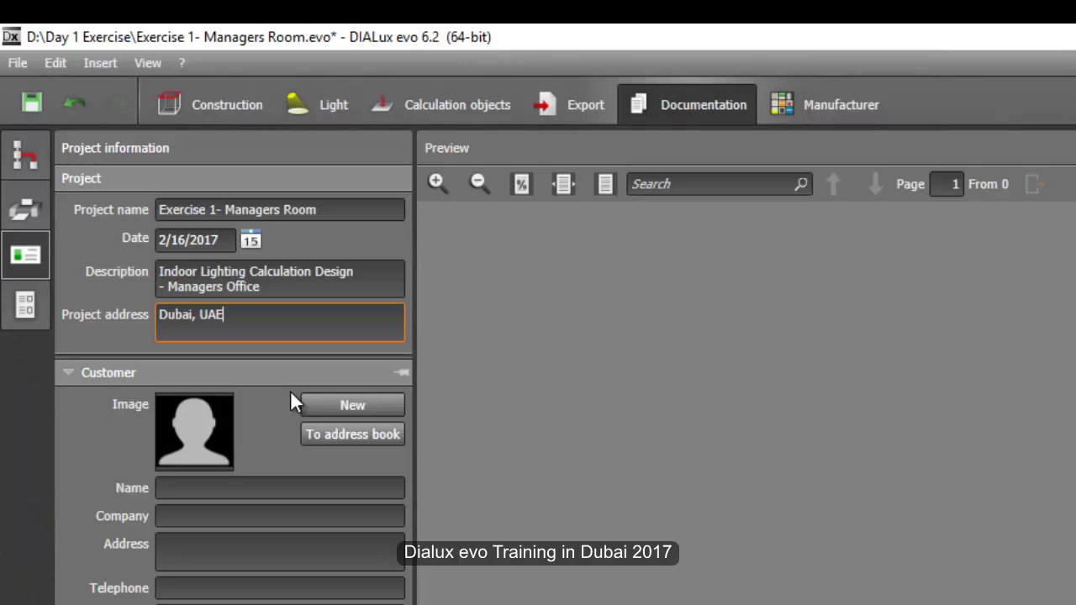
Step: Enter the customer's name, company AVC, address Dubai, UAE, and telephone number
click(293, 490)
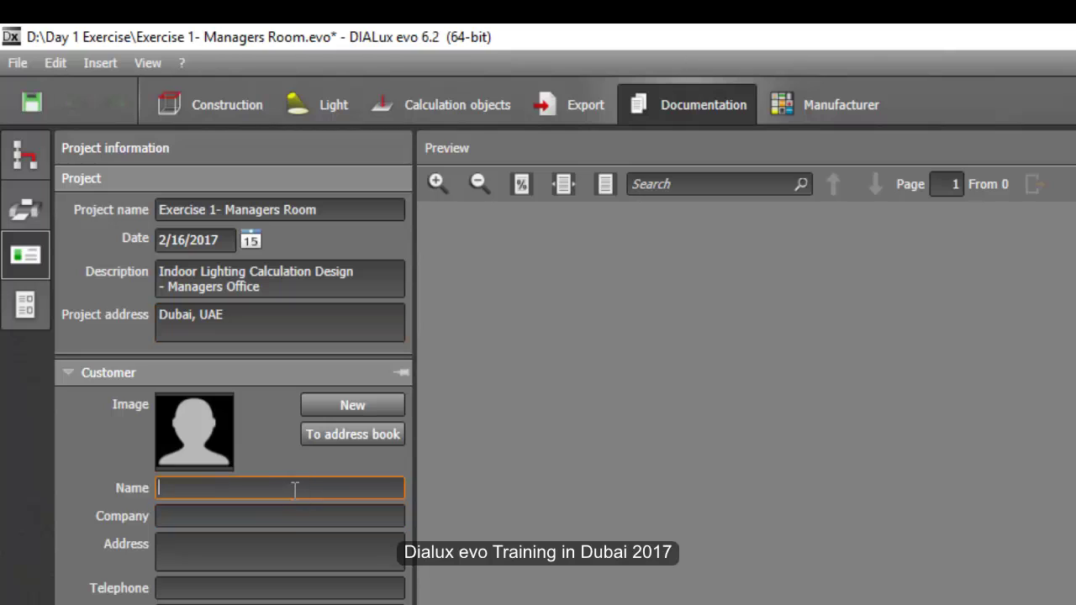
text(Client)
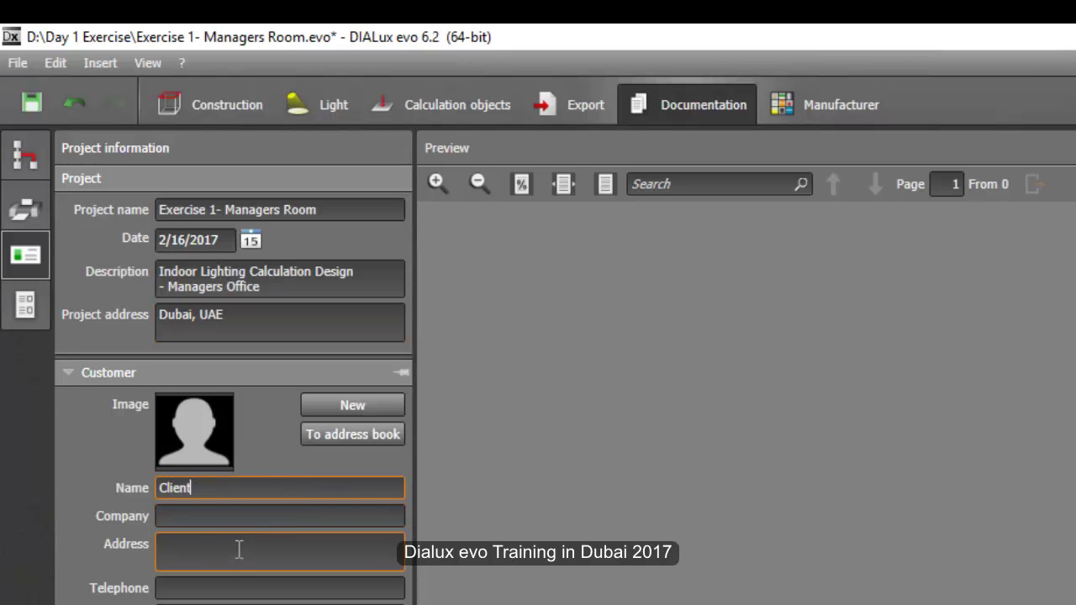
click(196, 513)
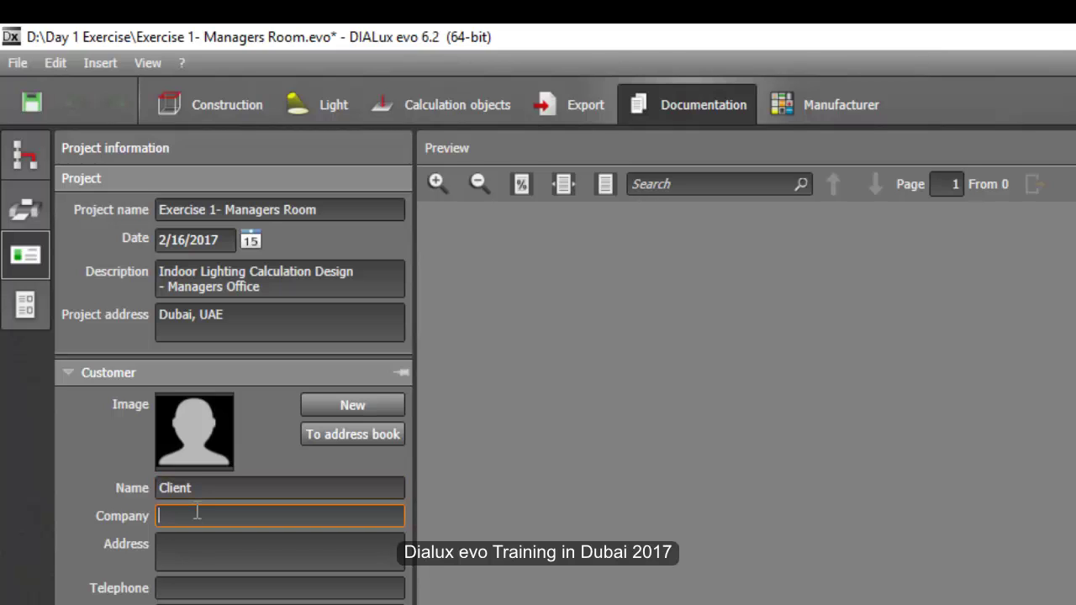
text(!@#)
key(BackSpace)
key(BackSpace)
key(BackSpace)
text(as)
key(BackSpace)
key(BackSpace)
text(AVC)
click(222, 565)
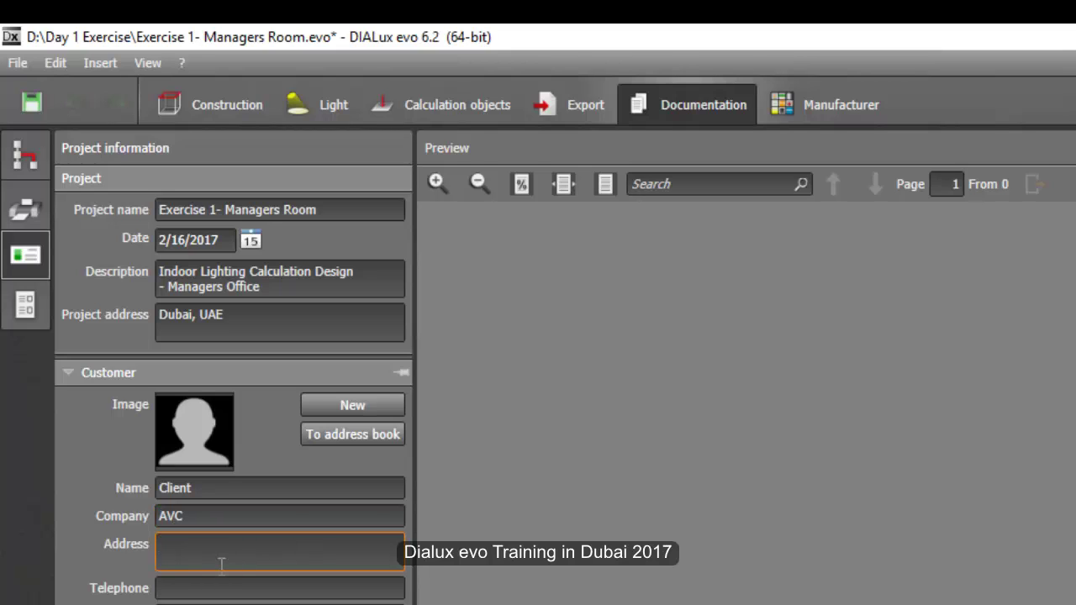
text(Dubai, UAE)
click(206, 588)
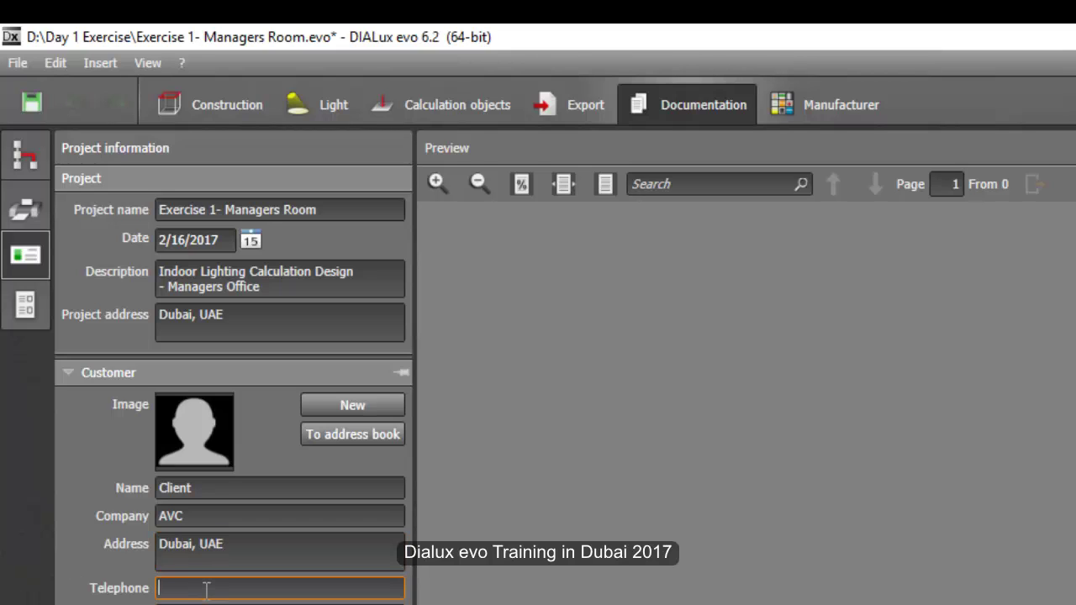
text(+971 11)
text(1111111)
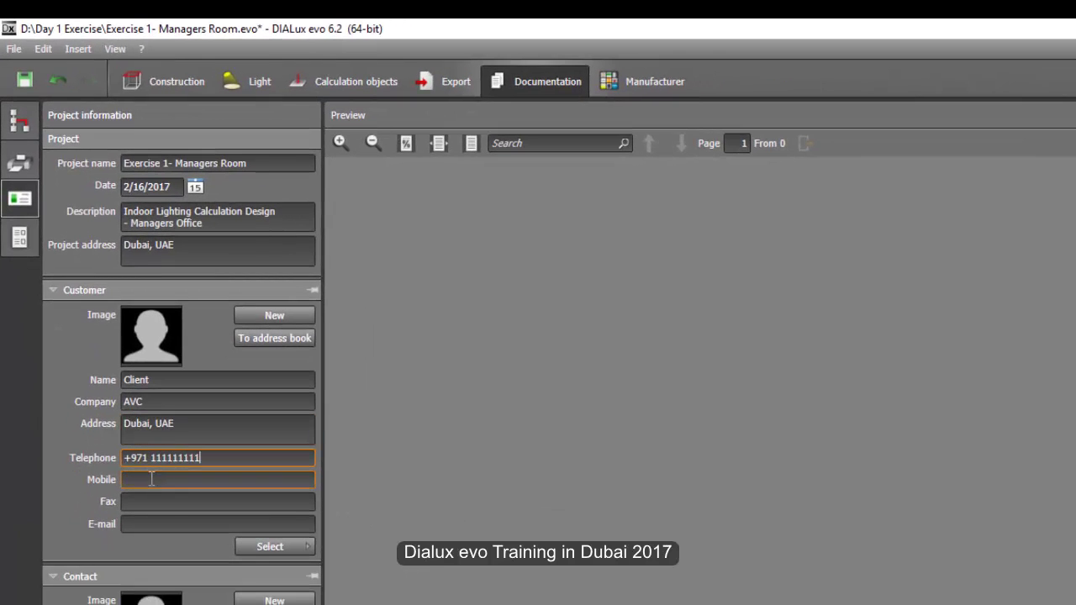
Step: Enter the customer's mobile number, fax number and e-mail address, then commit
click(152, 479)
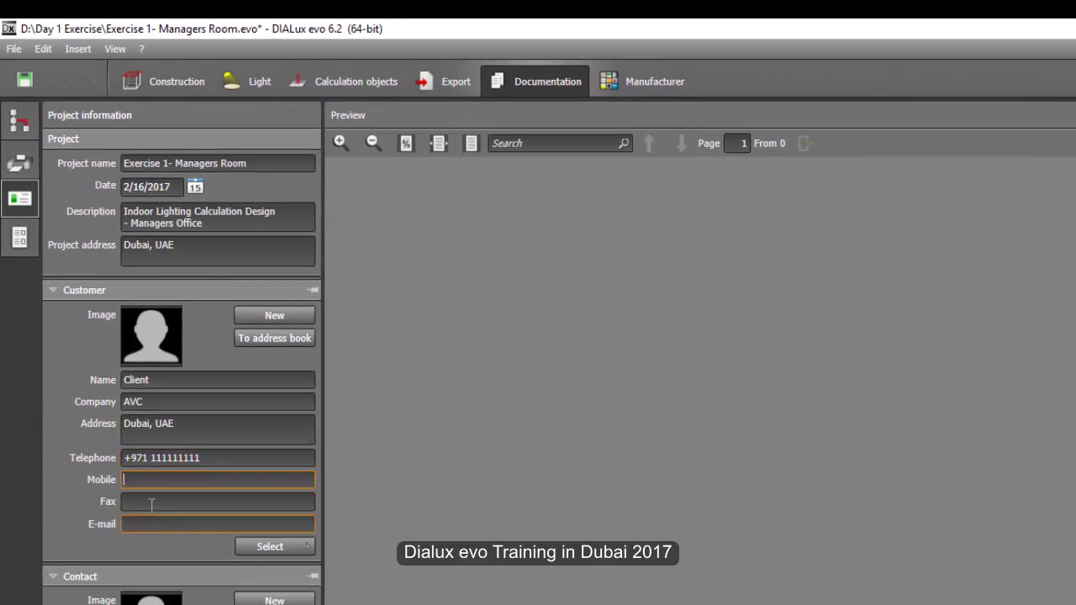
text(+)
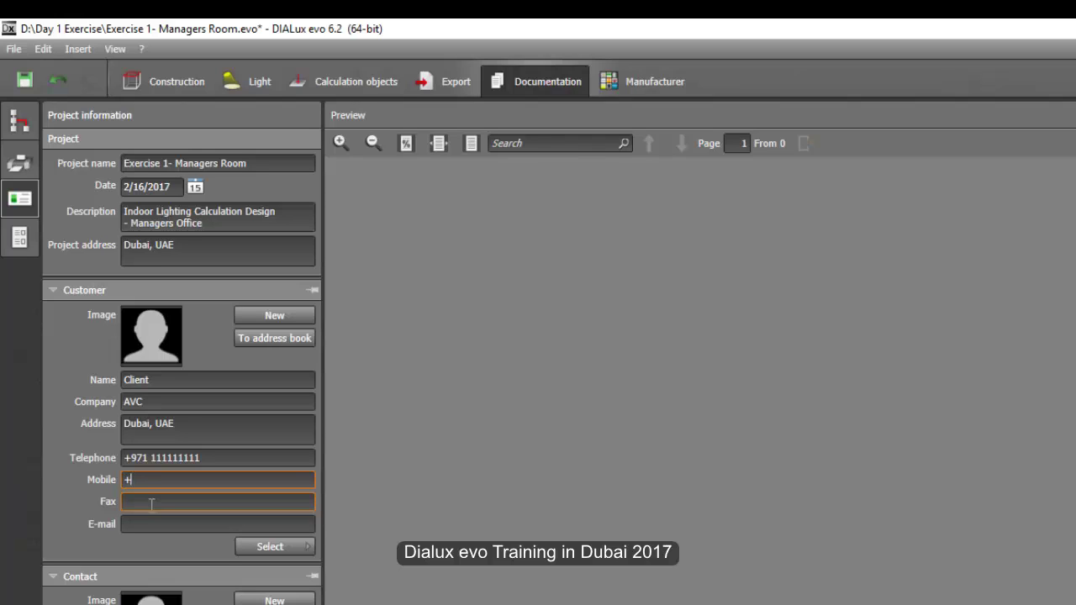
text(971 000000000)
click(146, 502)
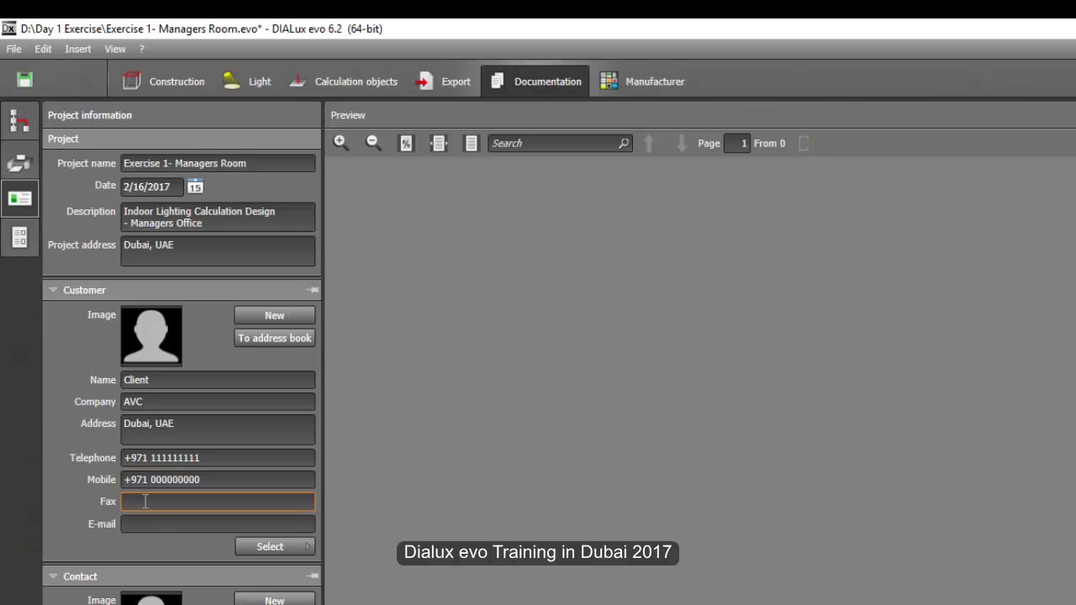
text(+971 11111111)
click(162, 523)
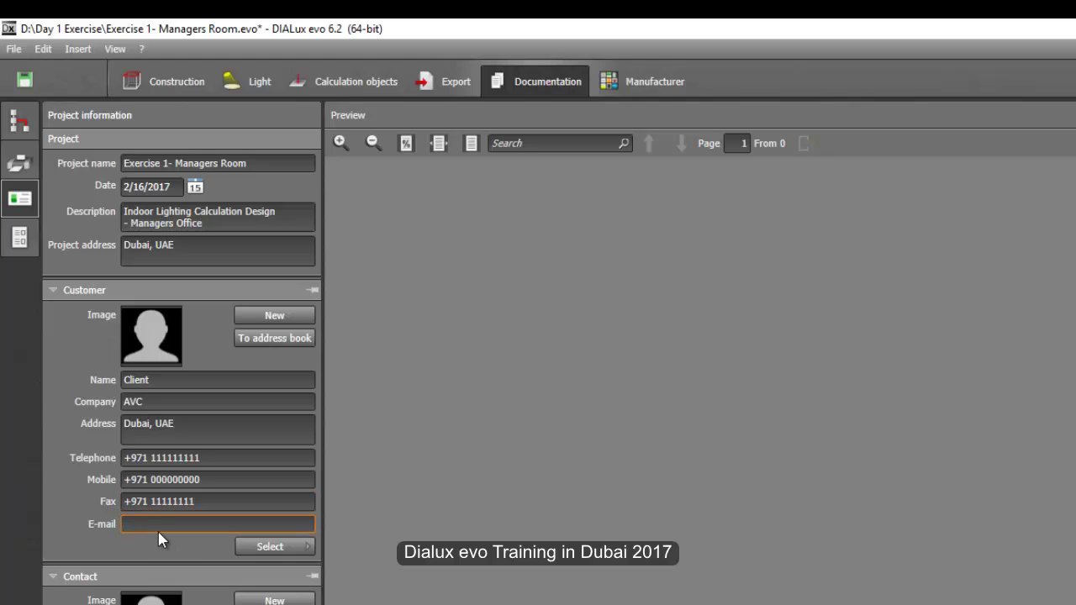
text(@yahoo)
key(BackSpace)
key(BackSpace)
key(BackSpace)
key(BackSpace)
key(BackSpace)
text(avc.com)
key(Home)
text(123)
key(Return)
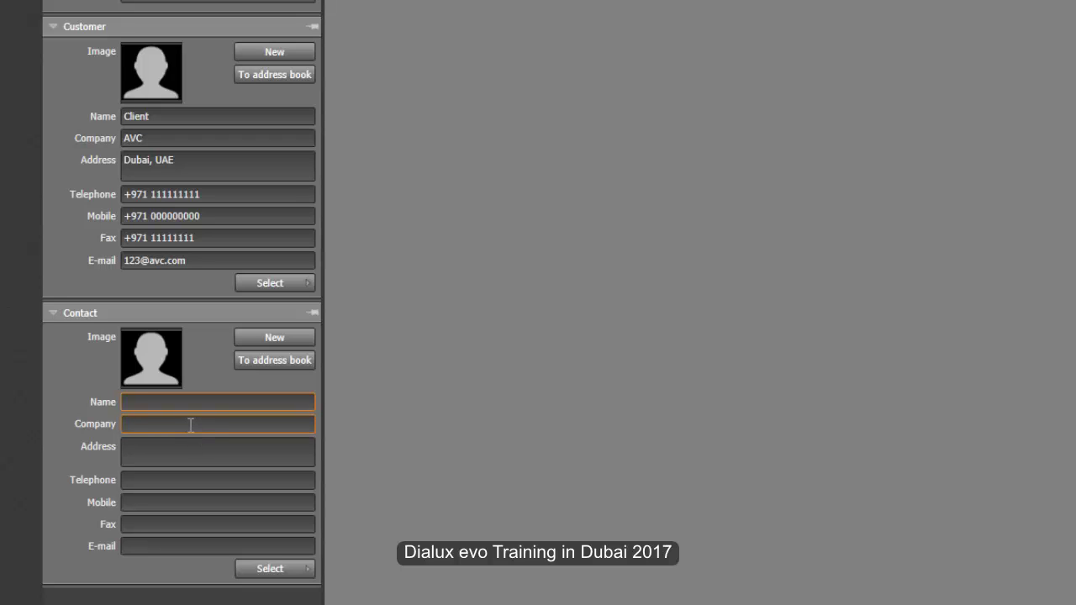
Step: Enter the contact's name, company MNO and address Dubai, UAE
click(191, 425)
click(174, 403)
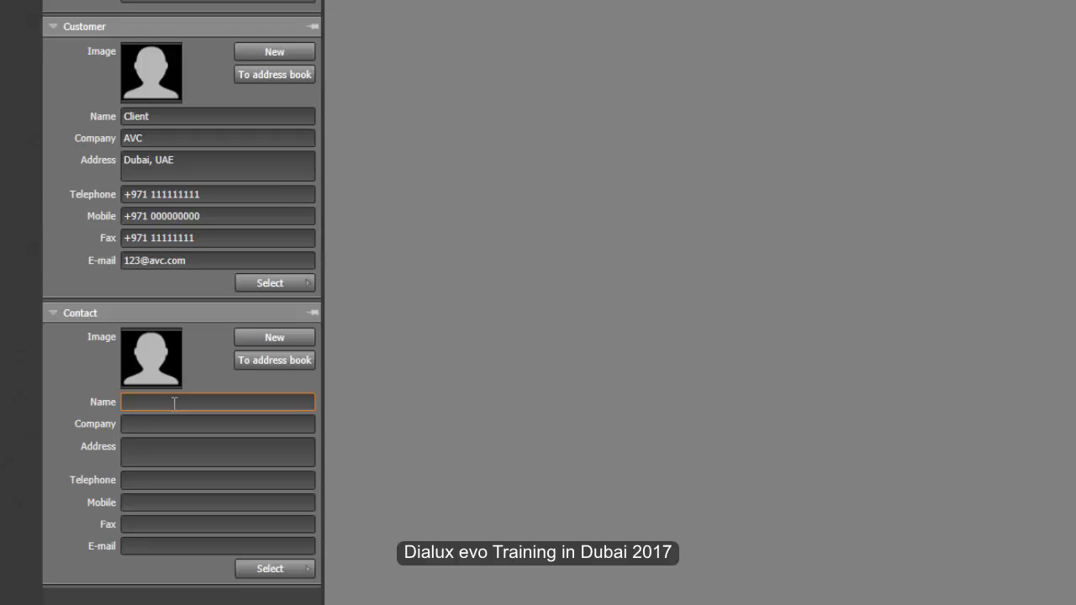
text(Designer)
click(206, 424)
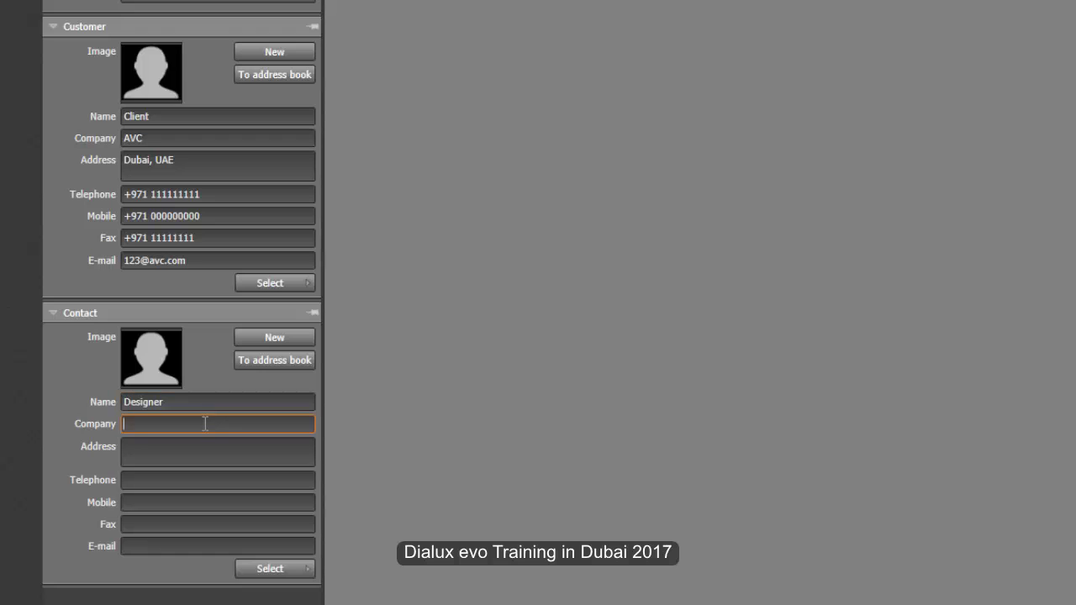
text(MNO)
click(208, 447)
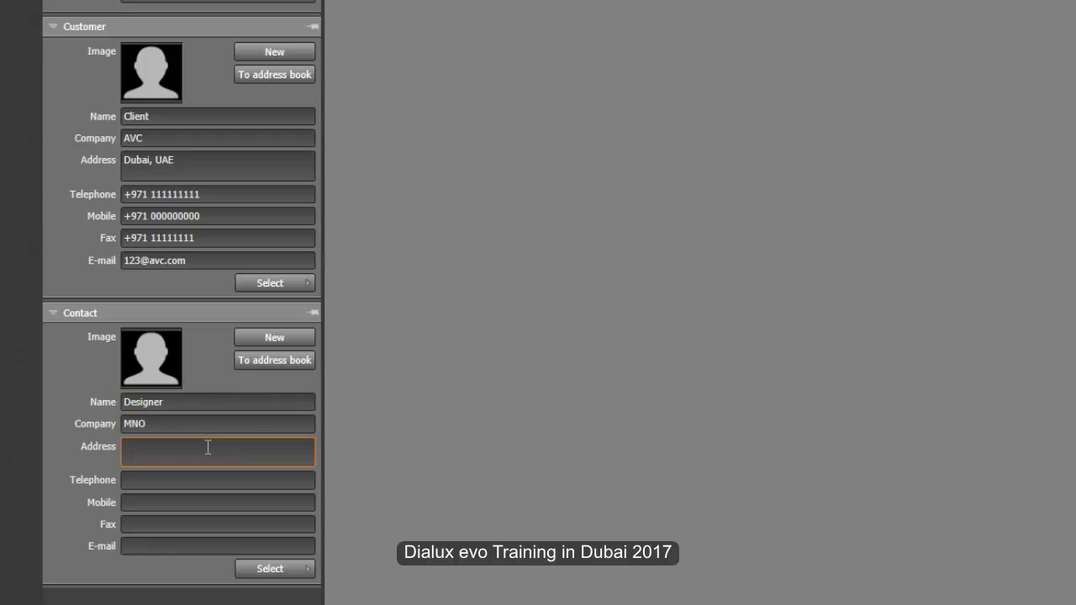
text(Dubai, UAE)
Step: Fill the contact's telephone, mobile and fax from the customer's number, and start the e-mail
drag(215, 194, 70, 196)
key(ctrl+c)
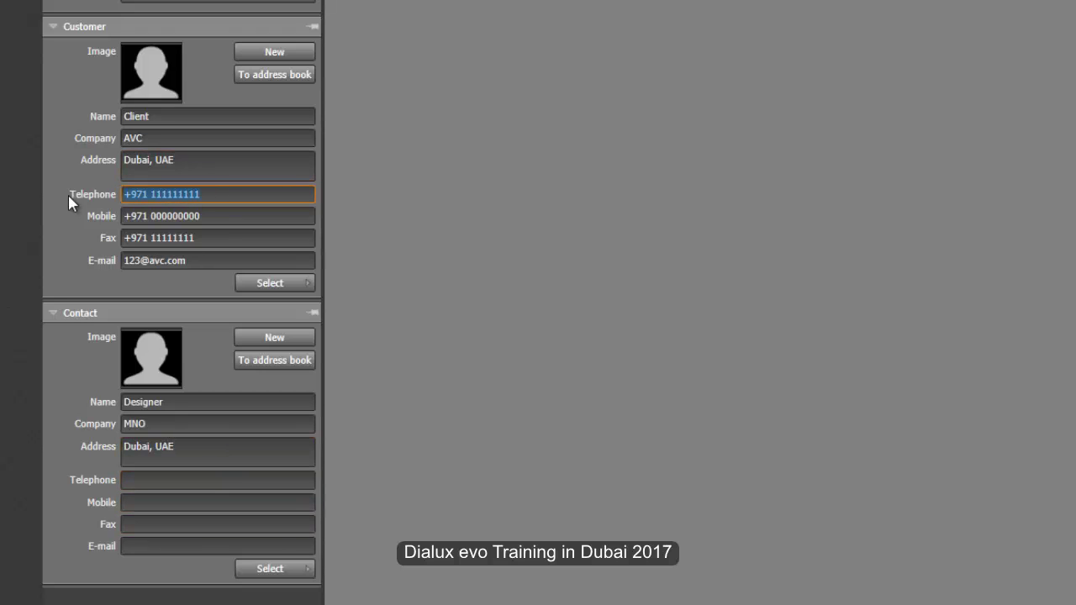
click(232, 480)
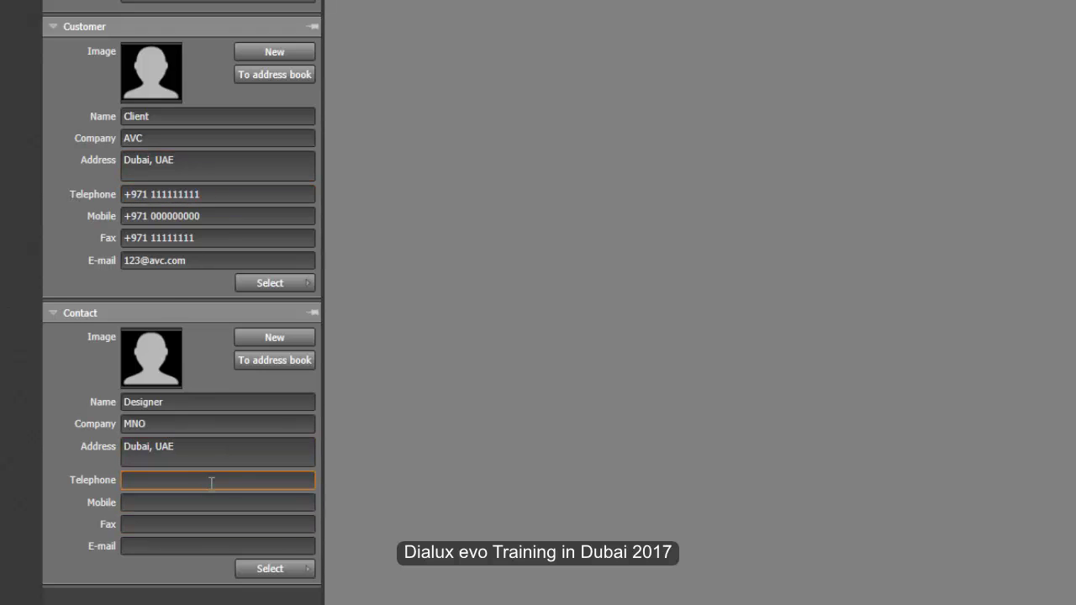
key(ctrl+v)
key(BackSpace)
key(BackSpace)
key(BackSpace)
key(BackSpace)
key(BackSpace)
key(BackSpace)
key(BackSpace)
key(BackSpace)
key(BackSpace)
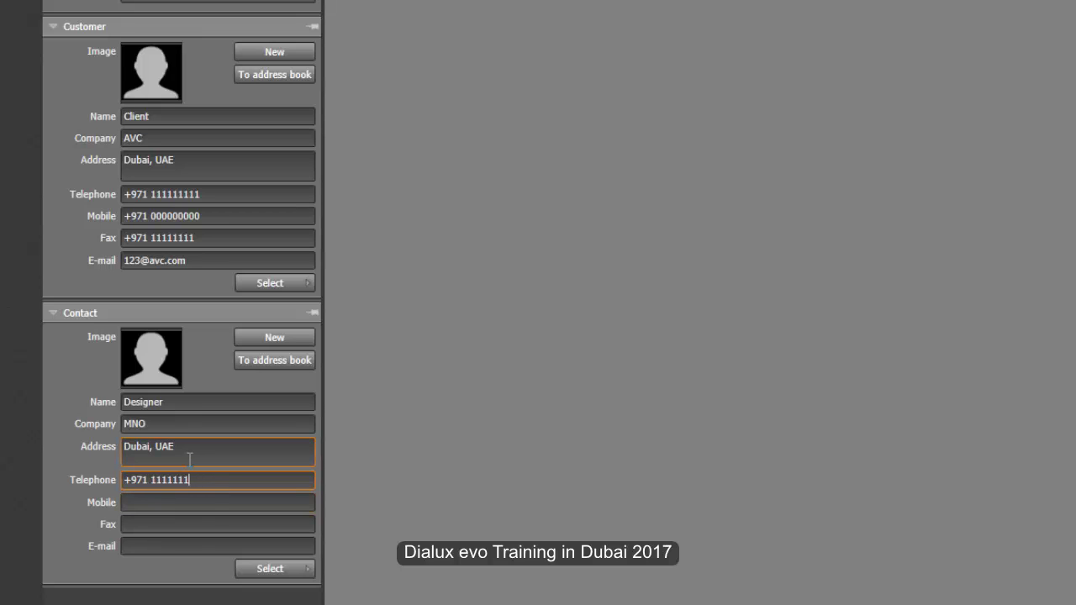
text(123456)
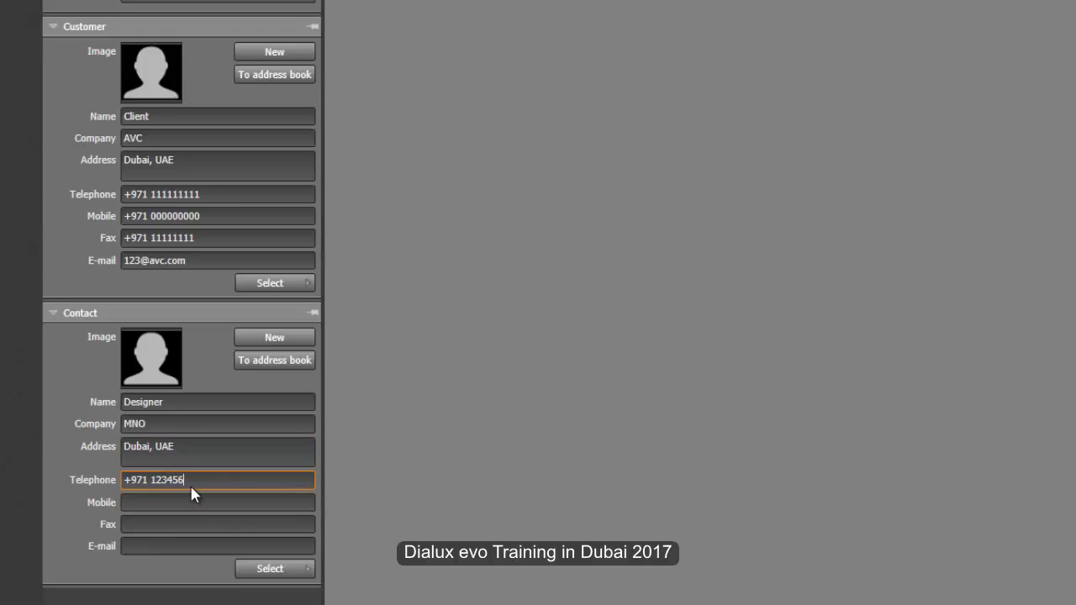
click(178, 502)
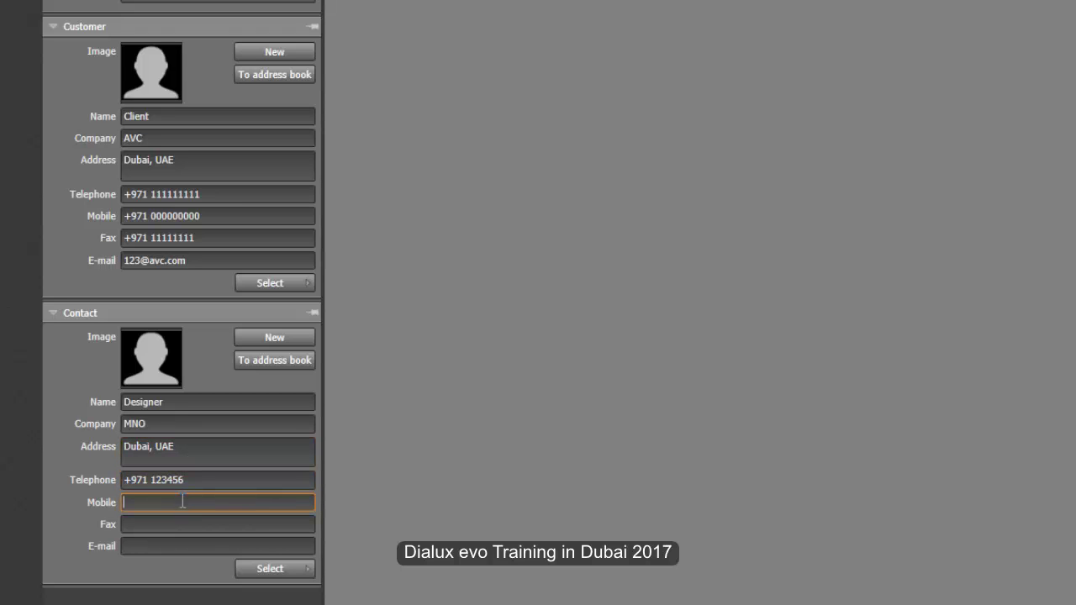
key(ctrl+v)
double_click(153, 503)
text(666666)
click(180, 521)
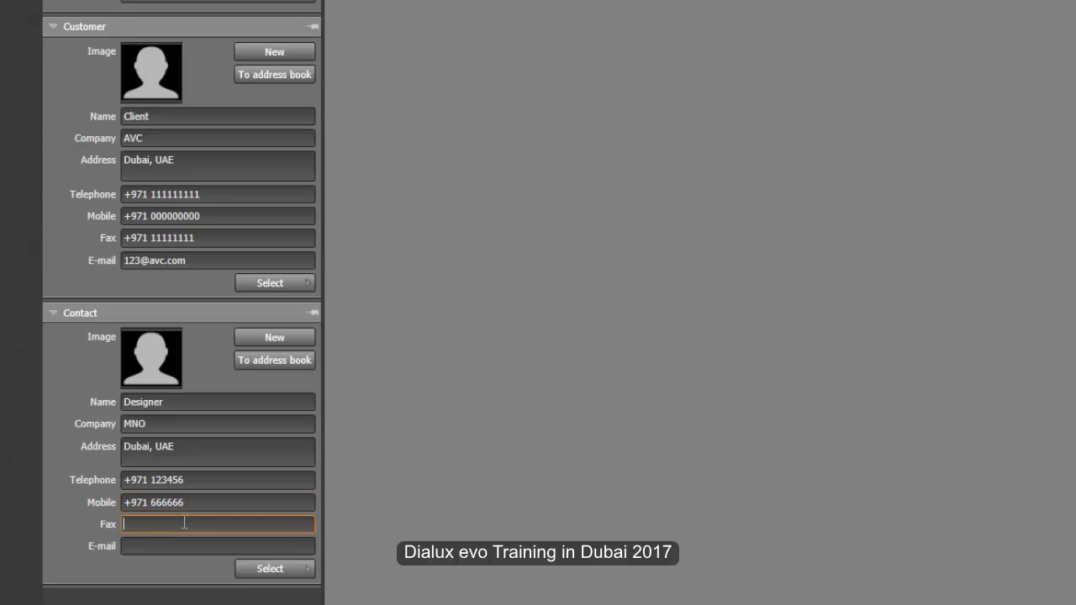
key(ctrl+v)
double_click(164, 526)
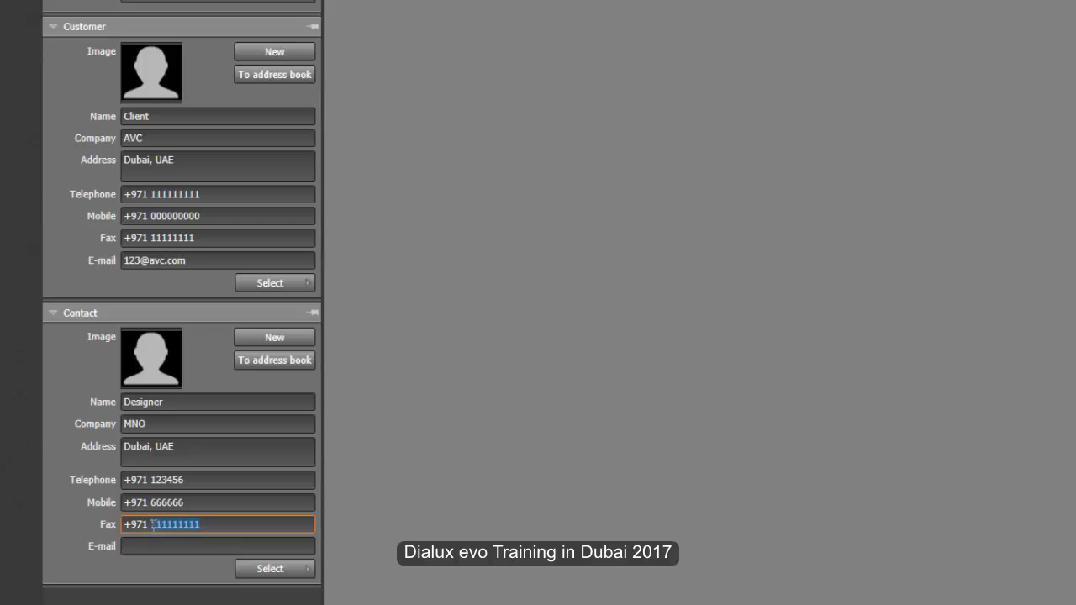
text(777777)
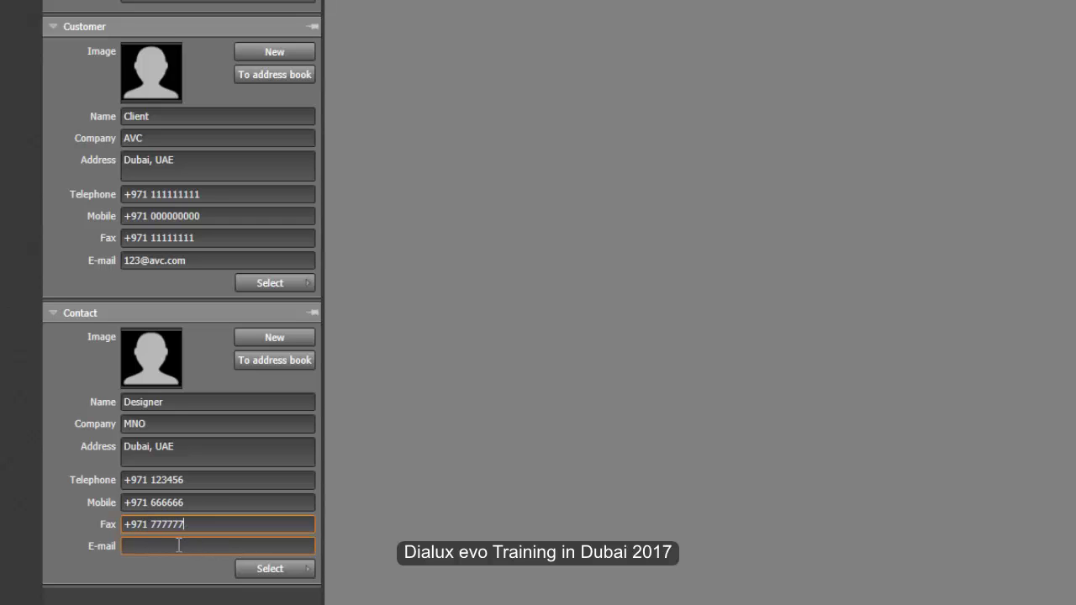
click(178, 546)
text(inf)
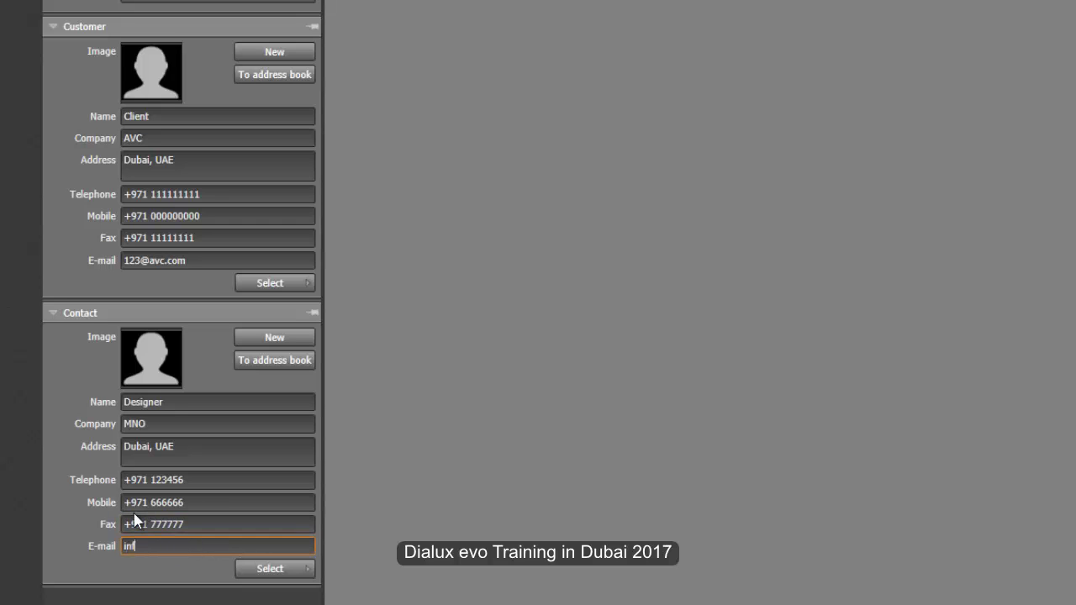
text(o@MNO)
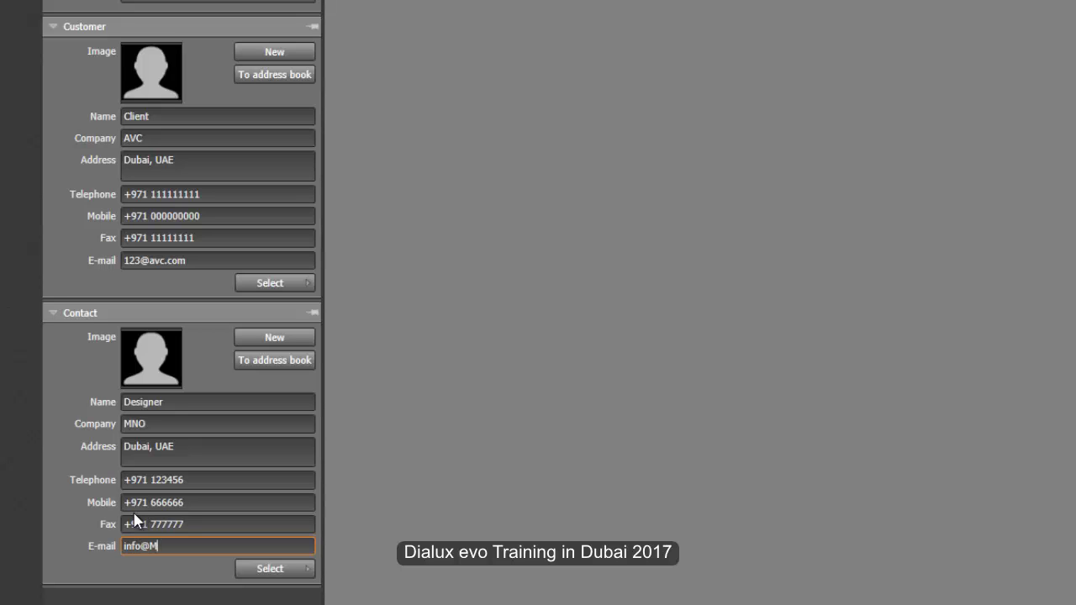
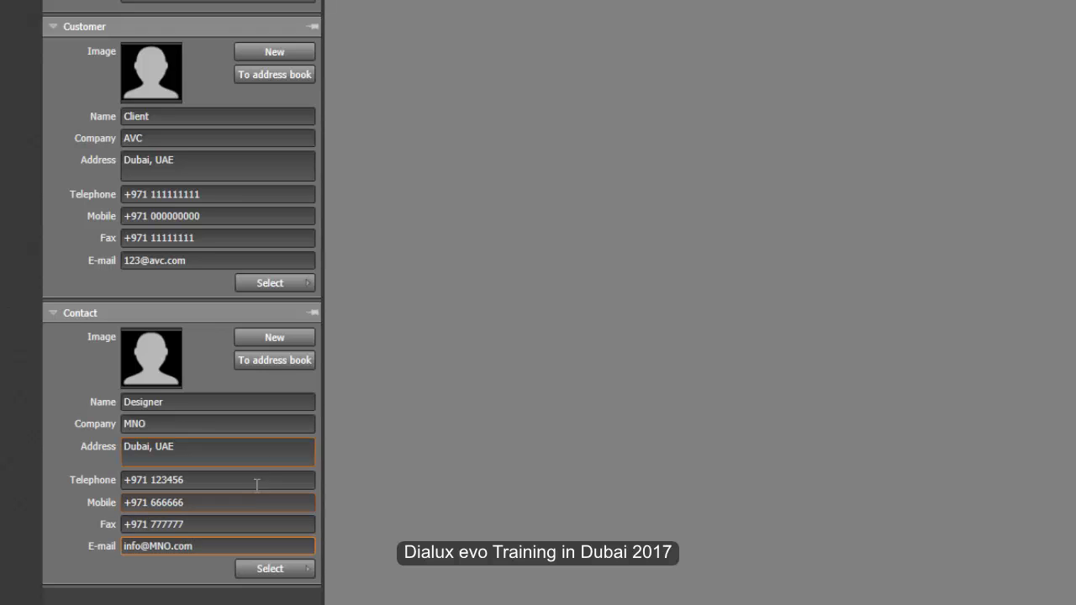
Step: Store the Designer / MNO contact details in the address book
click(272, 368)
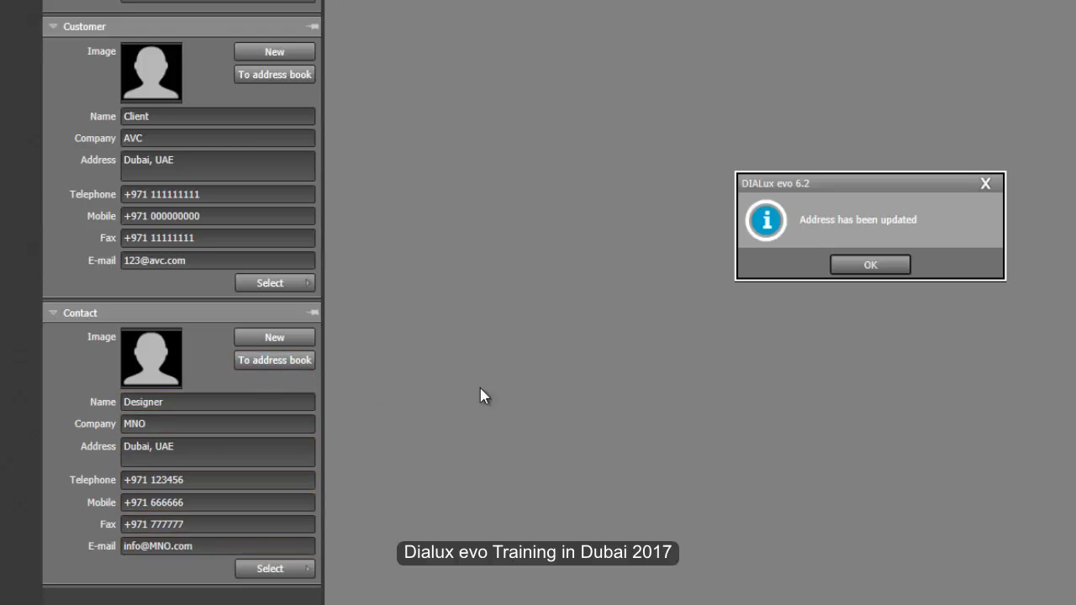
Step: Add the customer's AVC details to the address book as well
click(892, 265)
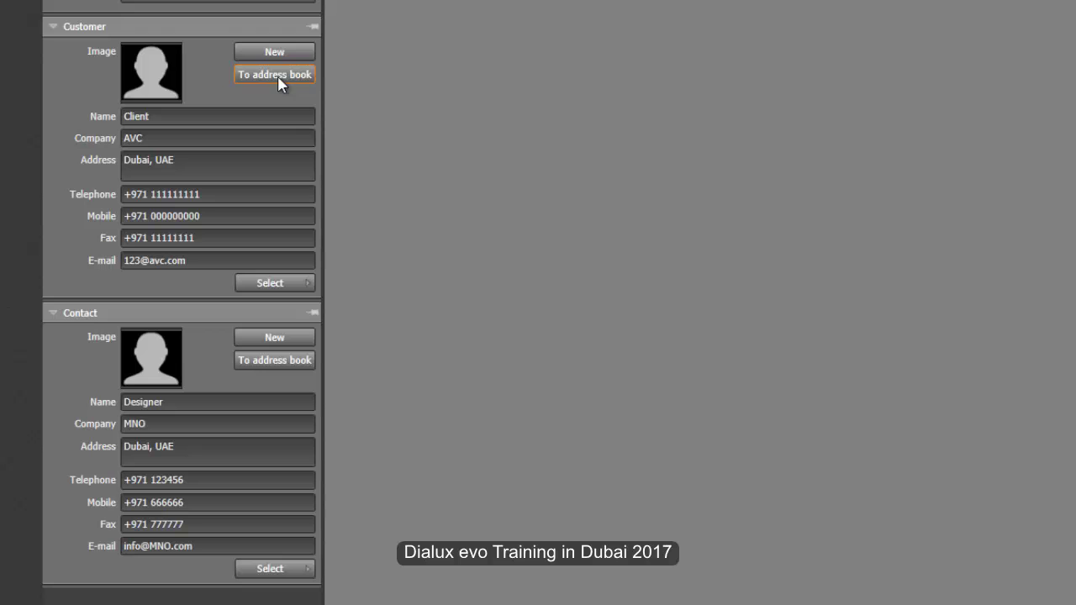
click(280, 84)
click(866, 271)
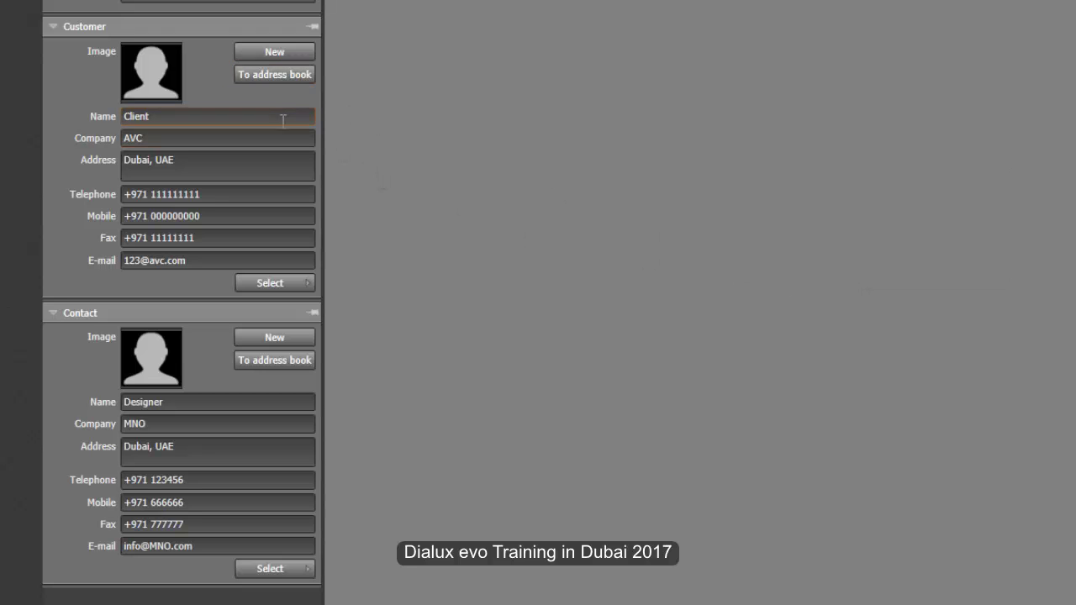
Step: Try the Client, Designer, LMO Company and XYZ Company address entries as the customer
click(281, 288)
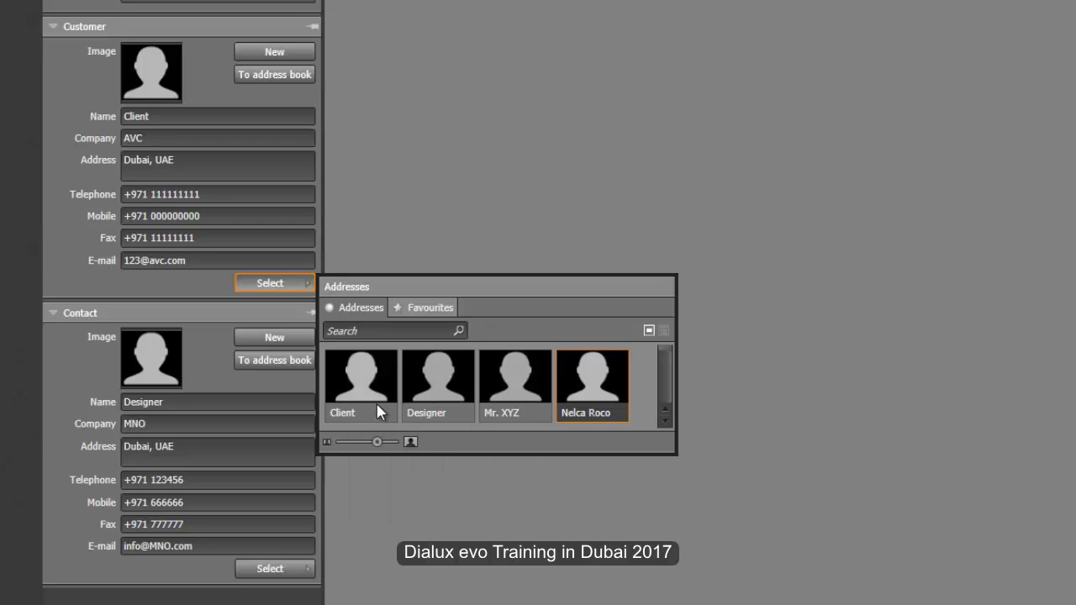
click(361, 380)
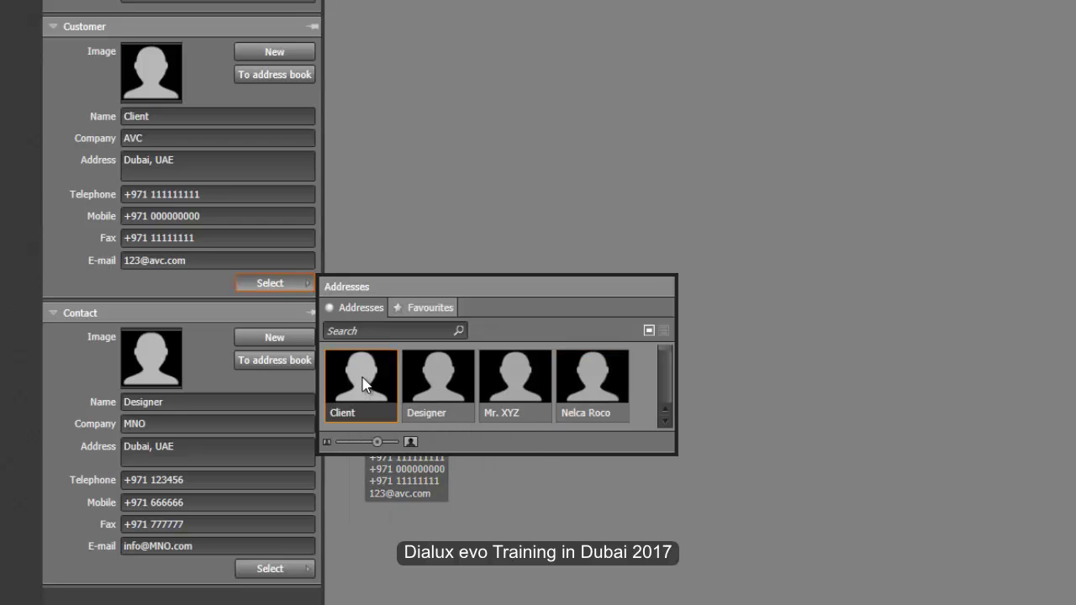
click(413, 362)
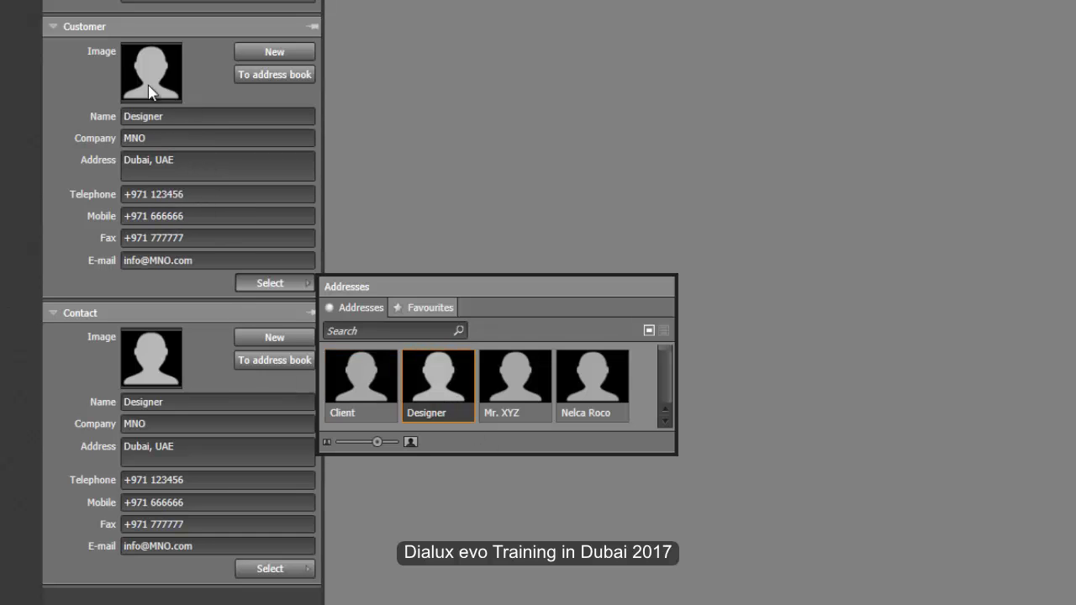
click(515, 380)
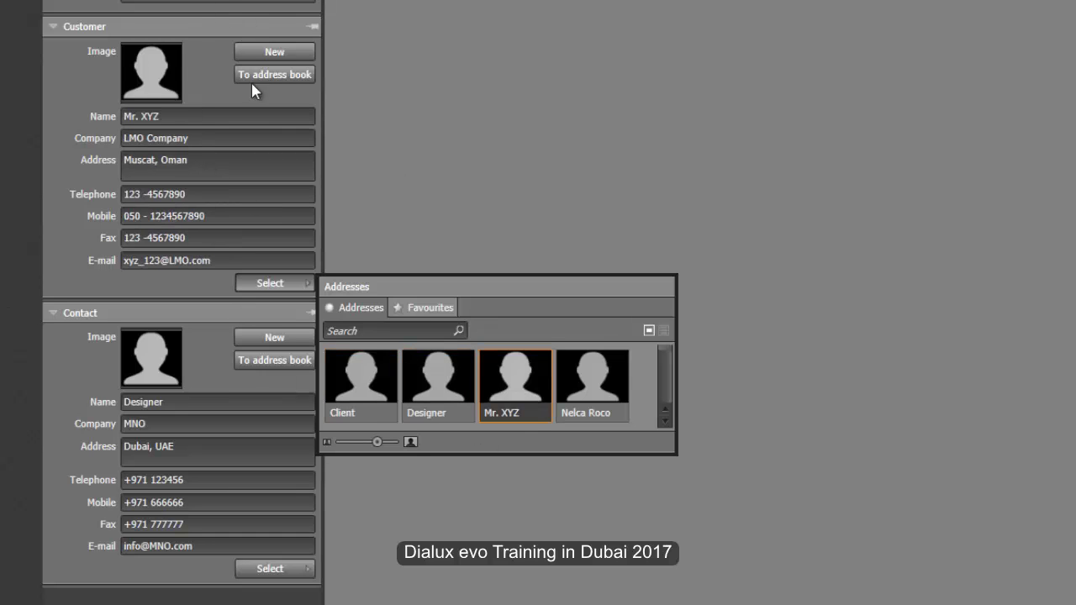
click(609, 384)
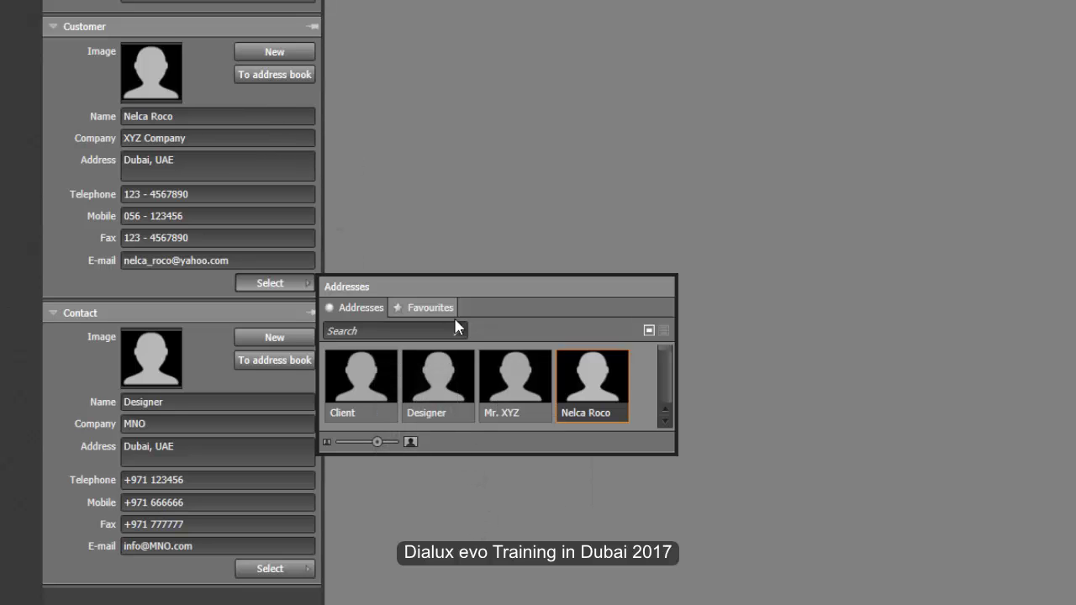
Step: Restore Client as the customer and fill the Contact with the XYZ Company entry
click(363, 399)
double_click(363, 399)
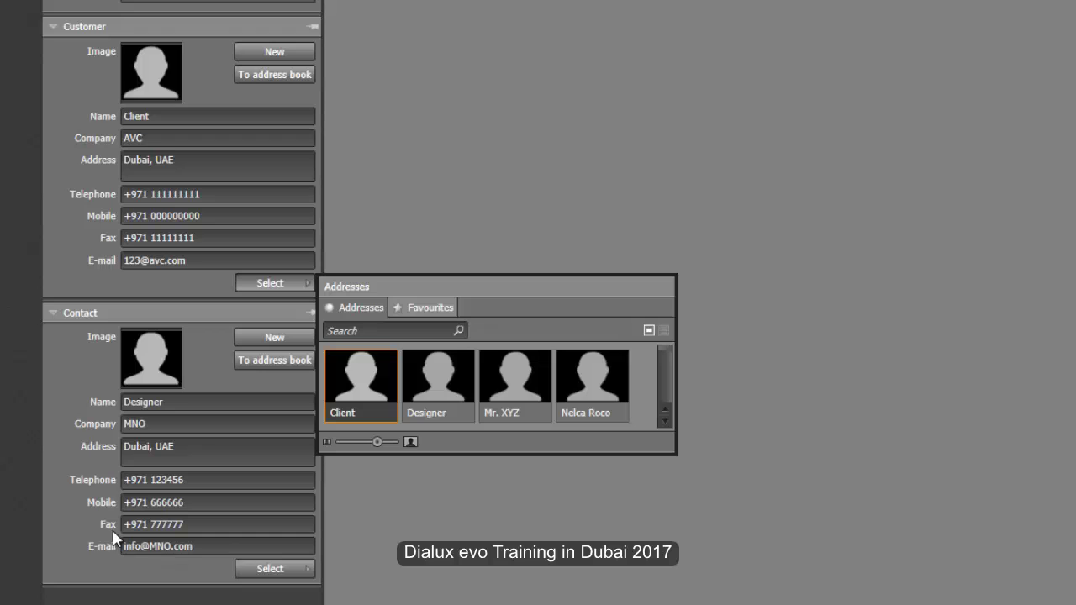
double_click(588, 391)
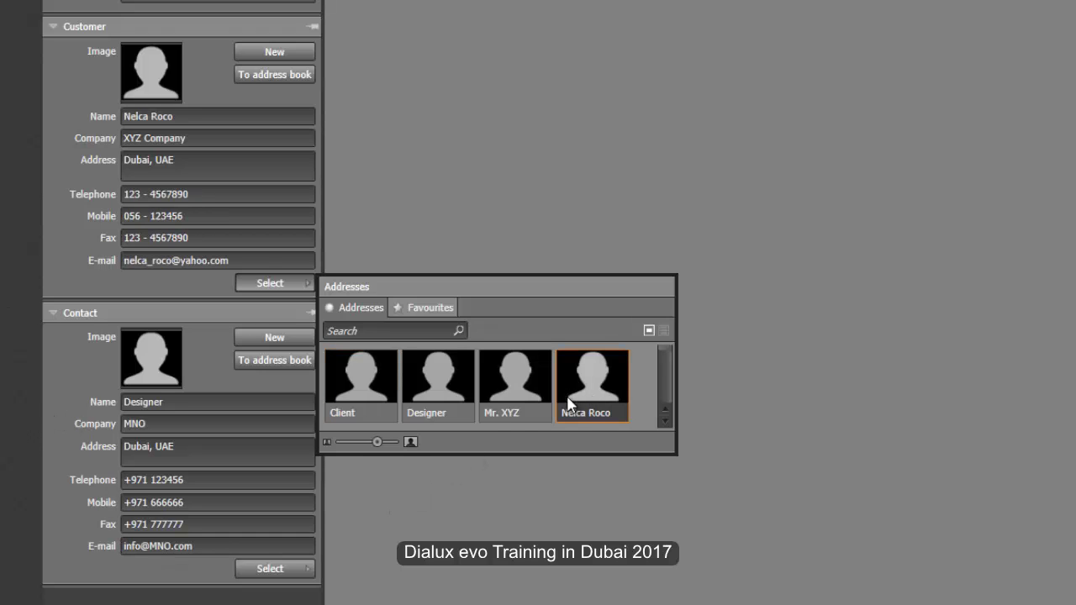
double_click(371, 402)
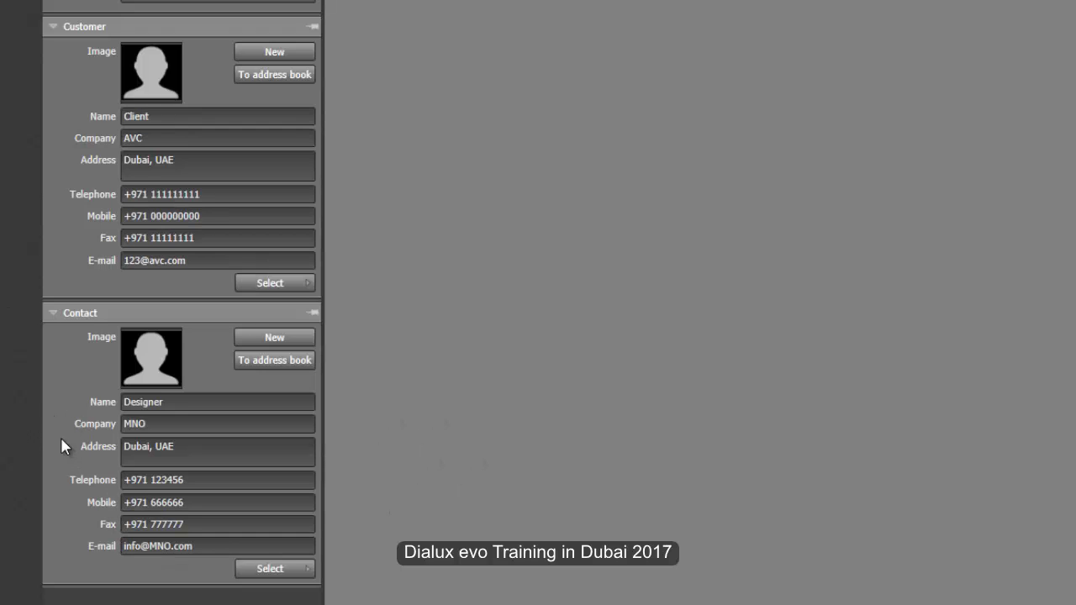
click(250, 569)
double_click(600, 496)
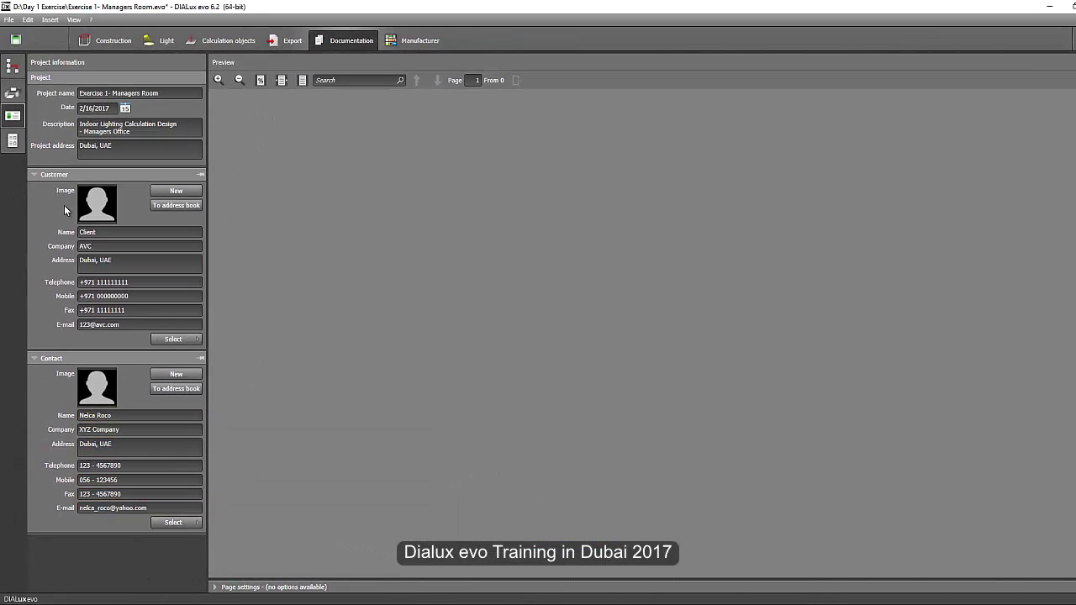
Step: Apply the All report template to the selected outputs, then switch to the Single room template
click(11, 68)
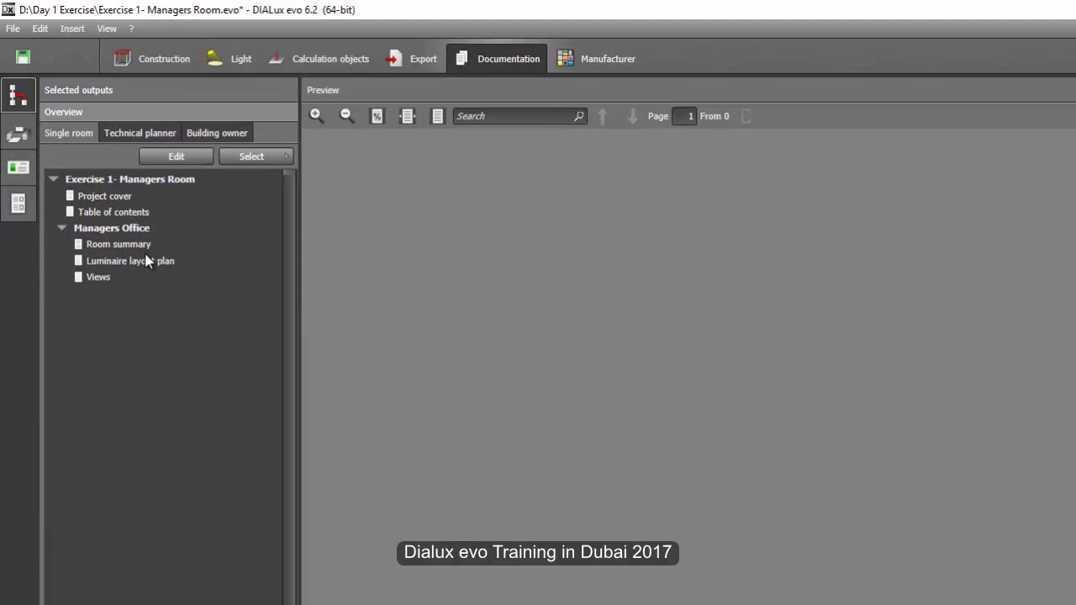
click(248, 161)
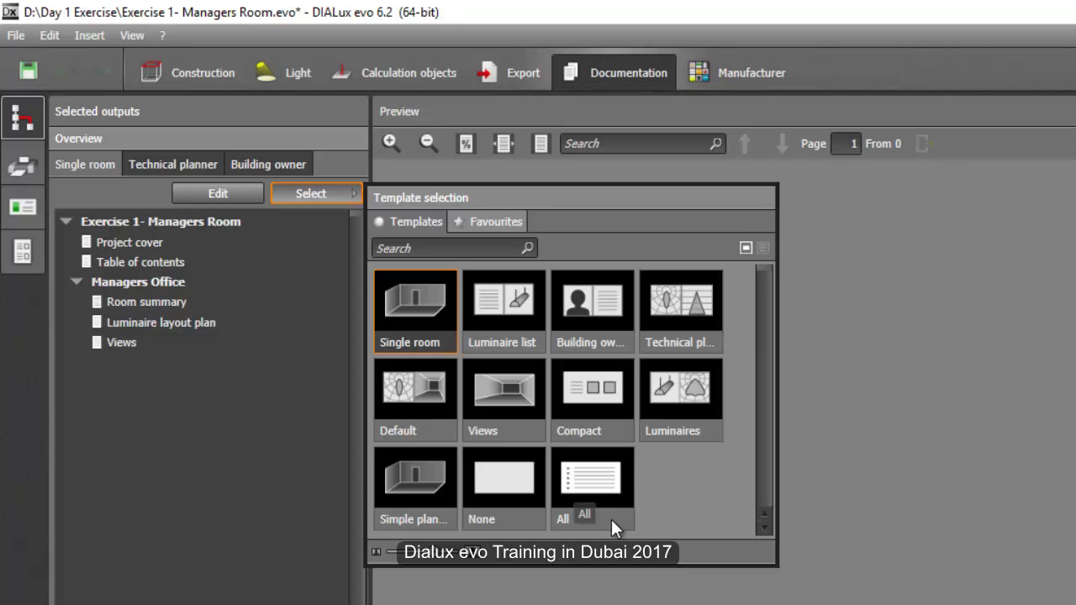
click(609, 482)
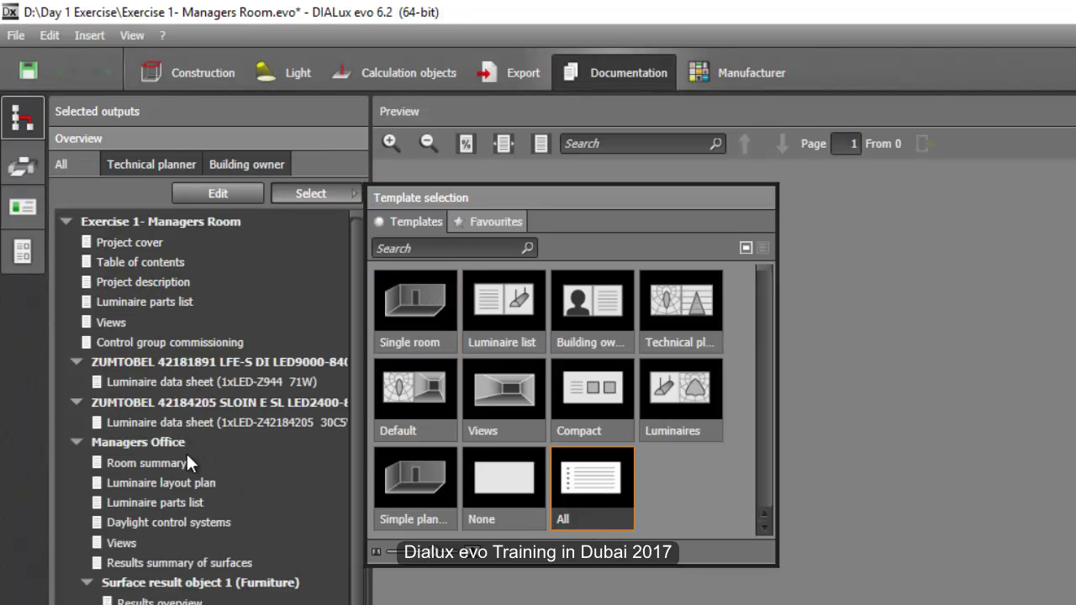
scroll(202, 404, down, 3)
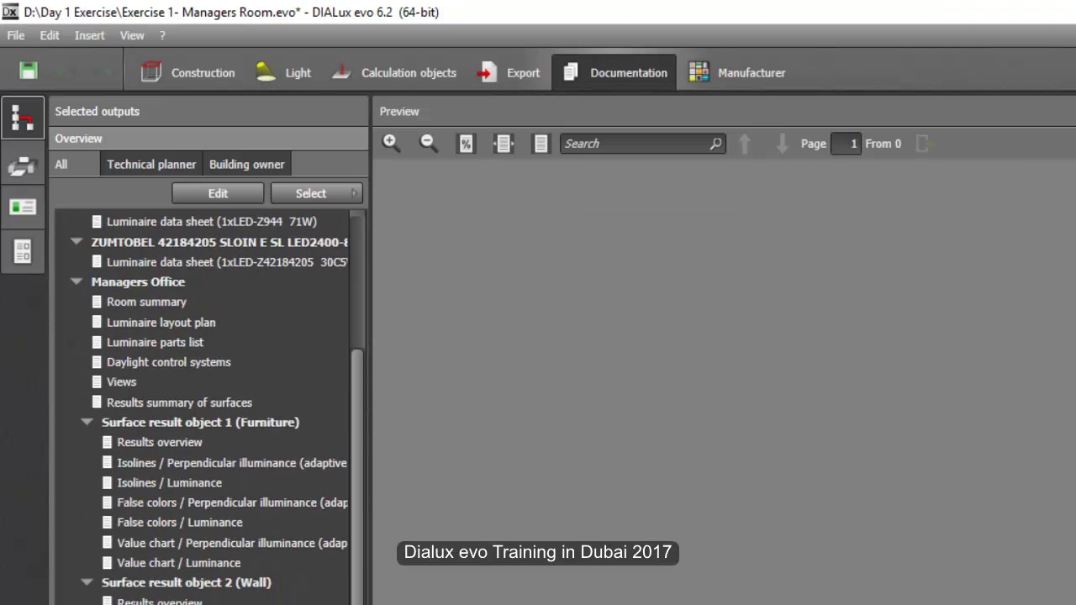
scroll(202, 404, up, 3)
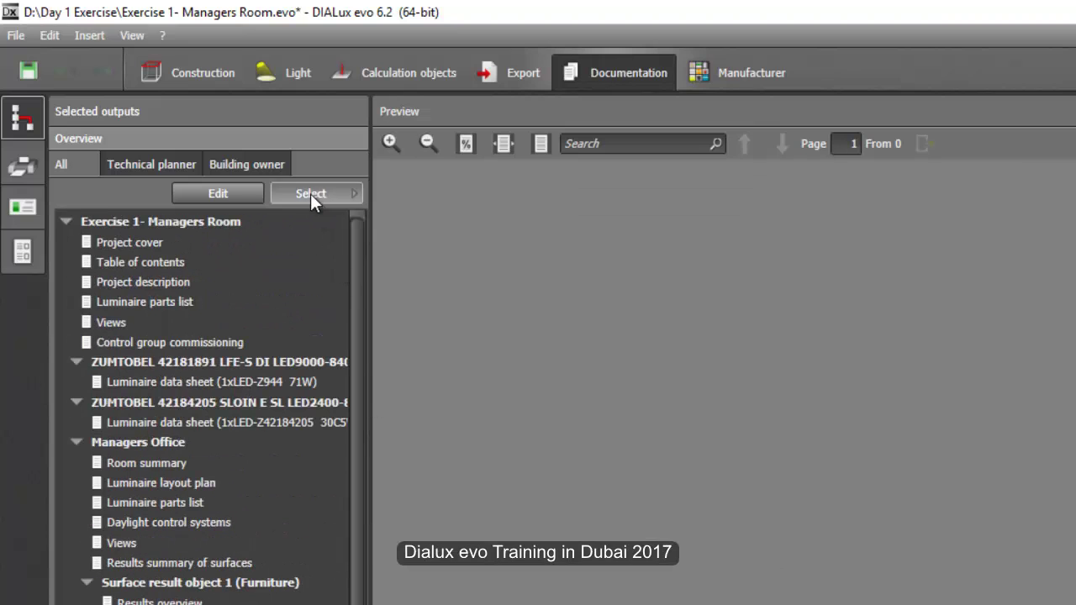
click(309, 193)
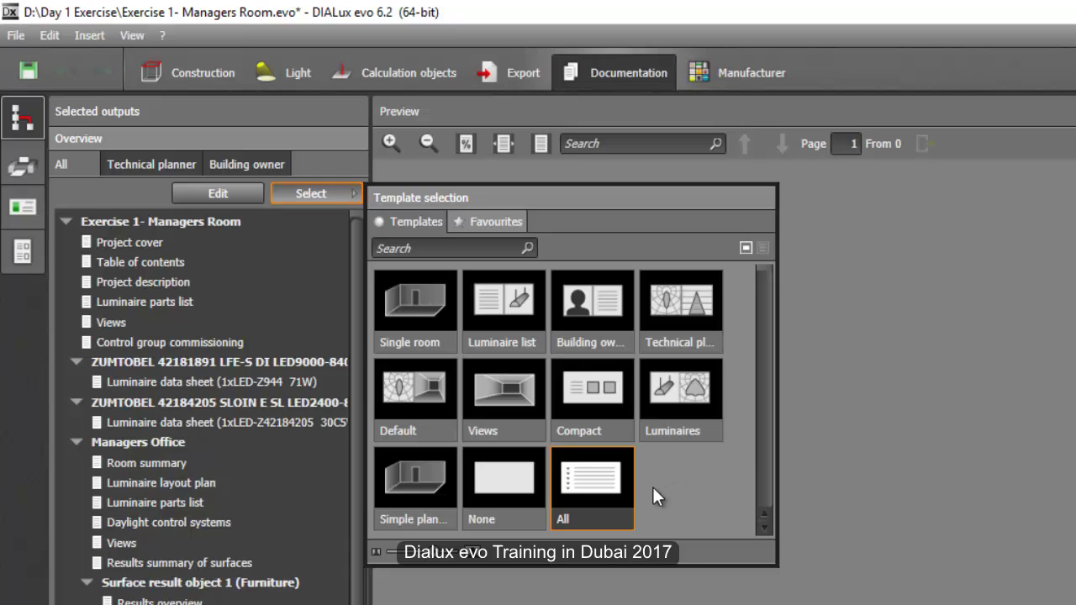
click(418, 315)
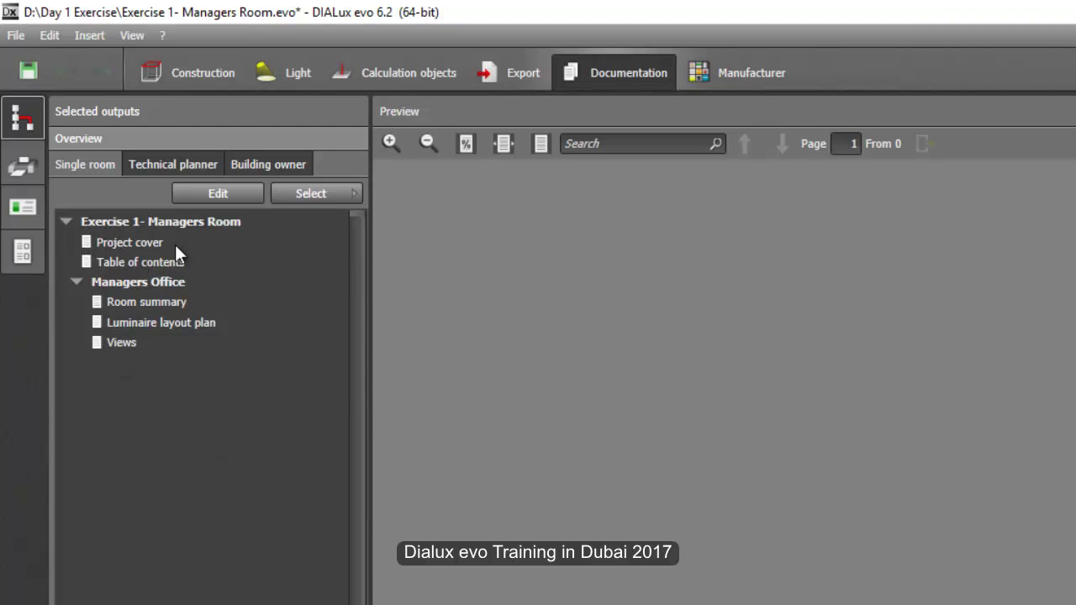
Step: Add luminaire data sheets plus Furniture and Wall false-colour pages, dropping the wall luminance page
click(210, 195)
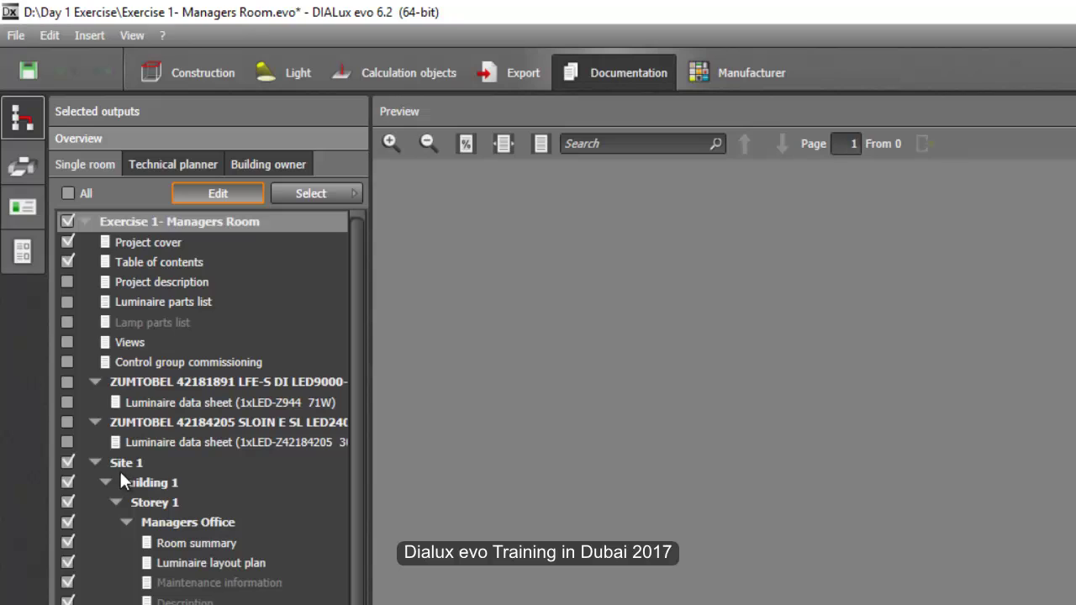
click(67, 402)
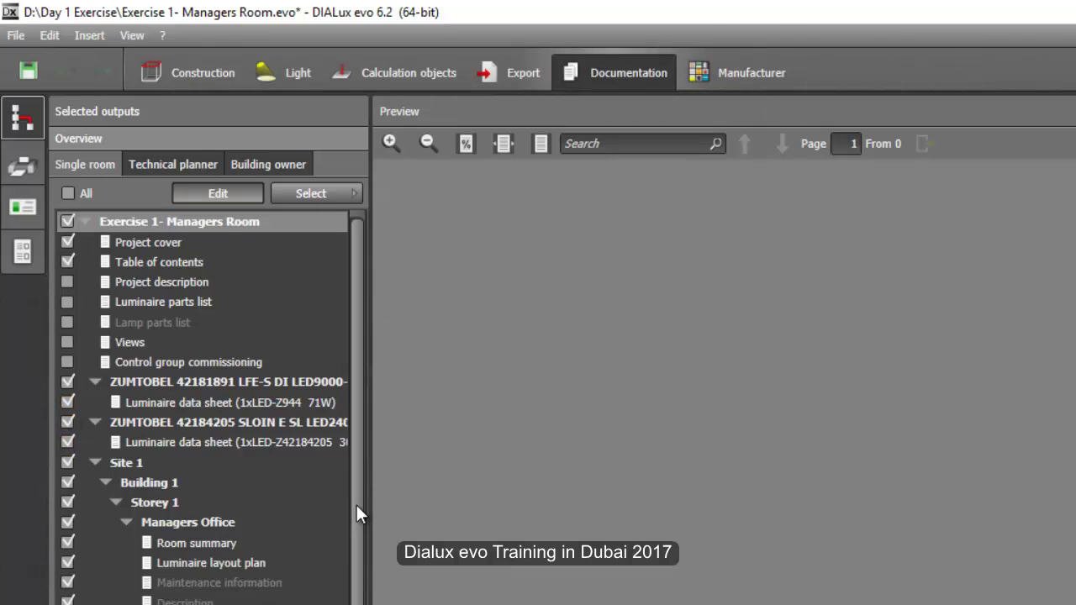
scroll(356, 510, down, 4)
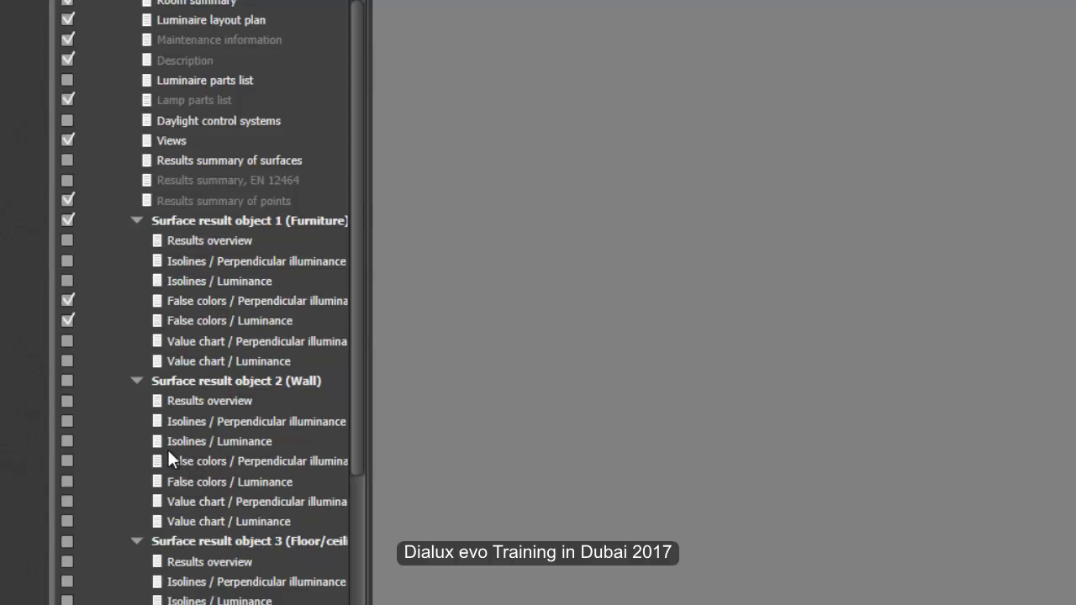
click(67, 482)
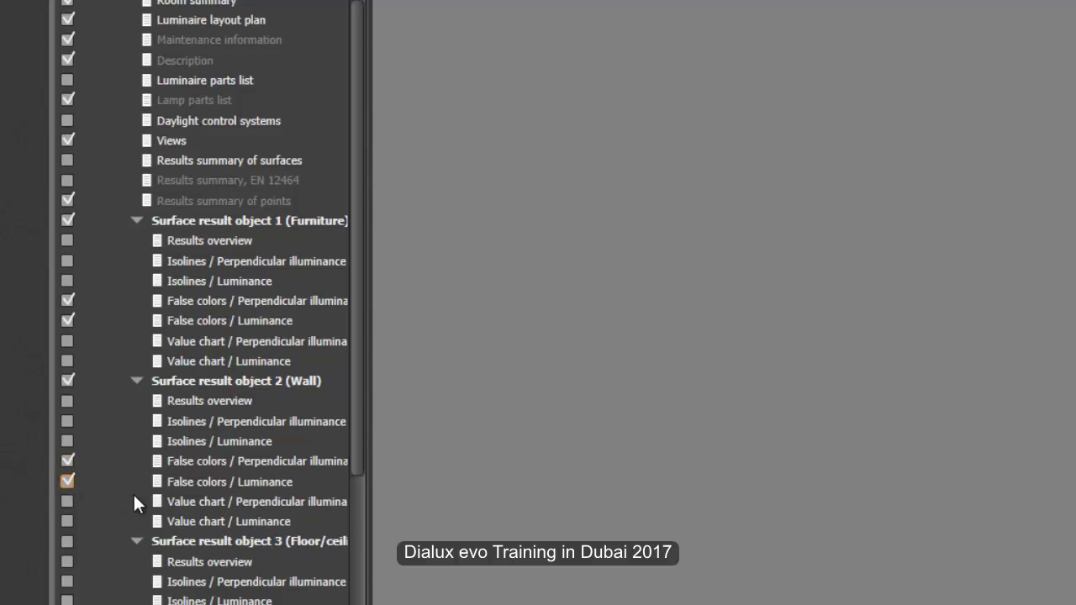
click(65, 481)
scroll(117, 555, down, 5)
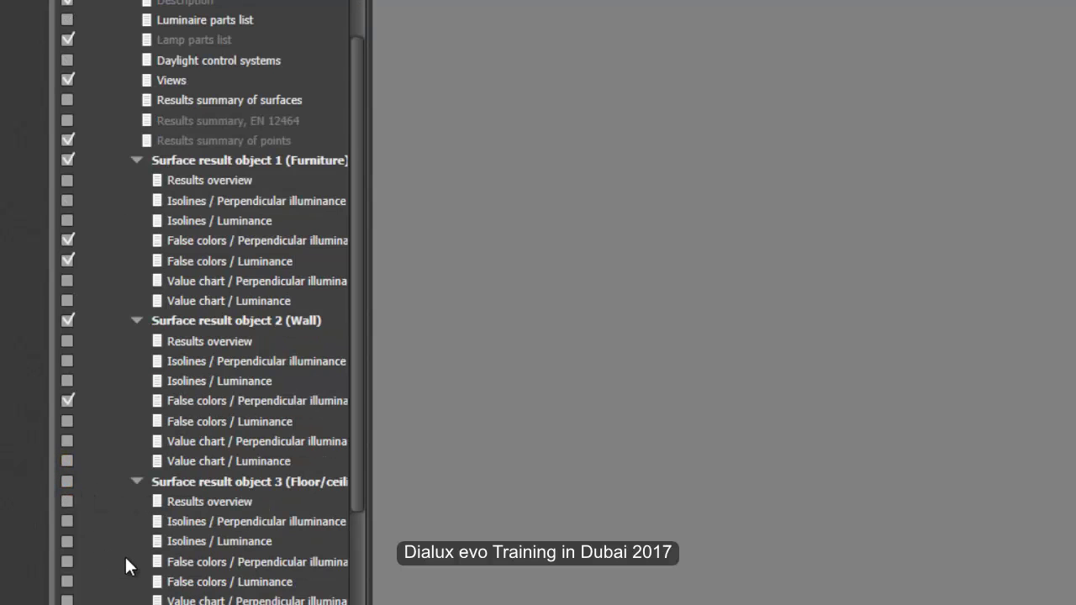
scroll(143, 566, down, 1)
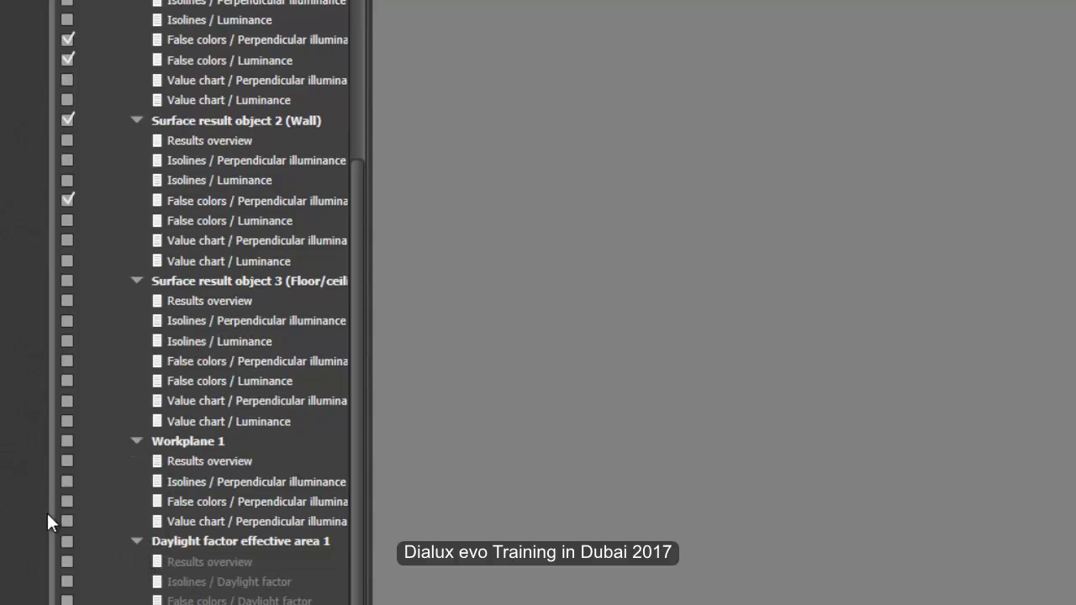
scroll(234, 331, up, 6)
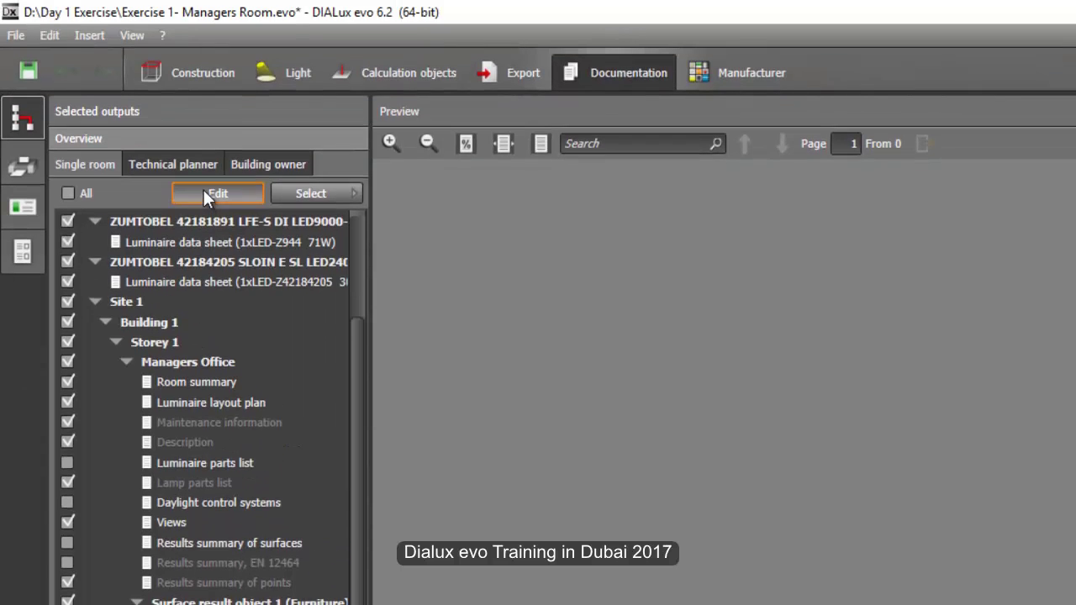
click(204, 193)
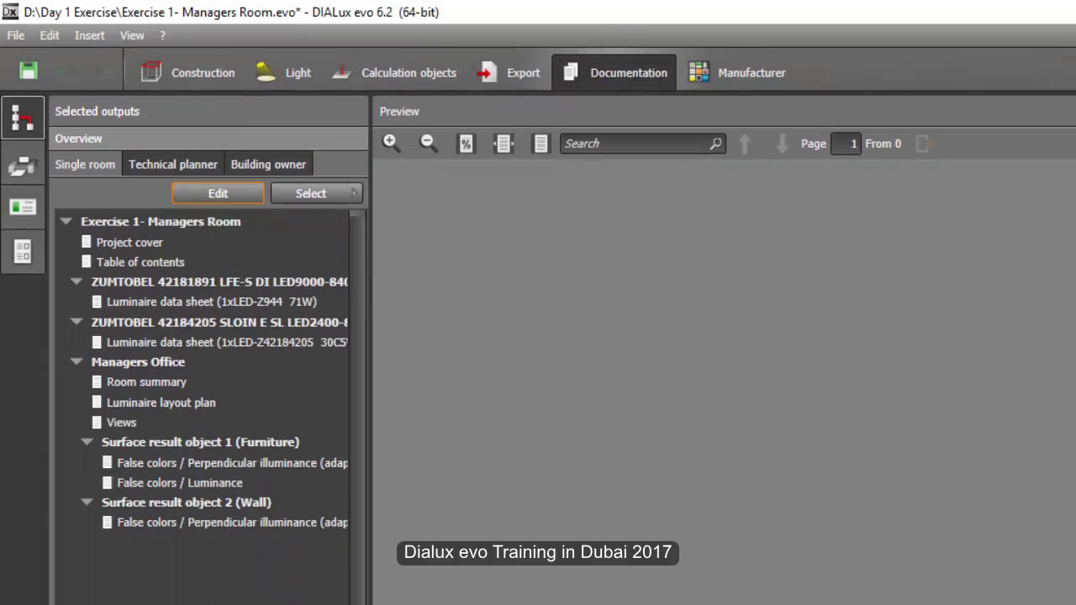
Step: View the Template configuration welcome page, then return to the Selected outputs list
click(22, 254)
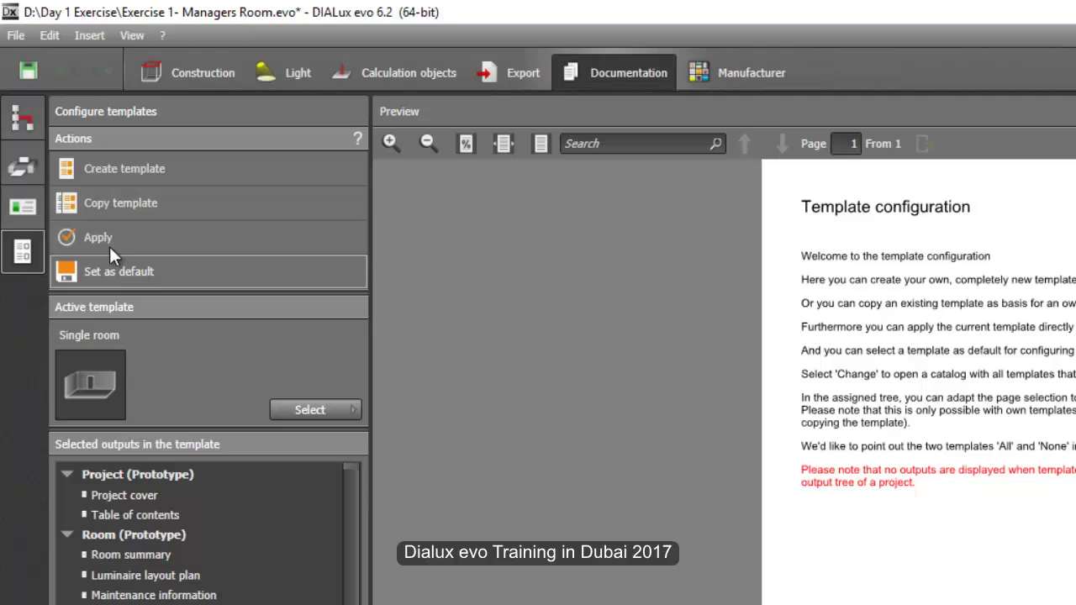
click(22, 117)
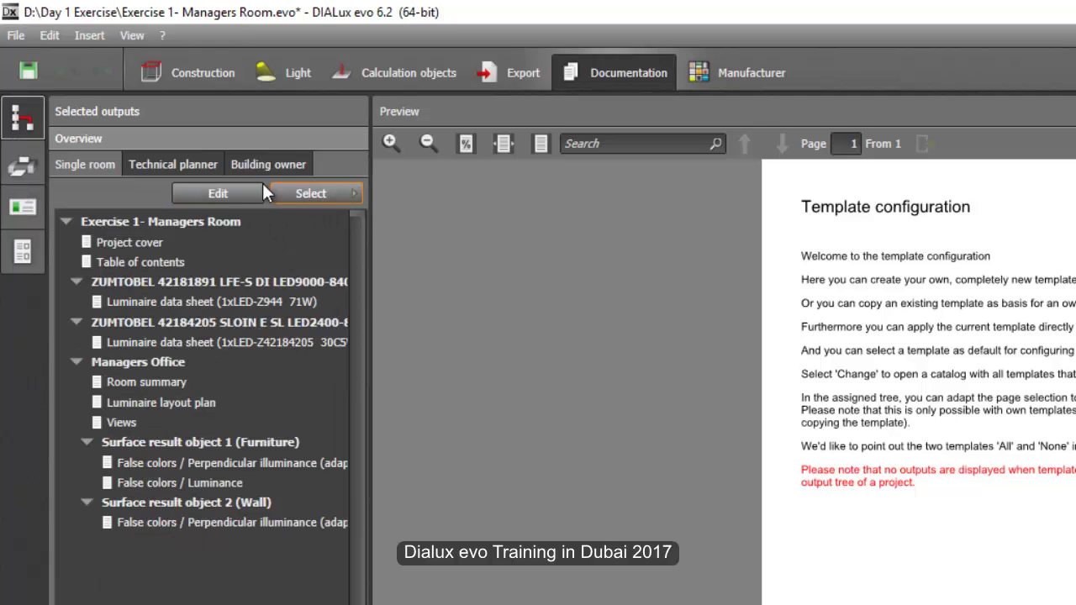
Step: Put the first two room renderings on the project cover page
click(128, 241)
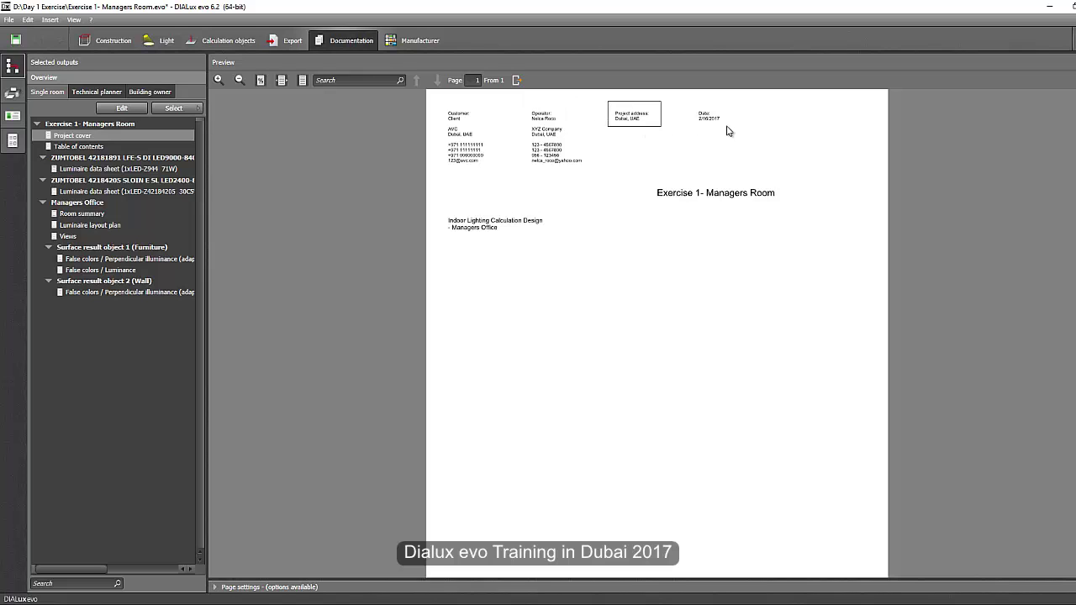
click(215, 587)
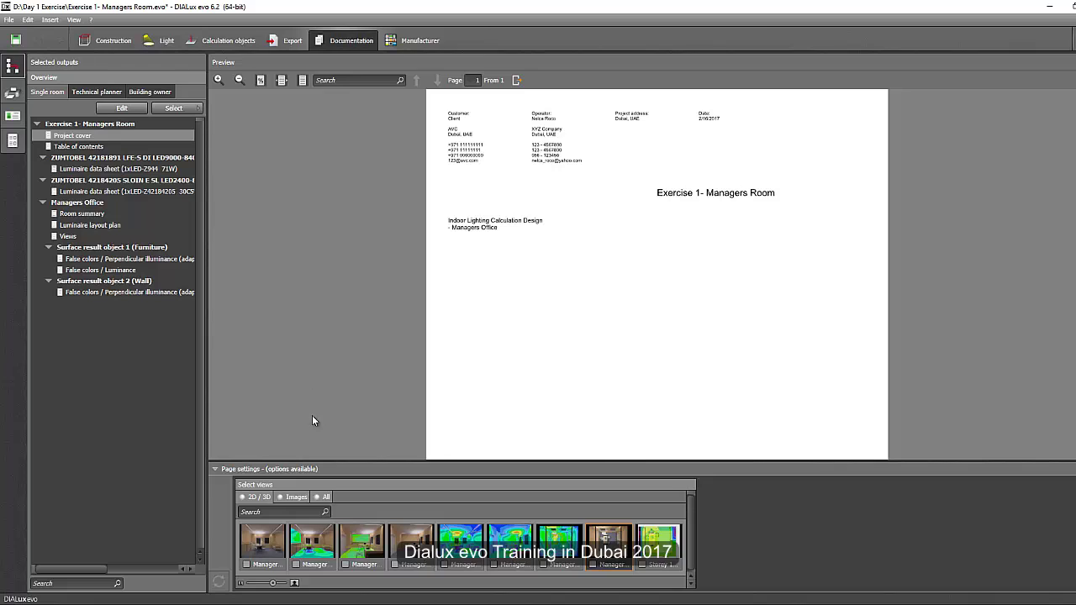
click(296, 564)
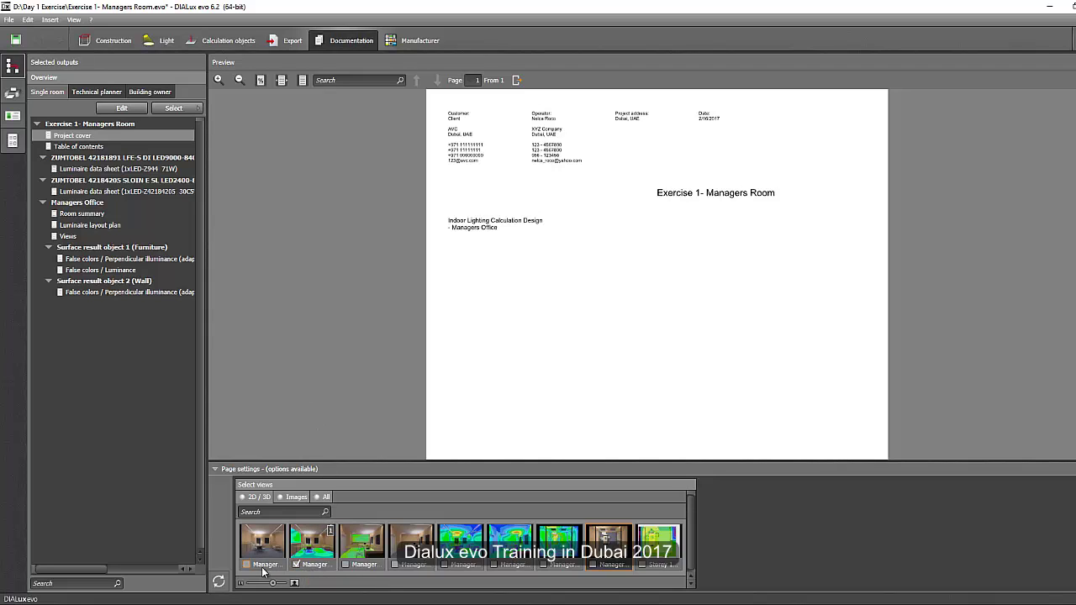
click(246, 565)
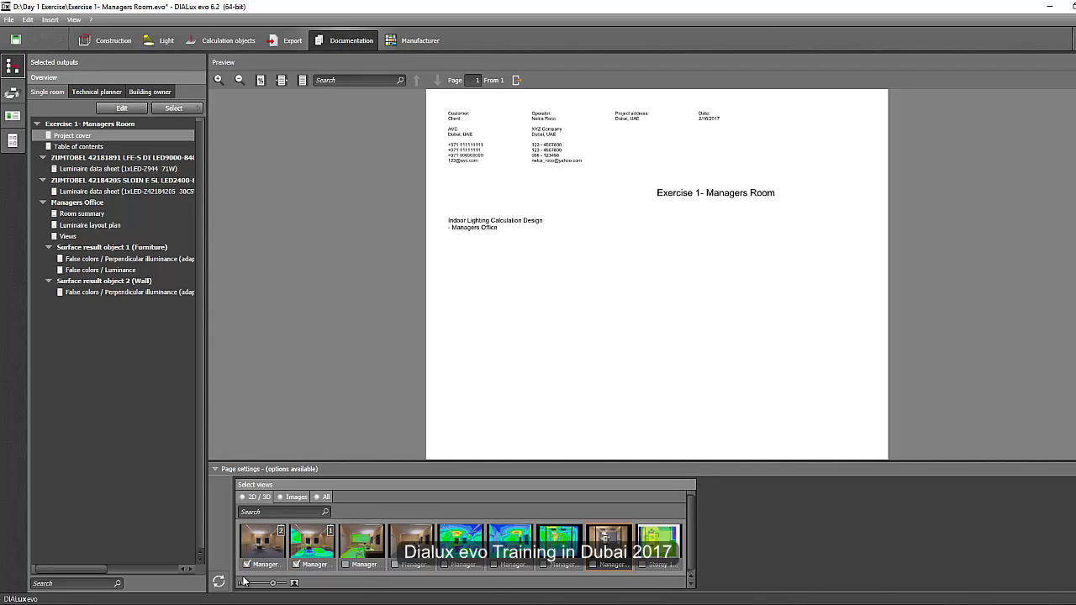
Step: Check the cover page preview, then move on to the Table of contents page
scroll(324, 312, down, 3)
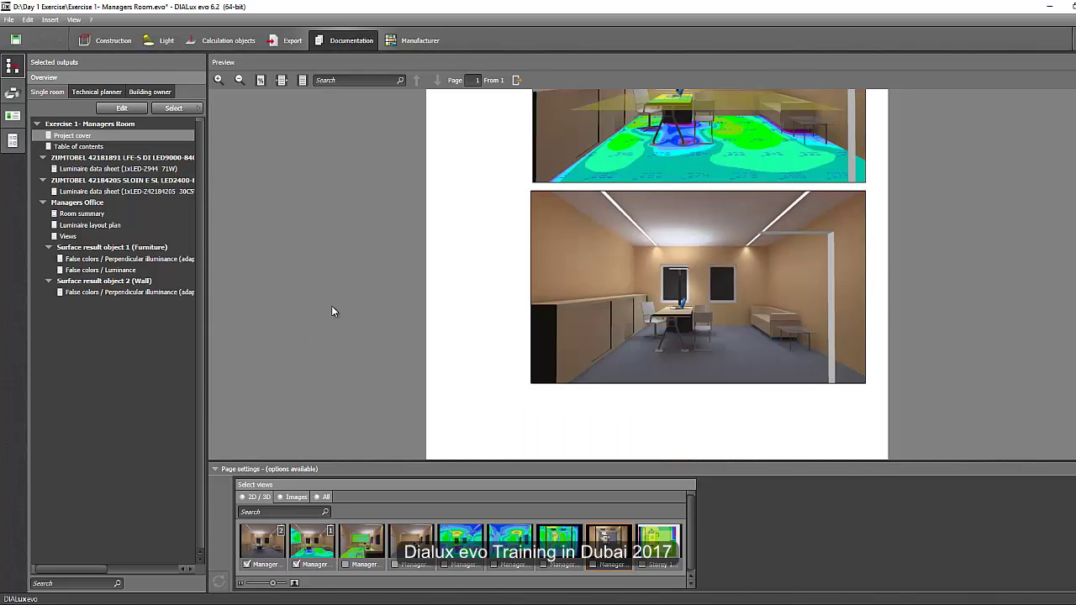
scroll(339, 306, up, 3)
scroll(340, 306, down, 3)
scroll(339, 306, up, 3)
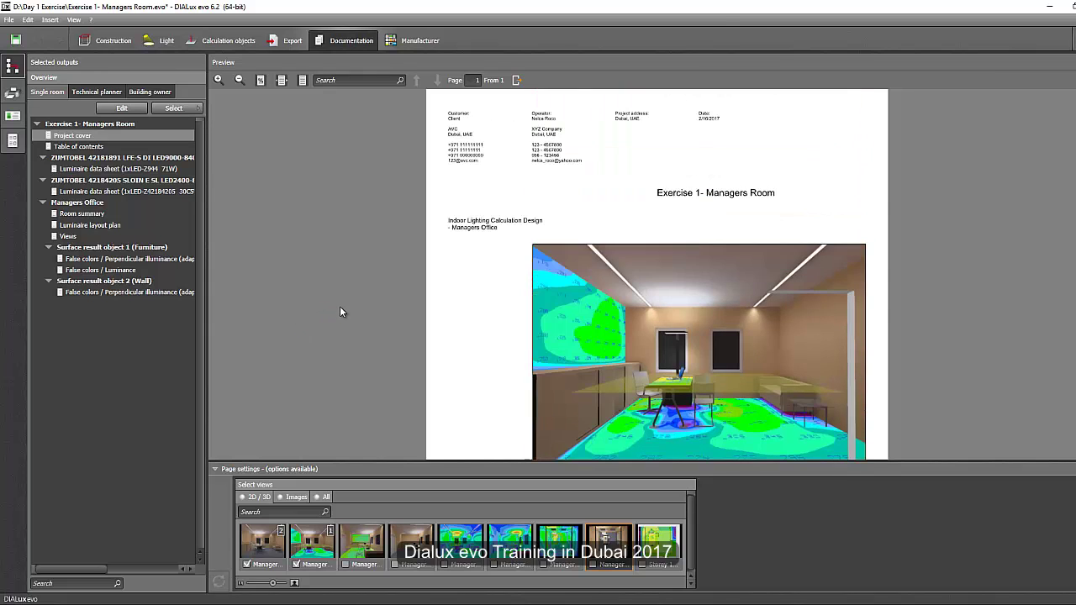
scroll(345, 322, down, 1)
scroll(396, 302, down, 2)
scroll(413, 300, up, 3)
scroll(454, 277, down, 2)
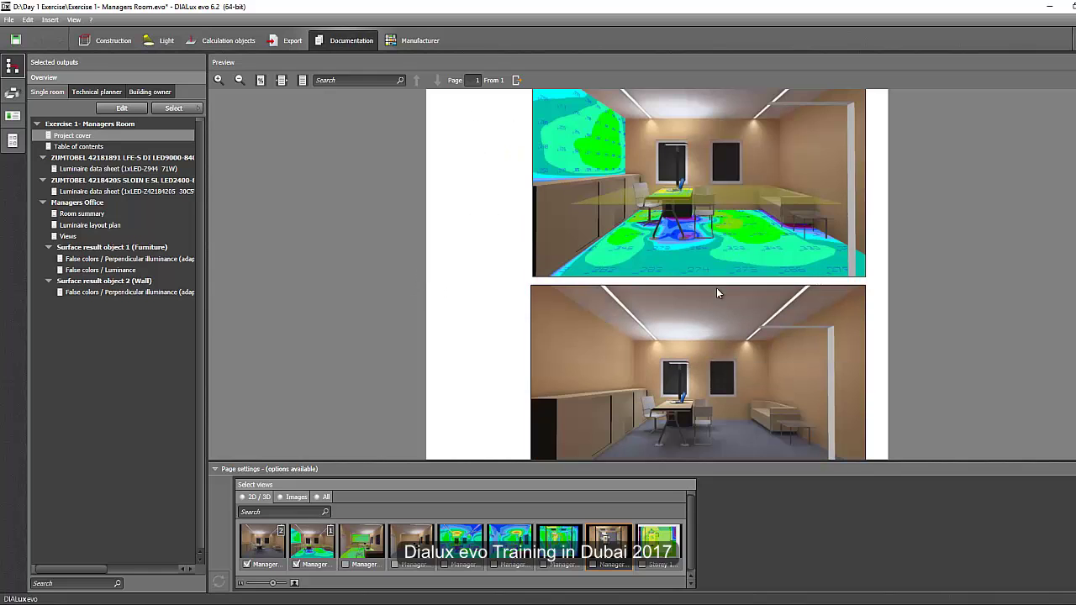
scroll(917, 307, up, 2)
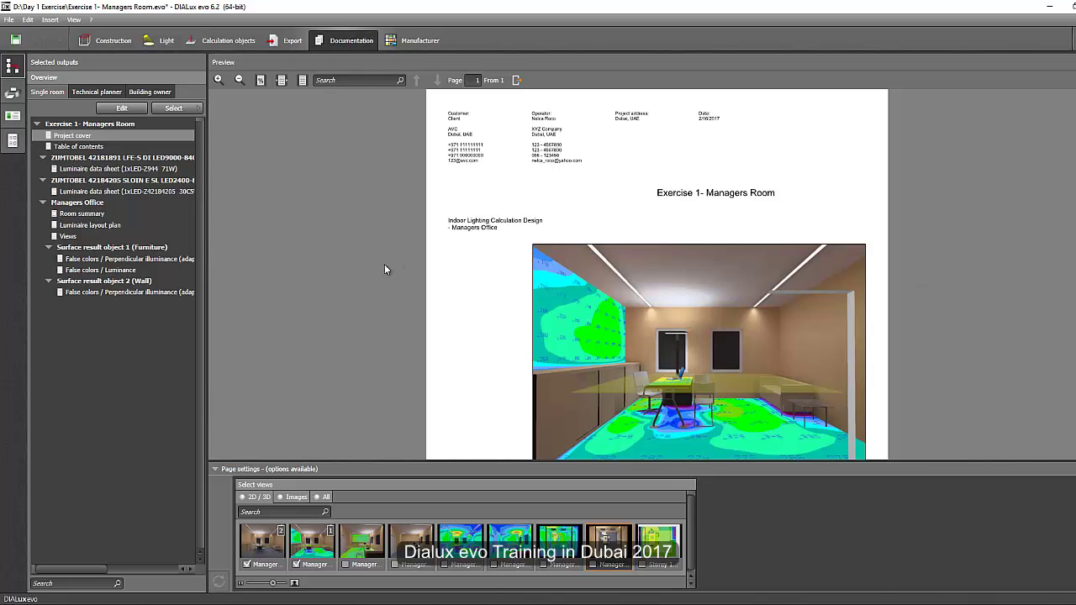
scroll(397, 282, down, 4)
scroll(559, 332, up, 4)
scroll(542, 298, down, 2)
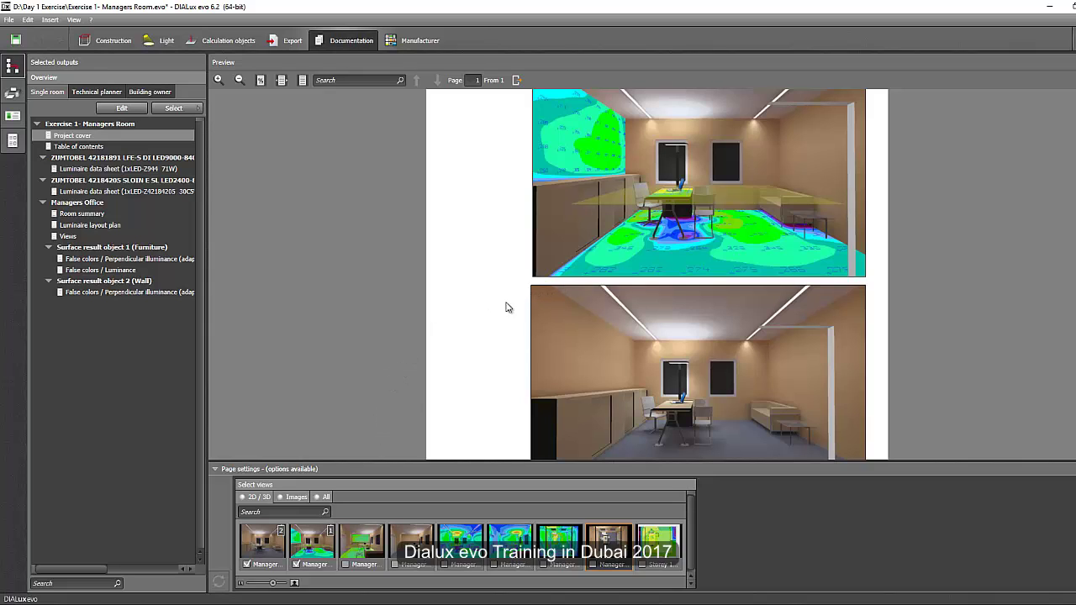
scroll(648, 282, up, 2)
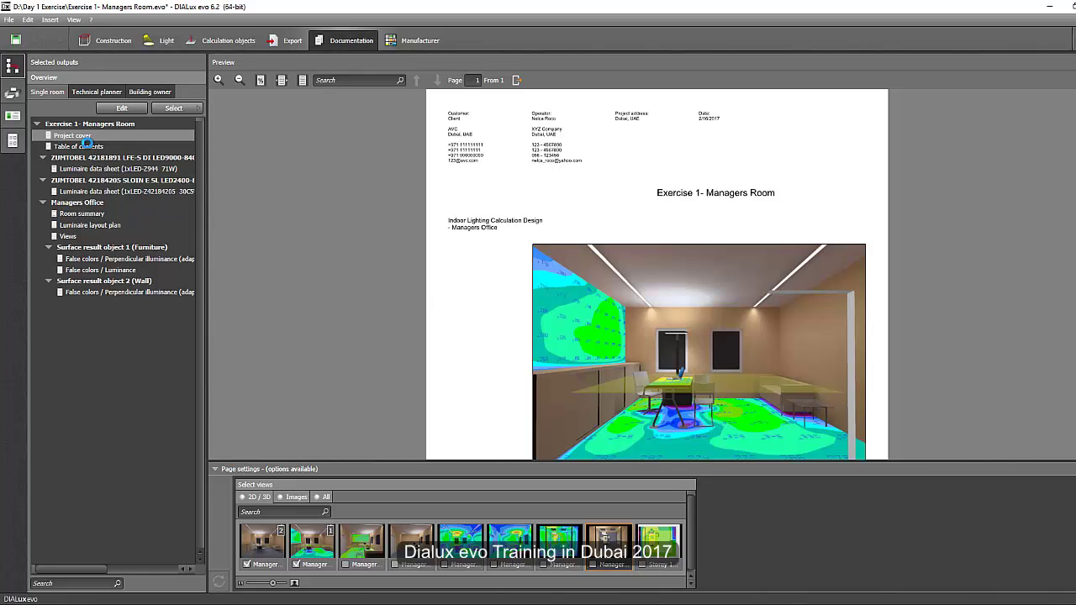
click(84, 146)
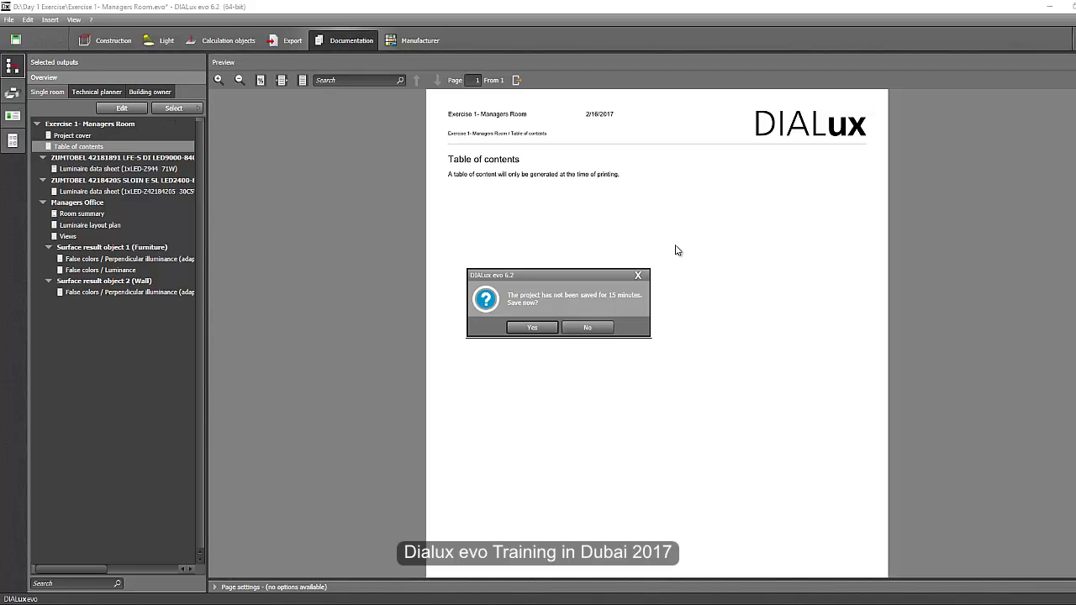
Step: Dismiss the save reminder and preview the 1xLED-Z944 71W luminaire data sheet
click(638, 275)
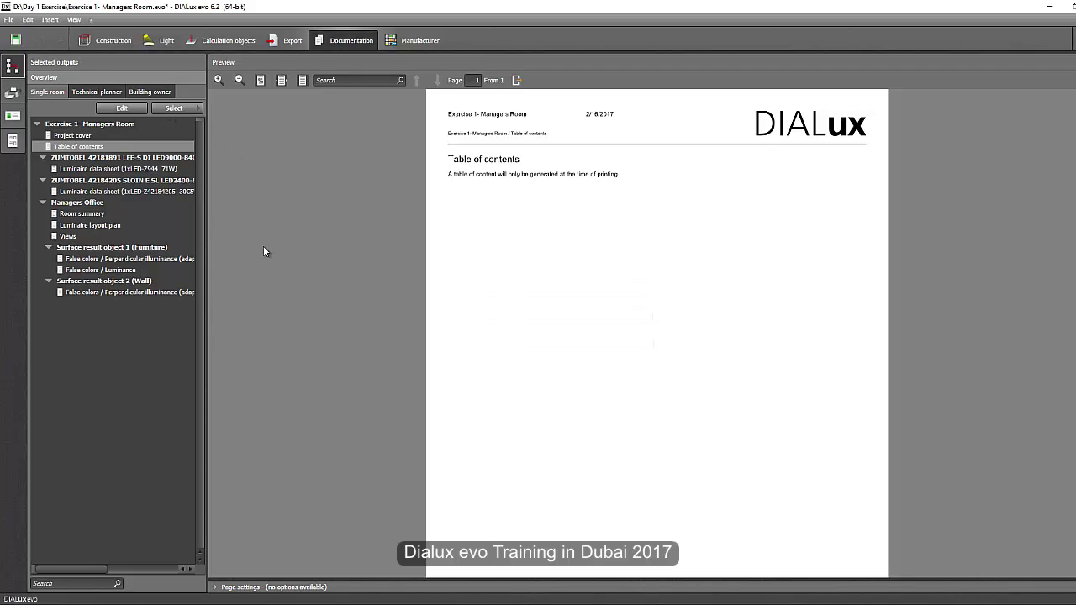
click(87, 168)
scroll(694, 279, down, 10)
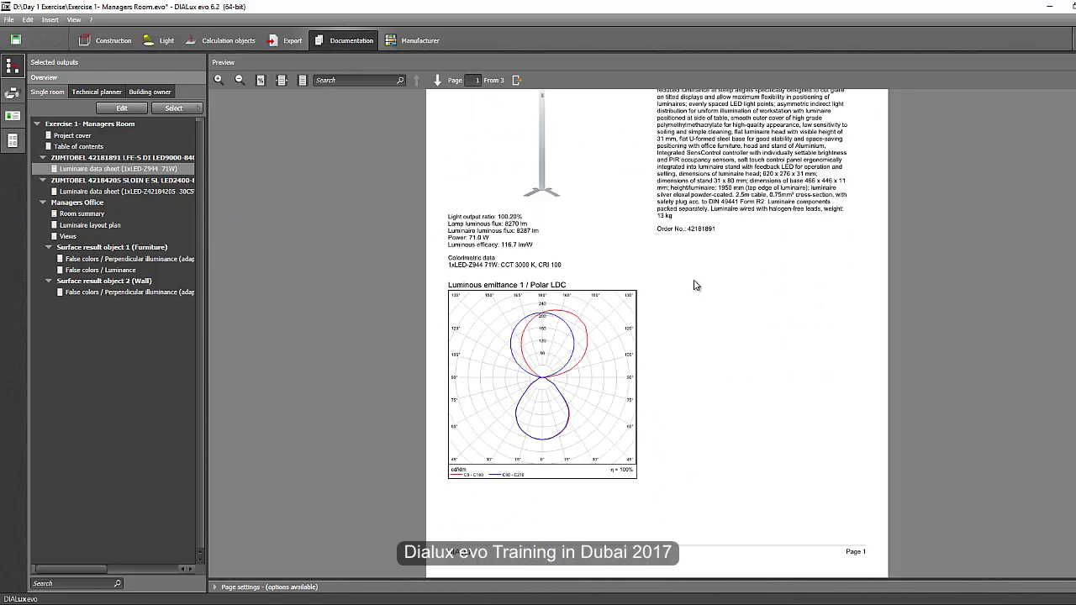
scroll(654, 298, up, 5)
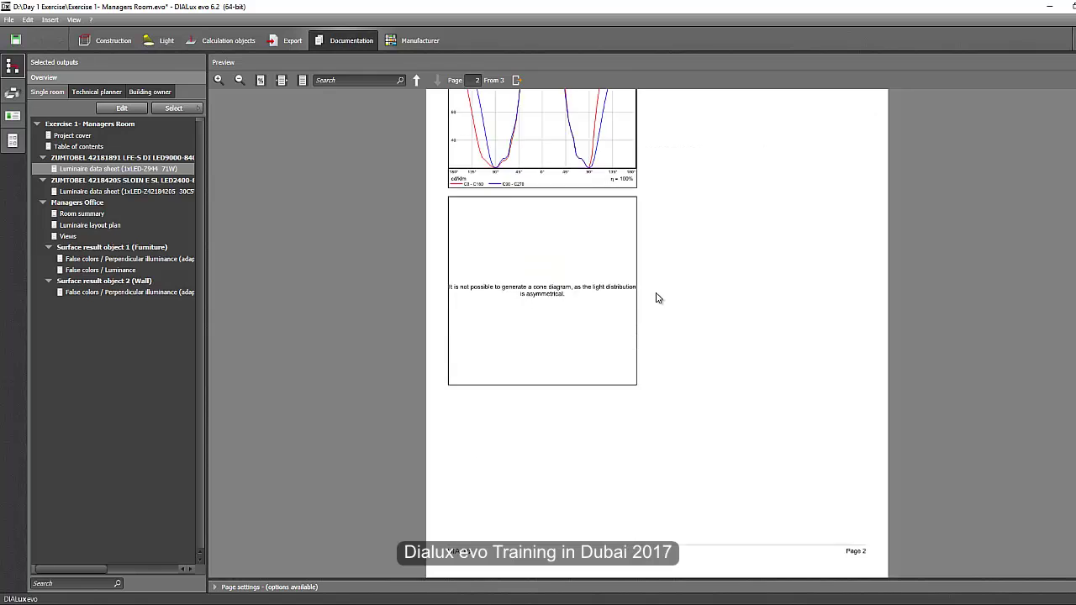
scroll(582, 249, up, 2)
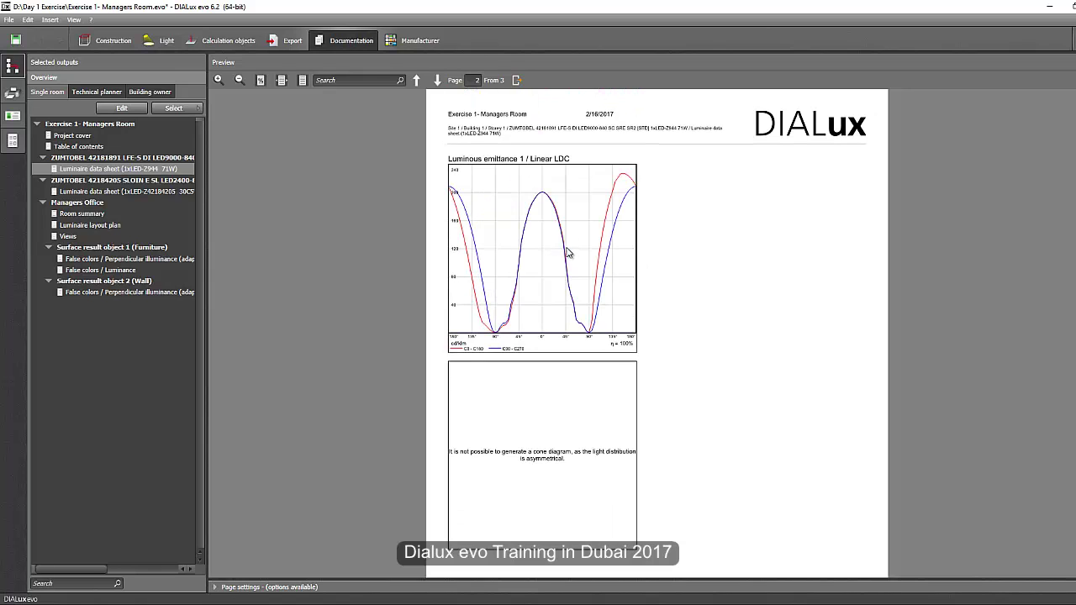
scroll(361, 433, up, 3)
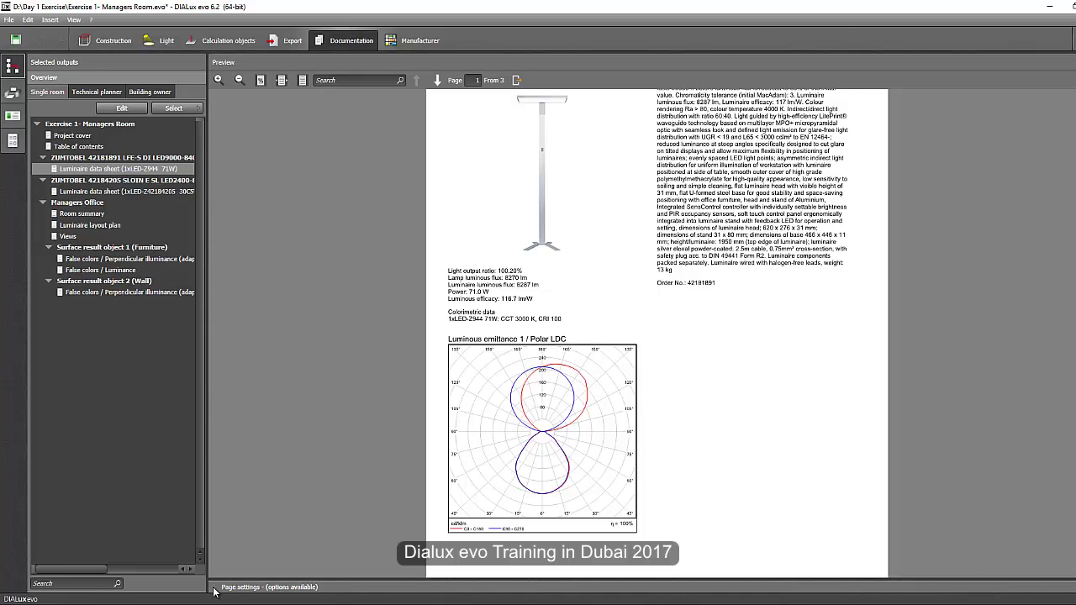
Step: Remove the Cone, Luminance and UGR diagrams from all data sheets, applied globally
click(214, 588)
click(439, 517)
click(439, 526)
click(439, 536)
click(608, 498)
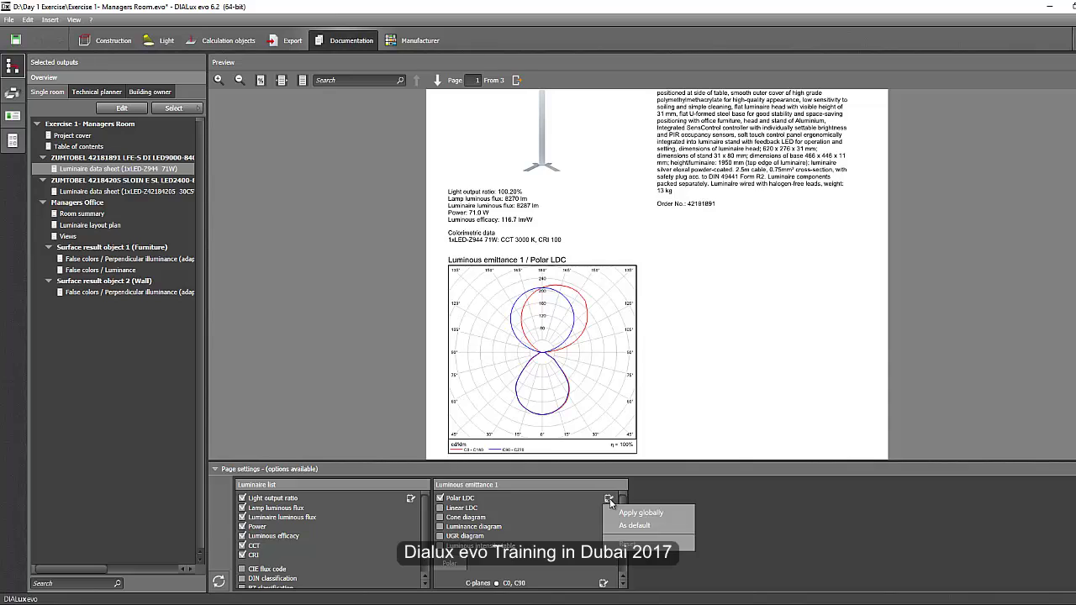
click(639, 513)
click(608, 498)
click(634, 525)
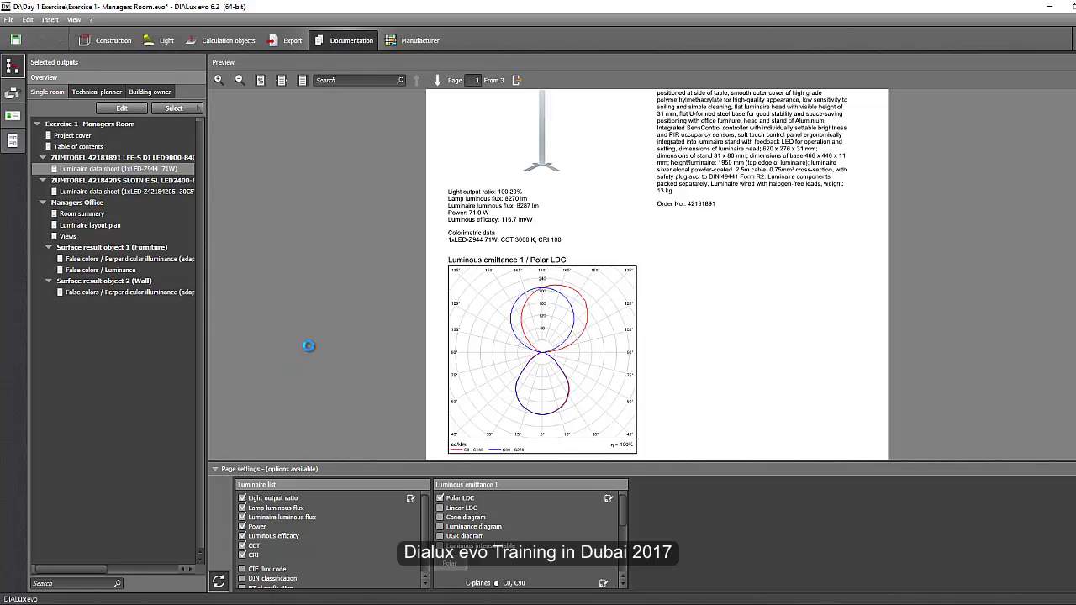
scroll(371, 279, down, 5)
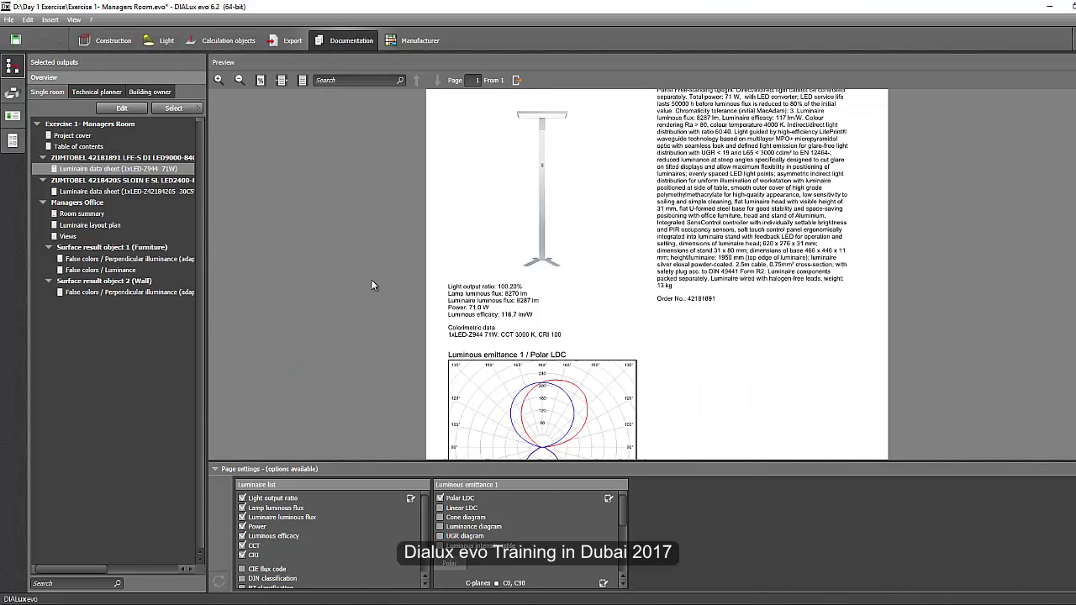
click(215, 470)
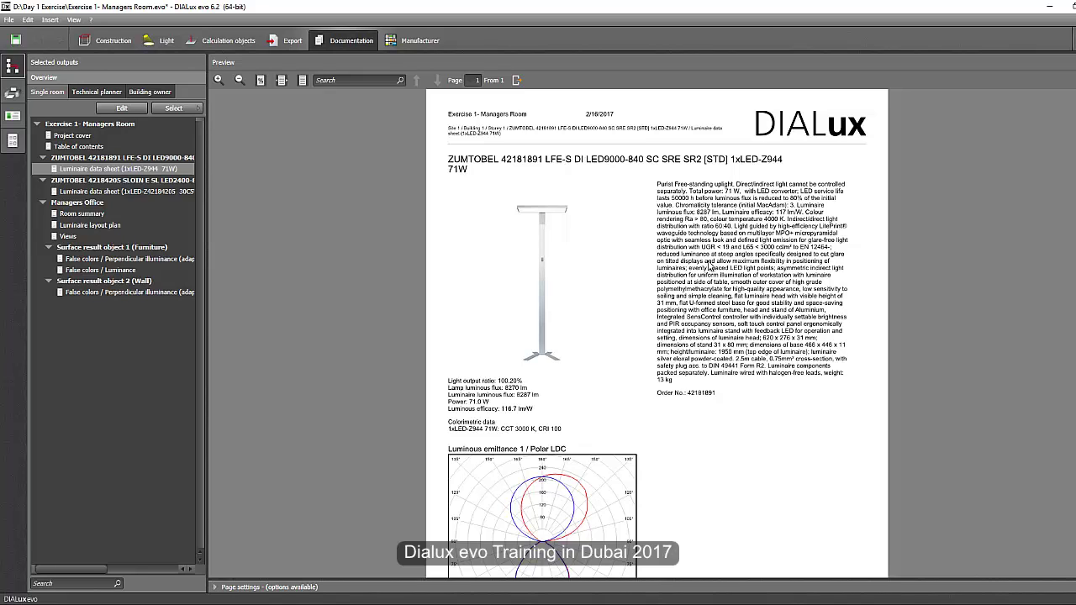
Step: Preview the ZUMTOBEL SLOIN E SL LED2400 luminaire data sheet
scroll(594, 376, down, 3)
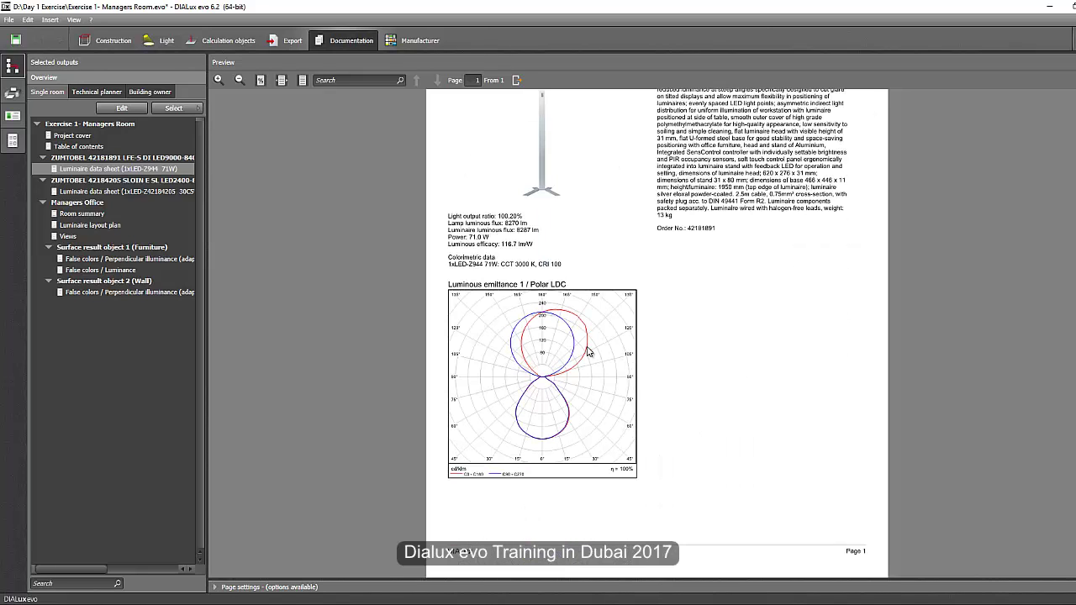
click(80, 190)
scroll(403, 275, up, 3)
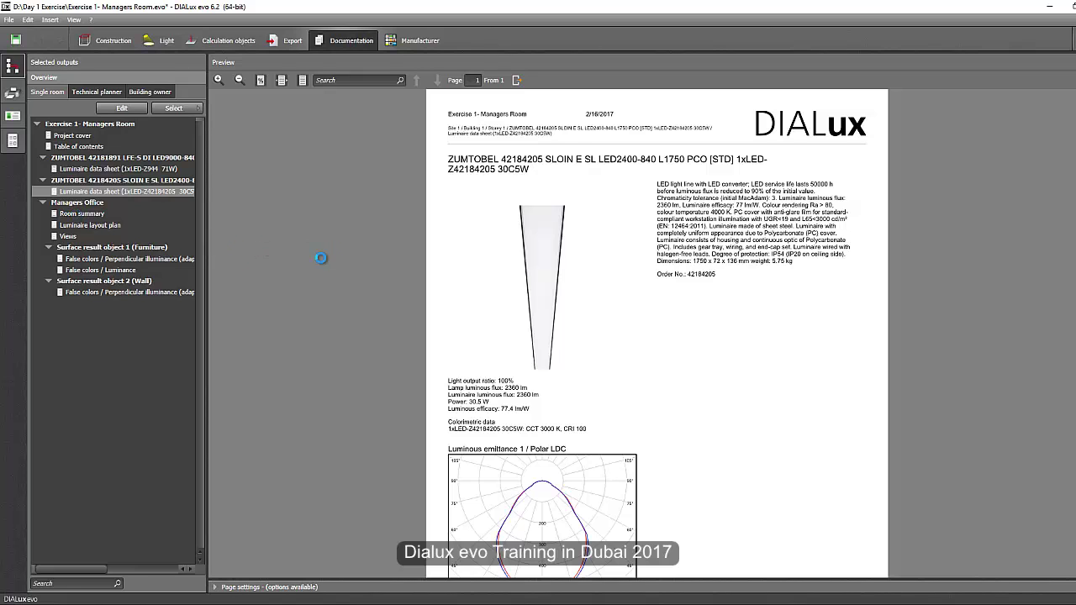
Step: Hide isolines on the room summary floor plan, keeping the workplane shown
scroll(637, 202, down, 1)
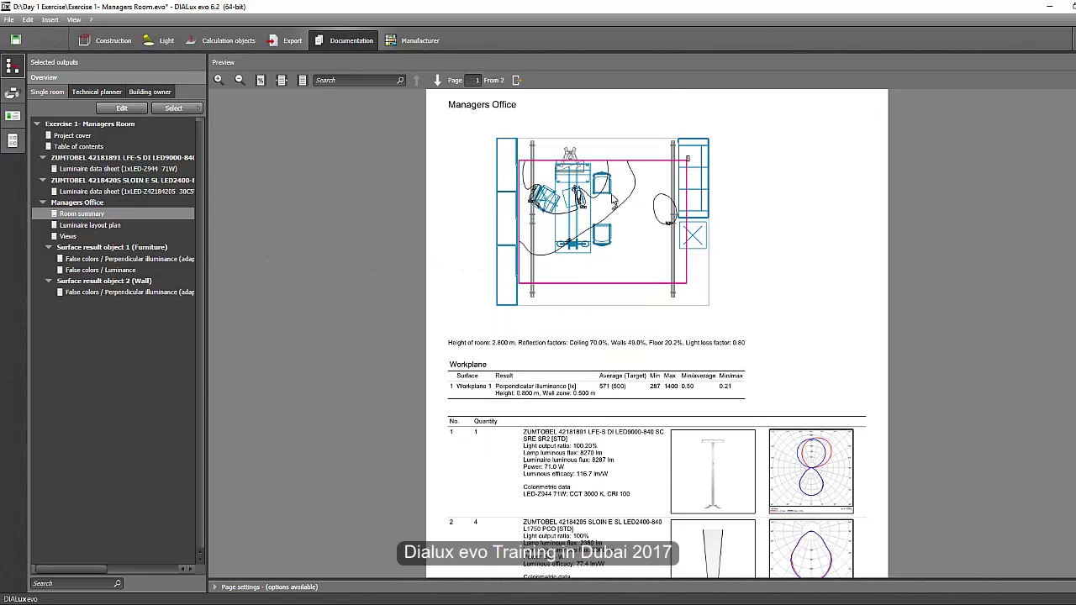
scroll(620, 301, down, 4)
scroll(659, 262, up, 5)
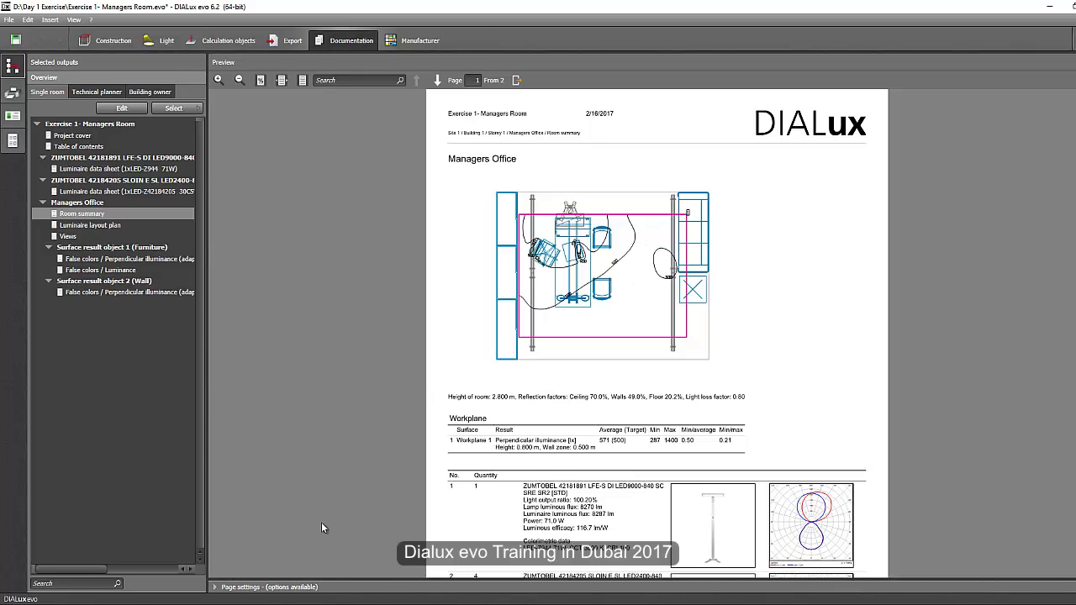
click(215, 588)
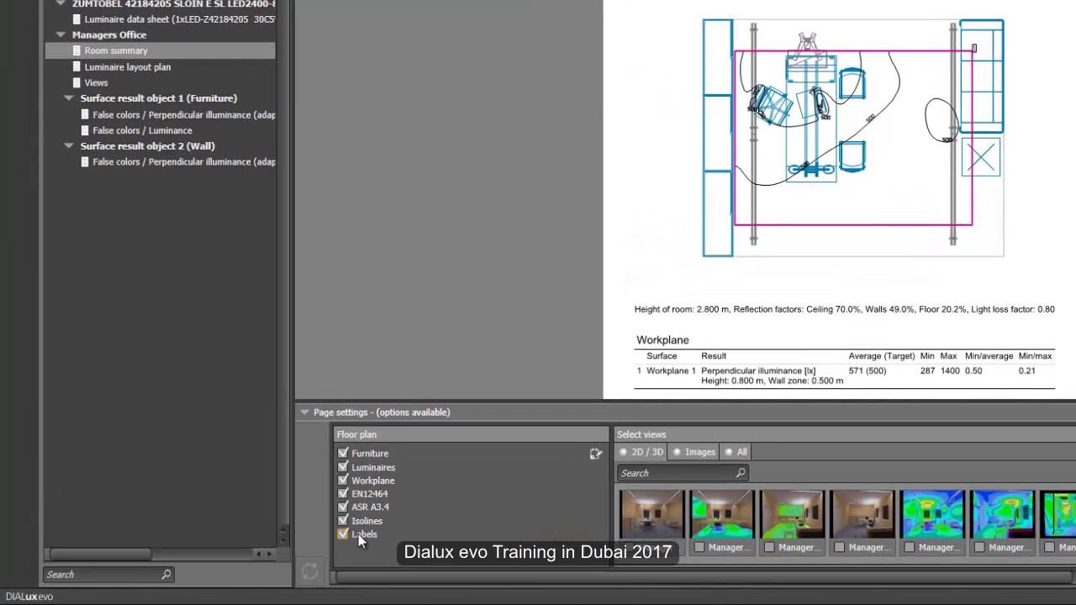
click(343, 521)
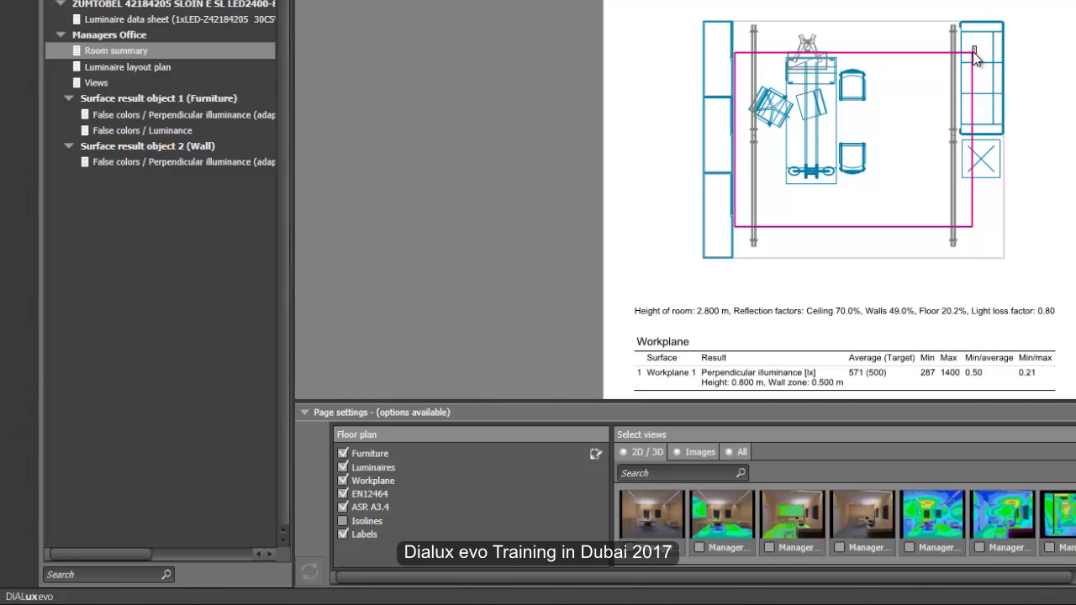
click(343, 481)
scroll(460, 292, down, 3)
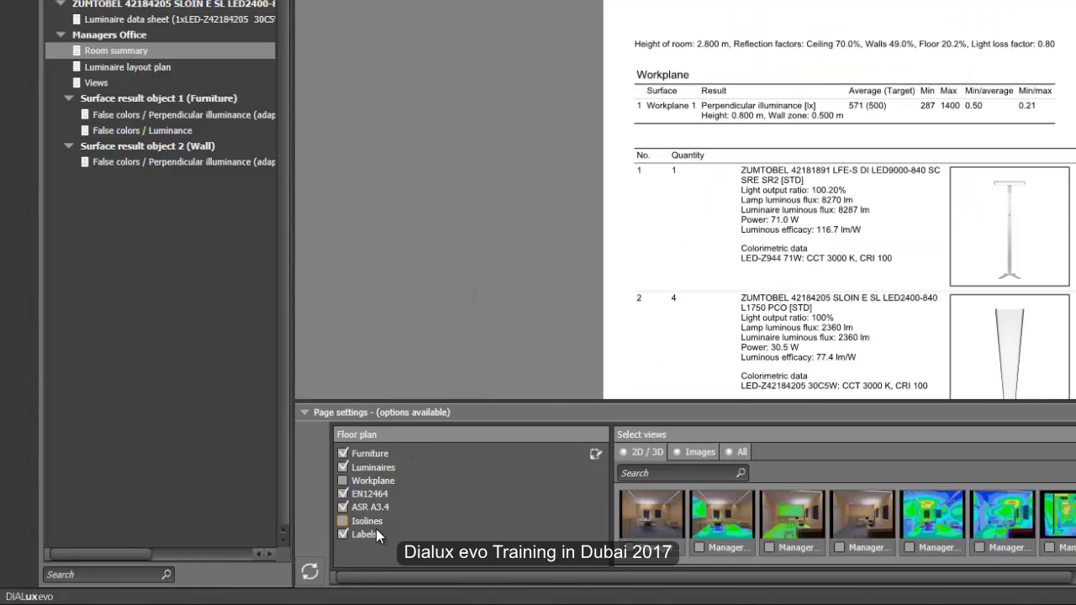
scroll(468, 274, up, 3)
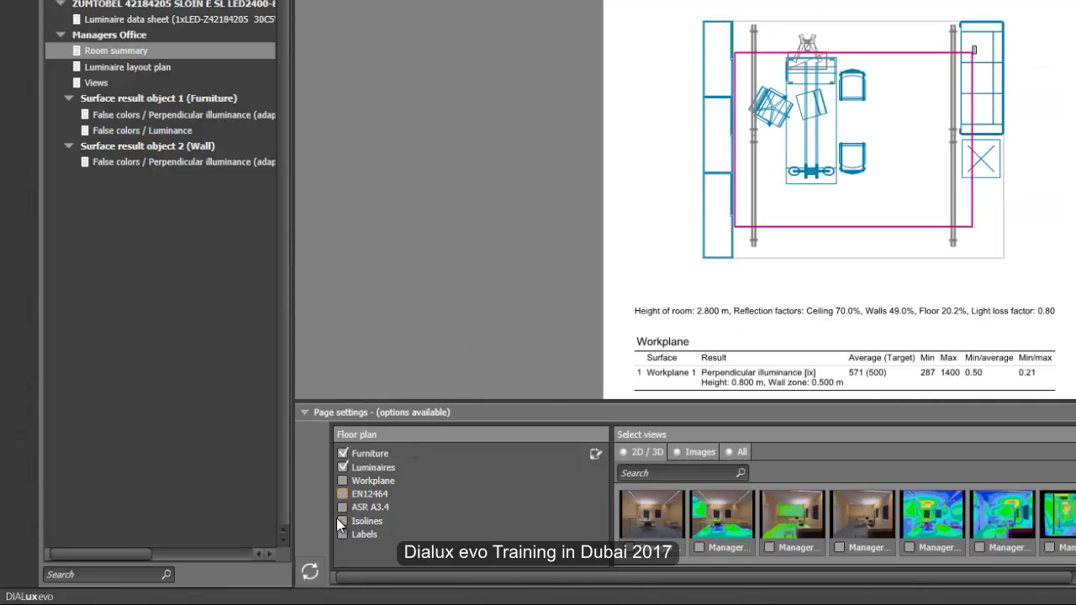
click(311, 570)
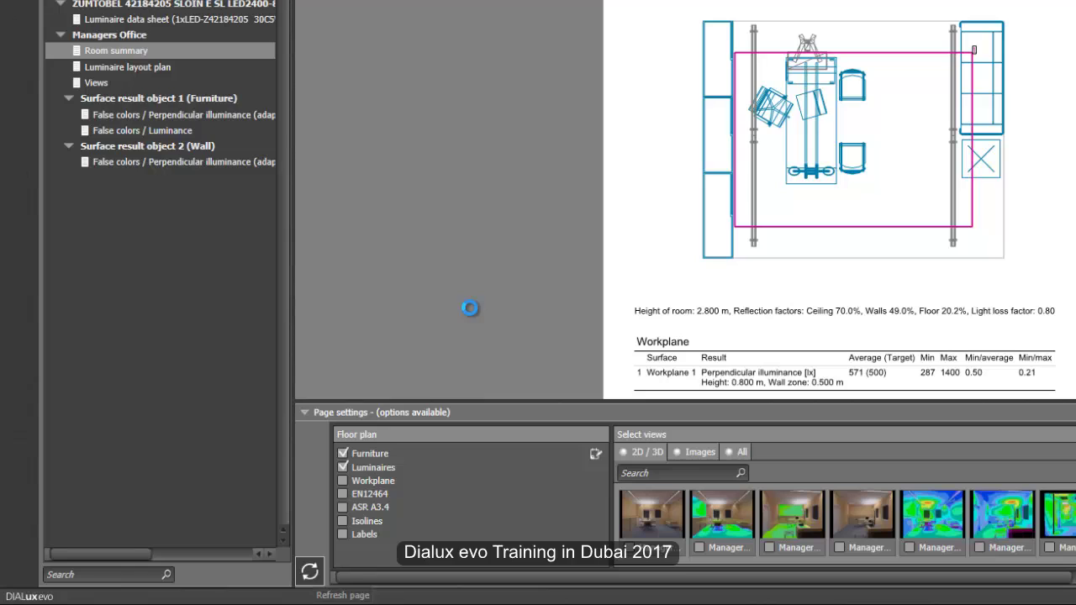
scroll(666, 244, down, 2)
scroll(666, 244, down, 2)
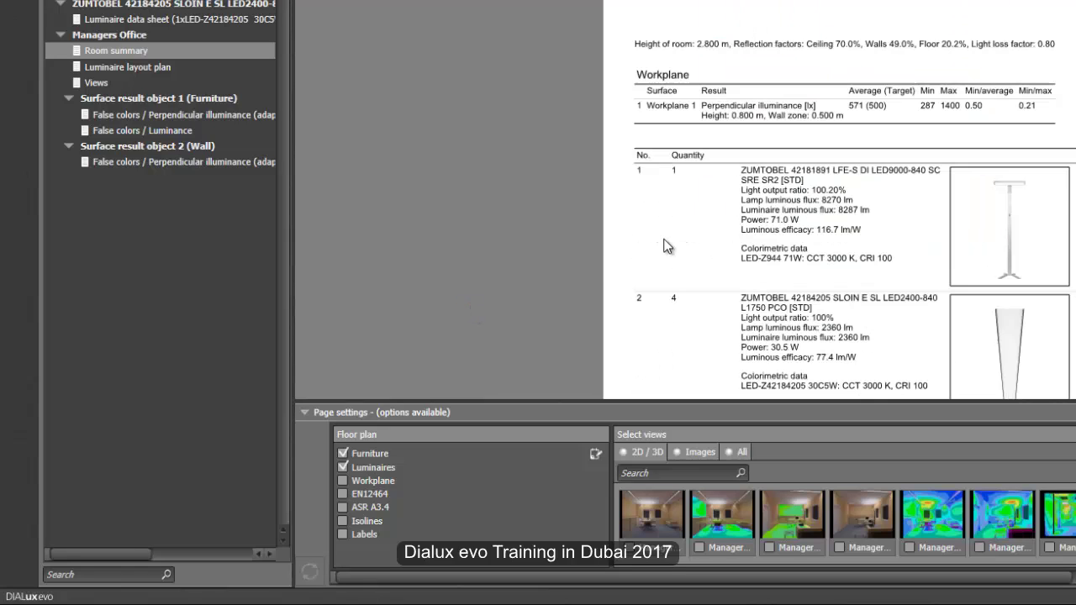
click(343, 481)
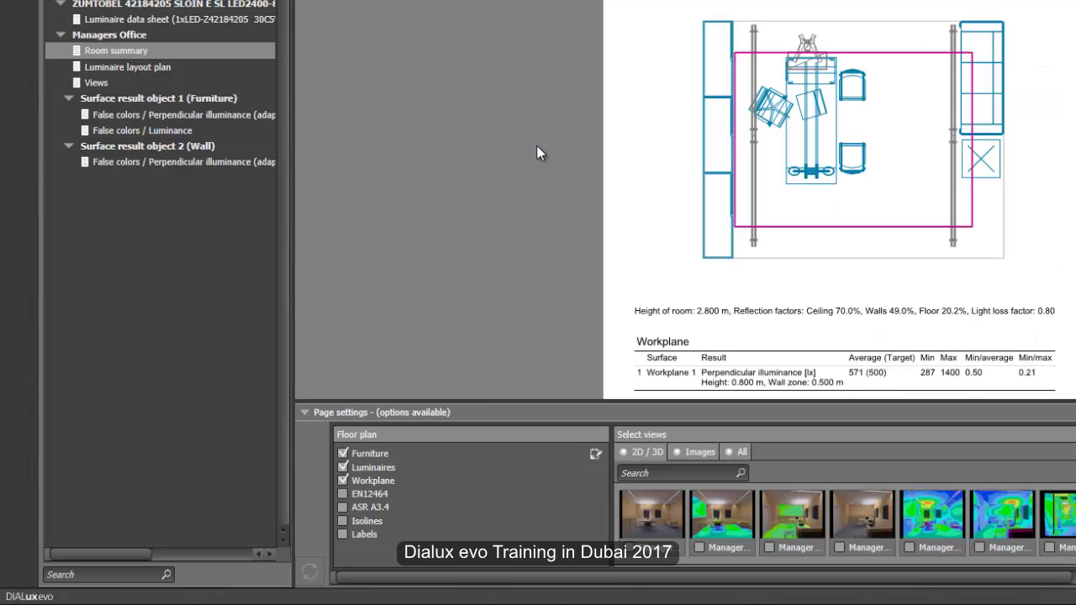
Step: Scroll through the Managers Office summary: 571 lx average illuminance, 18.72 W/m² power density
scroll(497, 291, down, 4)
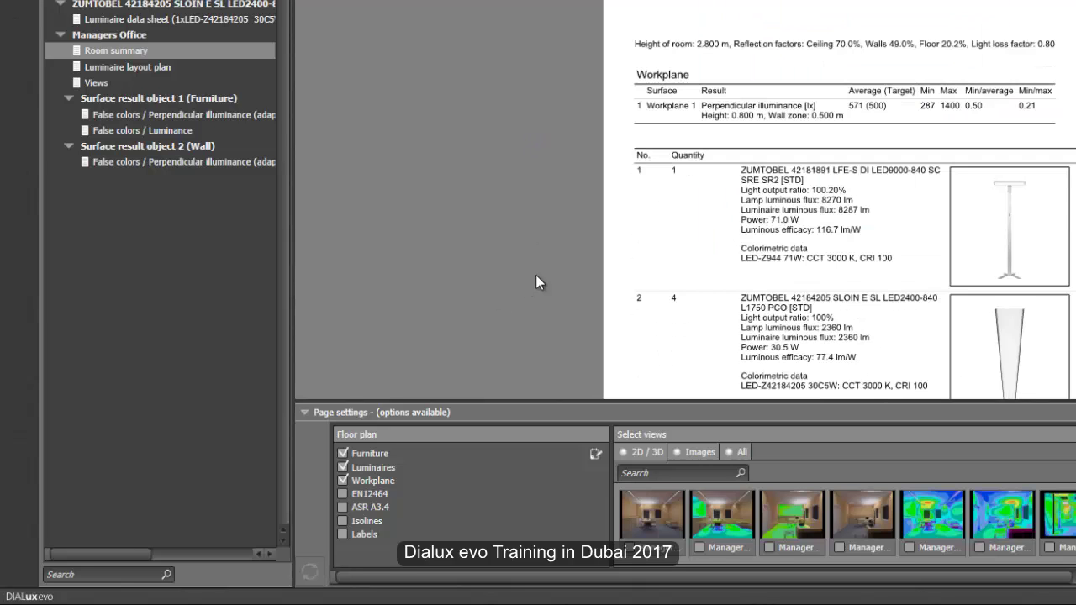
scroll(548, 281, up, 4)
scroll(555, 290, down, 6)
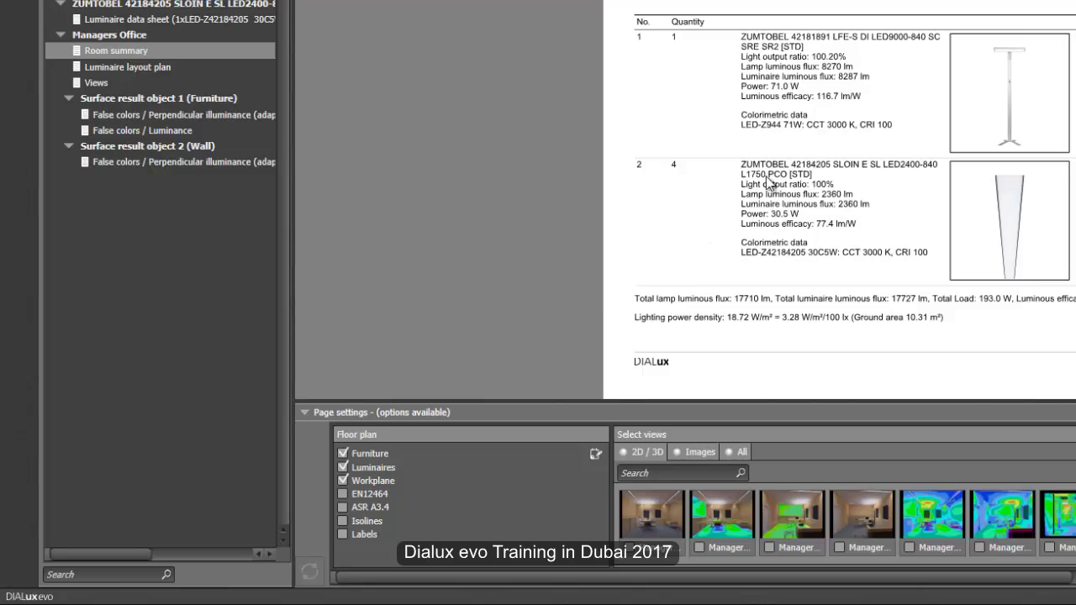
scroll(841, 110, up, 4)
scroll(822, 87, down, 2)
scroll(711, 247, down, 4)
scroll(824, 130, up, 4)
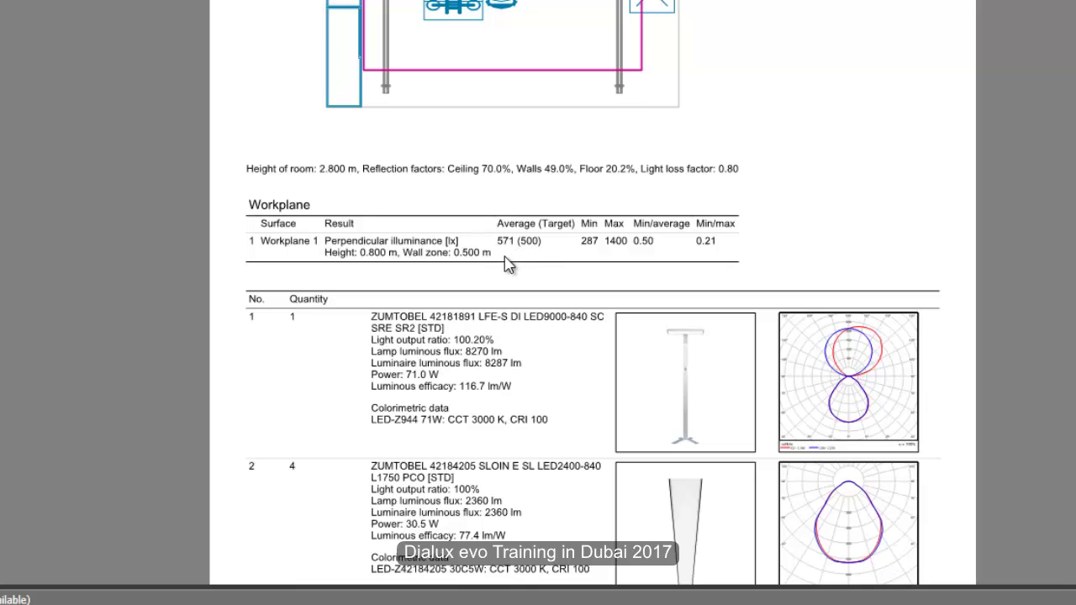
scroll(464, 370, down, 2)
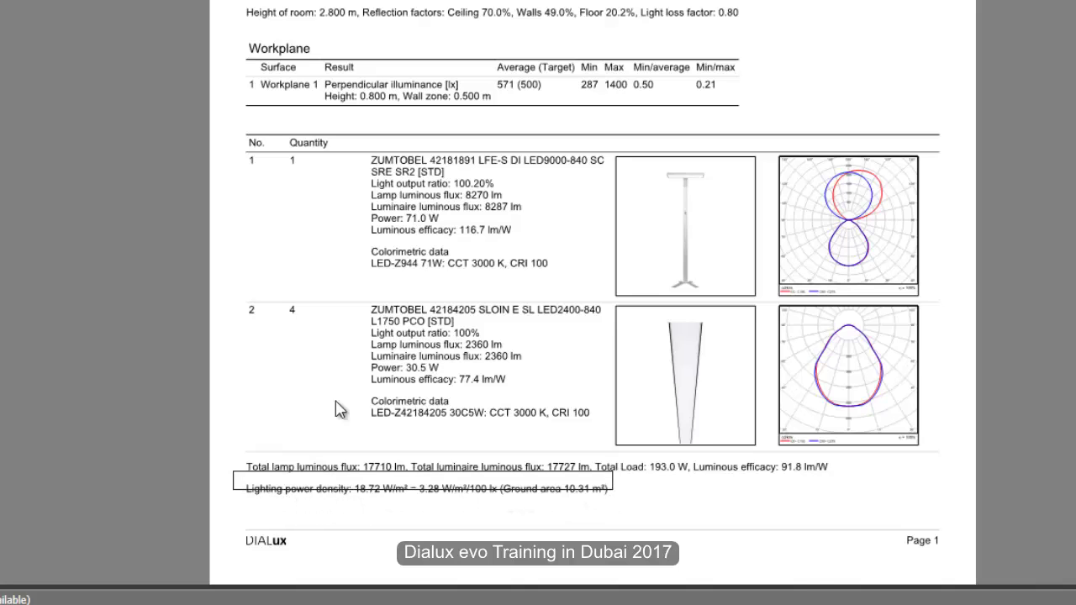
scroll(429, 298, up, 3)
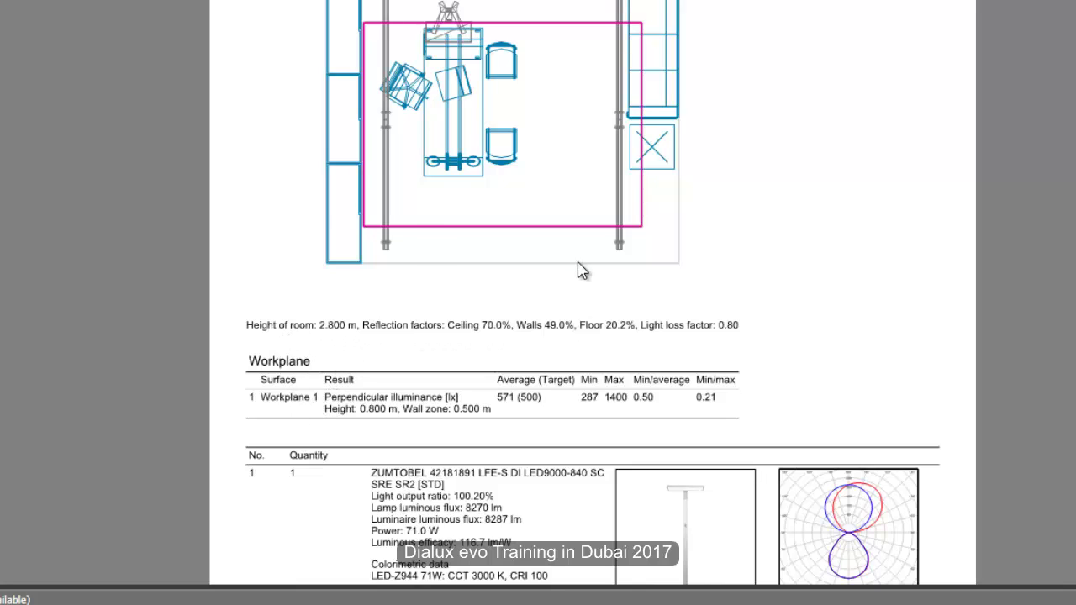
scroll(577, 267, up, 2)
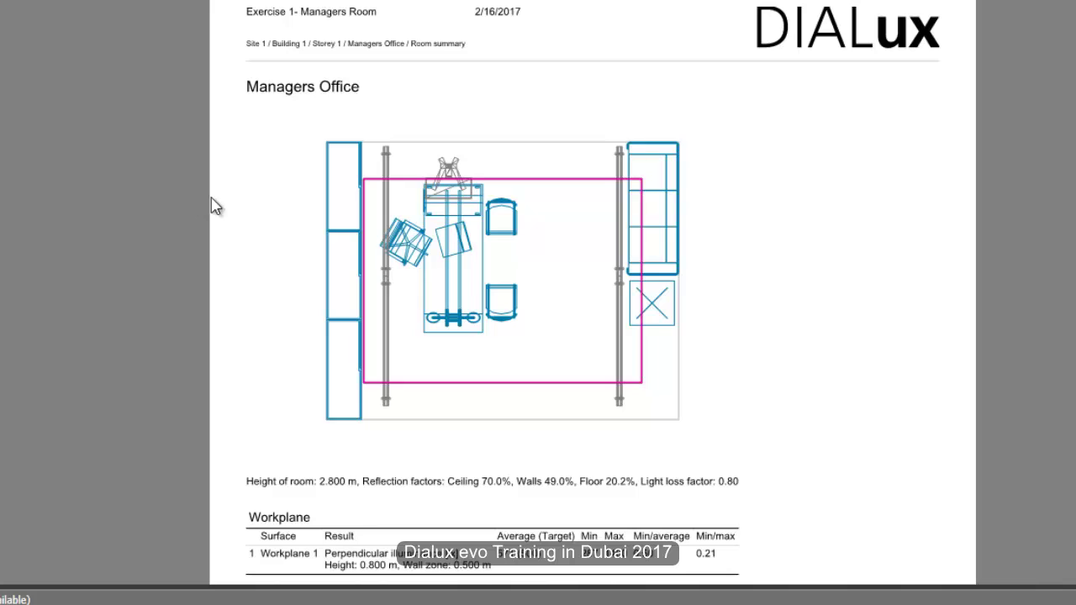
scroll(341, 217, down, 4)
scroll(550, 235, up, 4)
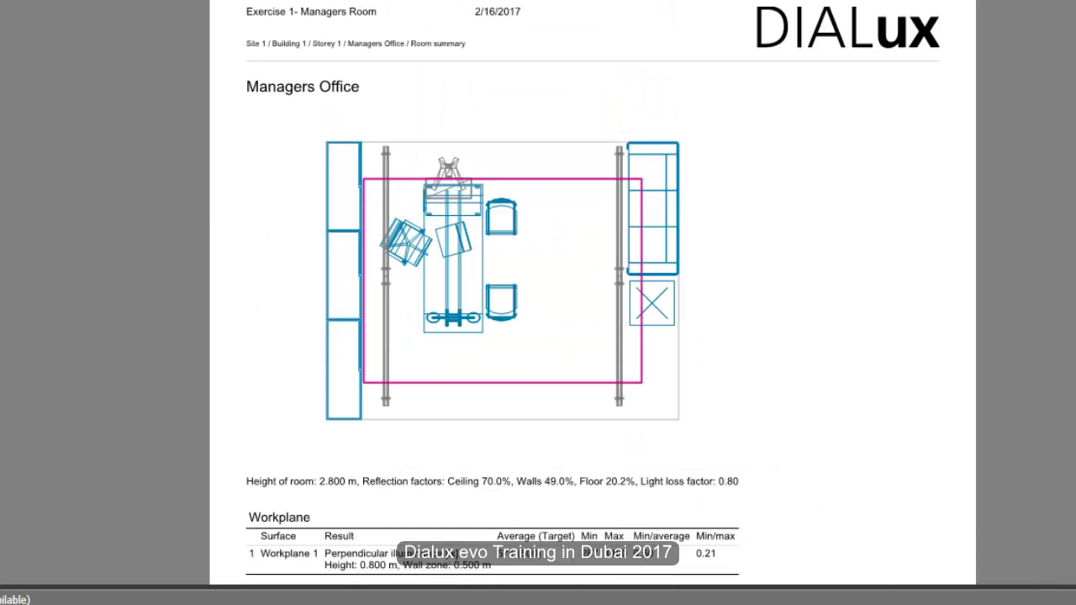
scroll(406, 192, down, 6)
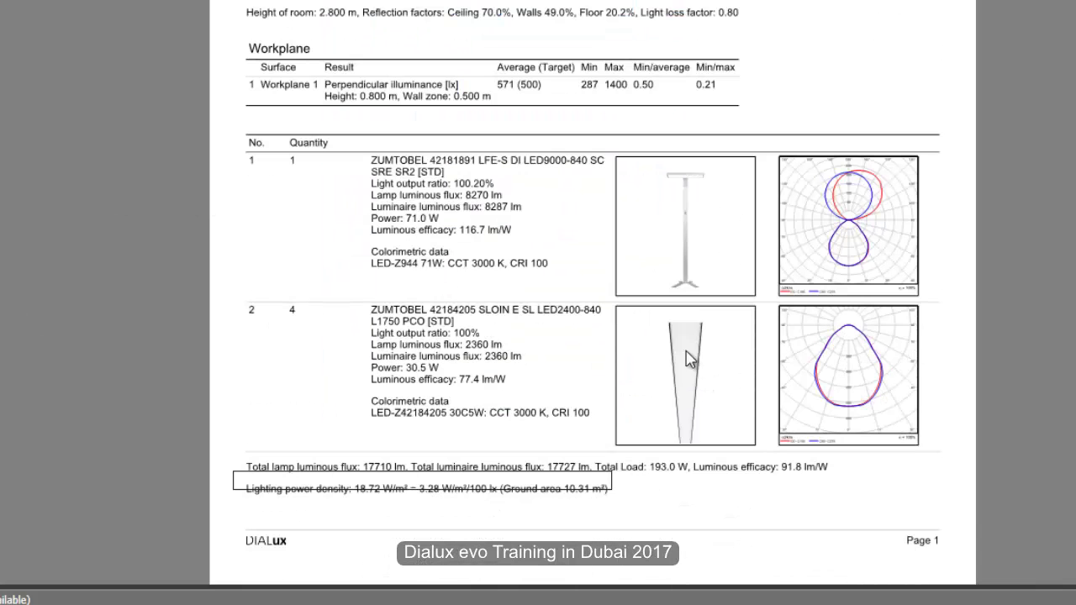
scroll(690, 373, up, 6)
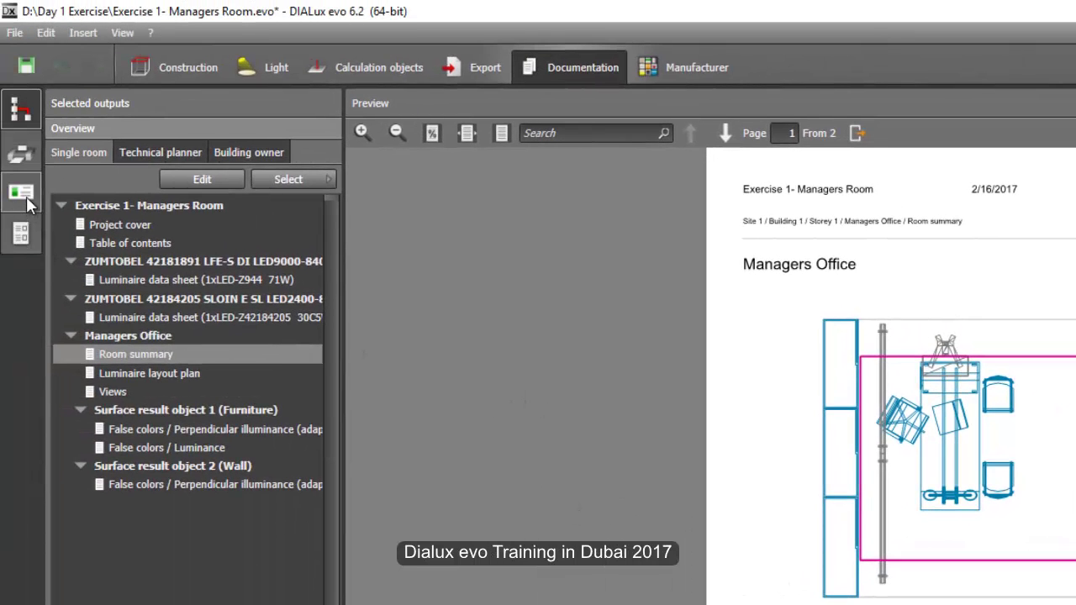
Step: Show the Print settings panel with its Header and footer options expanded
click(23, 195)
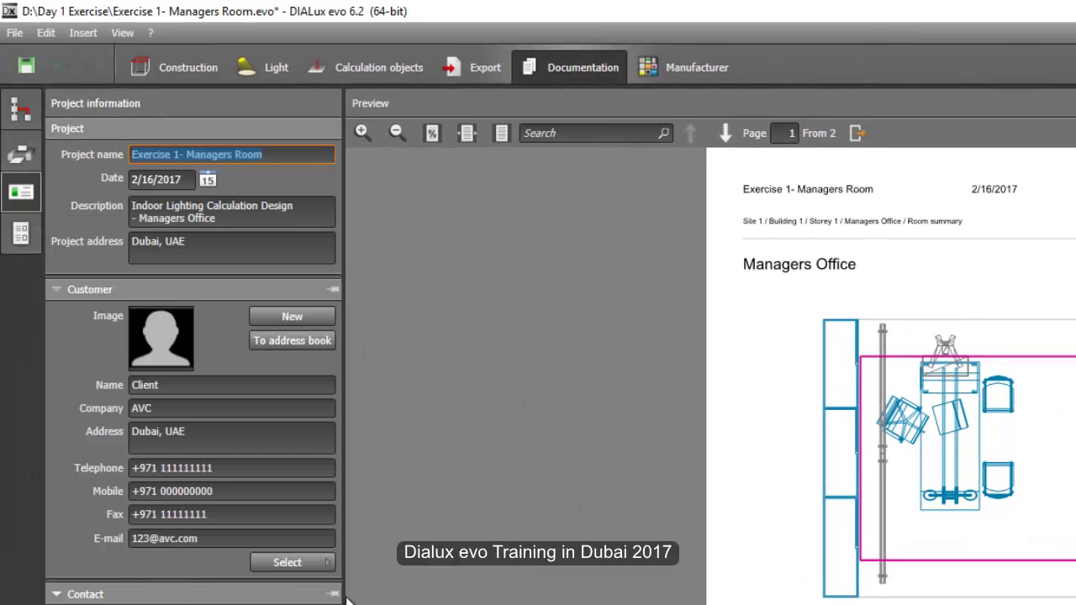
click(19, 235)
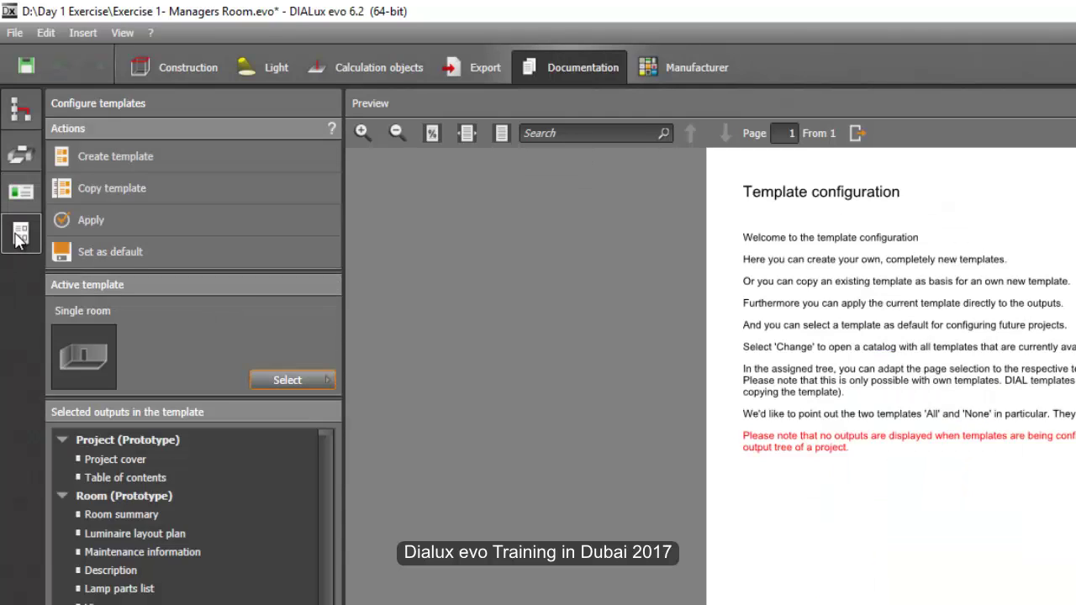
click(18, 156)
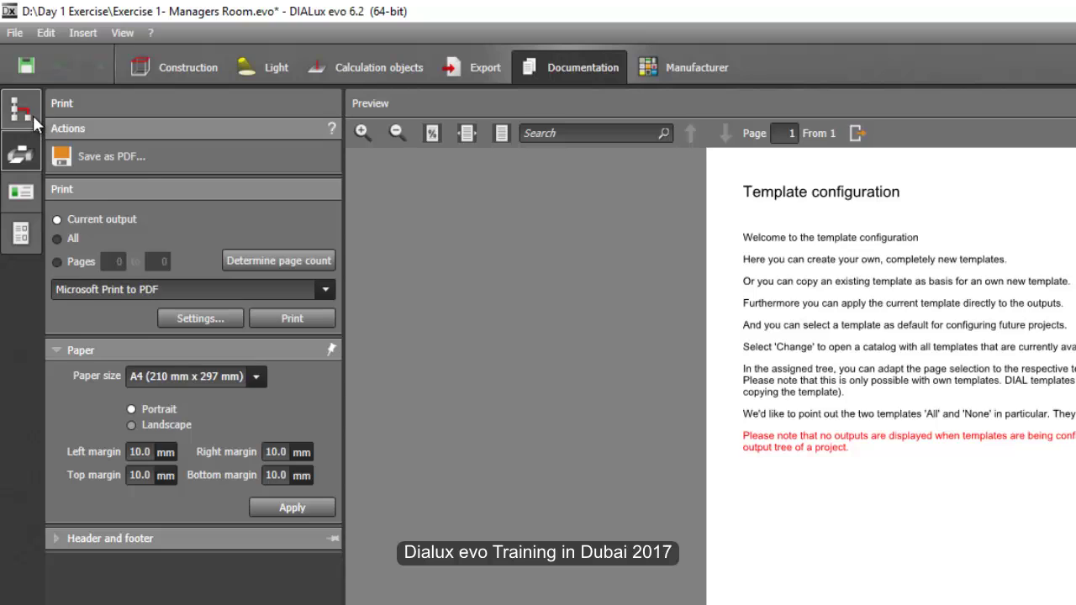
click(30, 119)
click(26, 149)
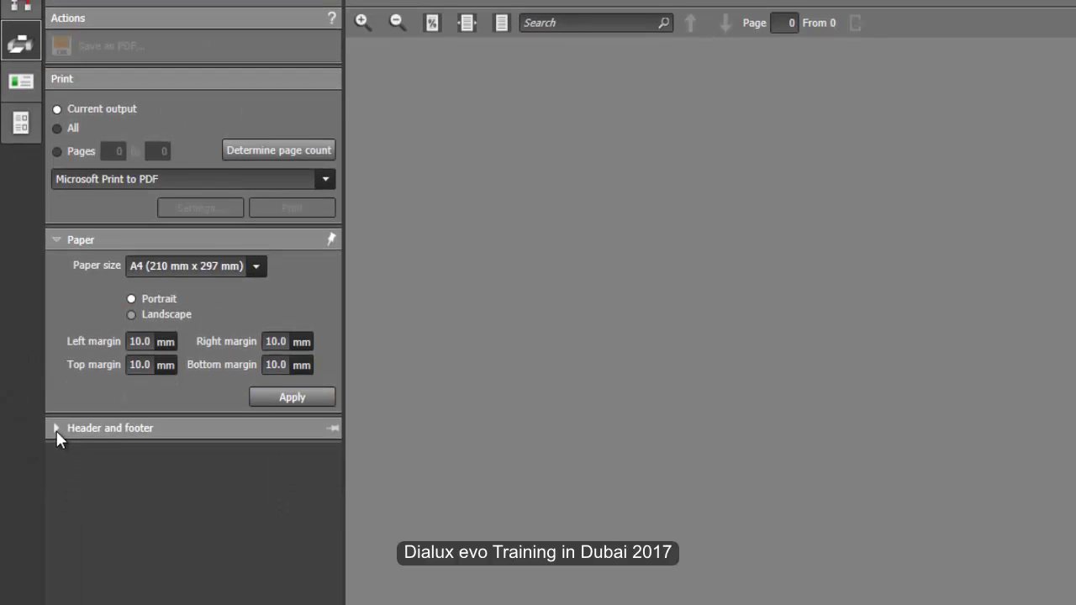
click(56, 543)
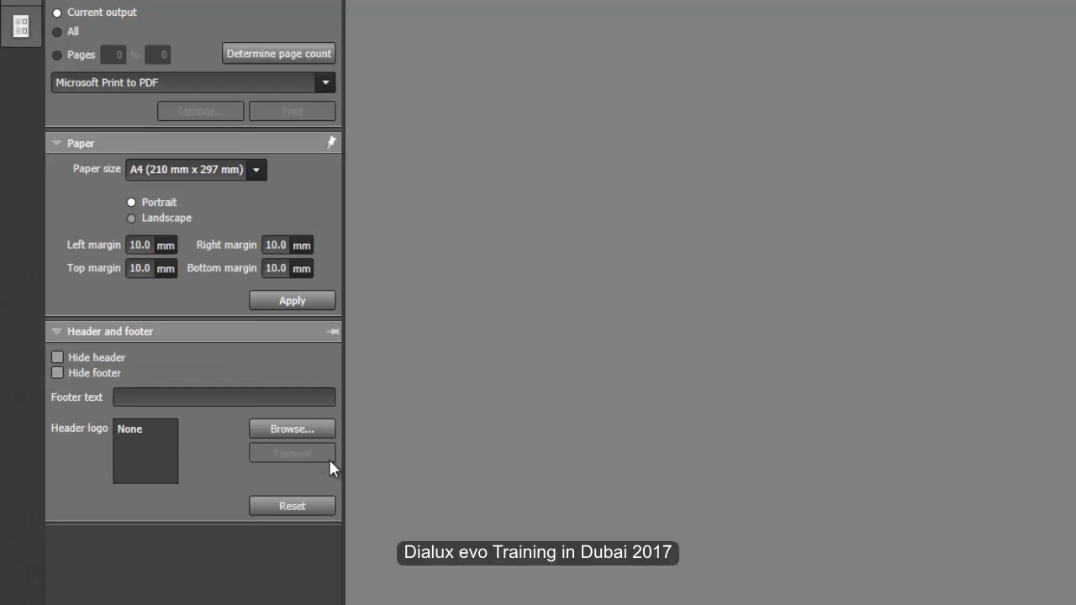
Step: Set the teacher image from Documents as the header logo and check page 1's footer
click(279, 431)
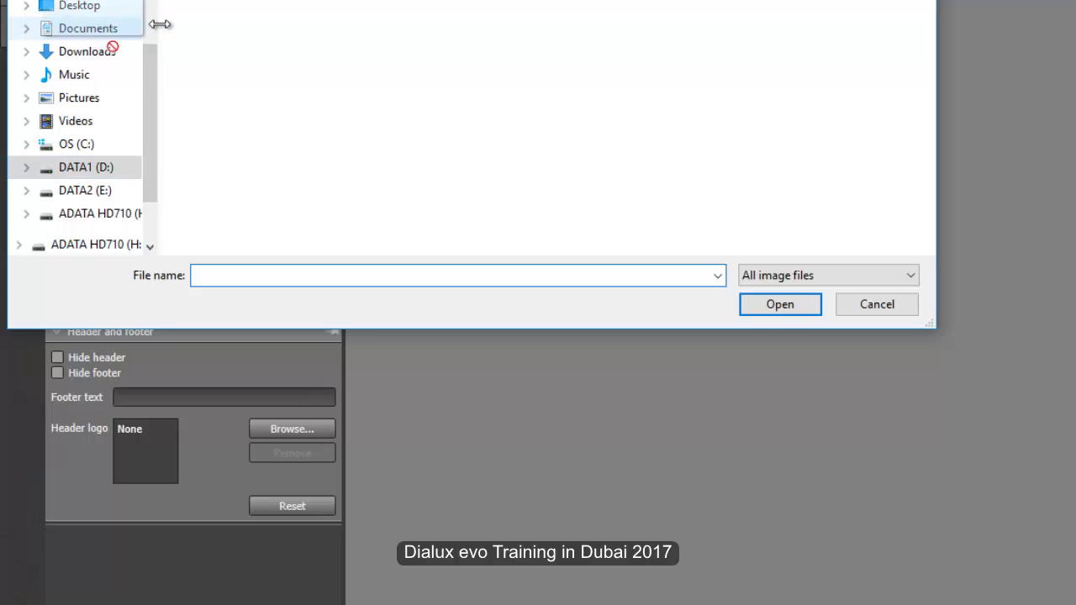
click(87, 33)
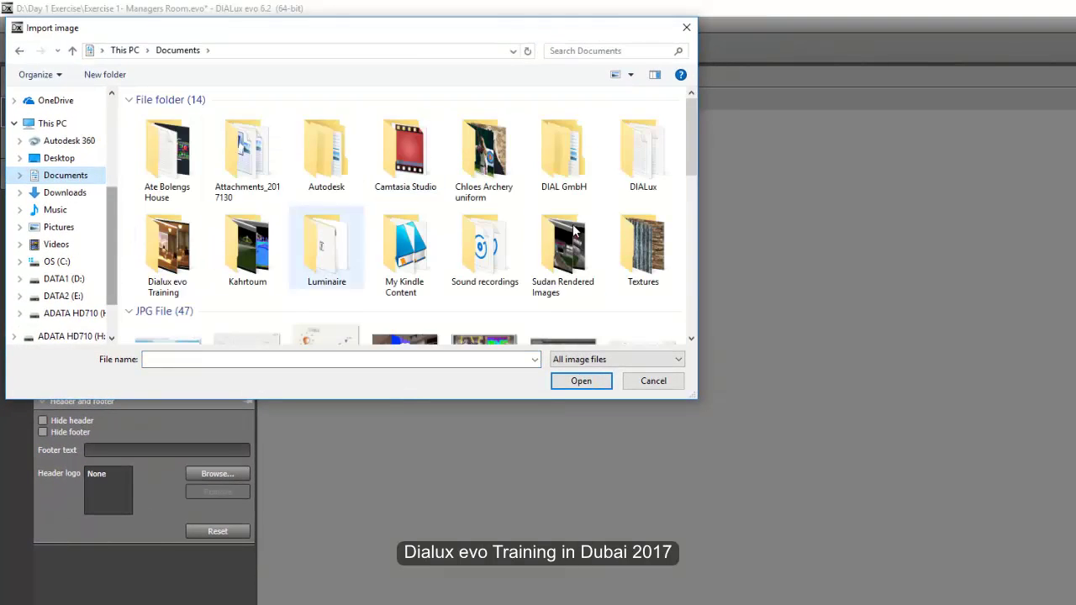
drag(690, 154, 694, 287)
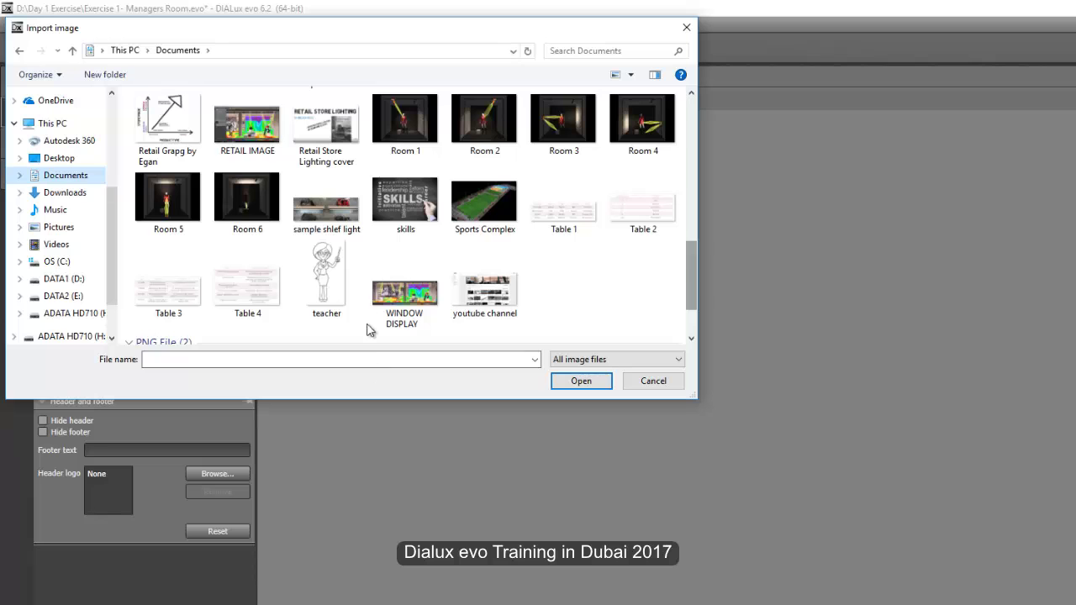
click(327, 277)
click(573, 384)
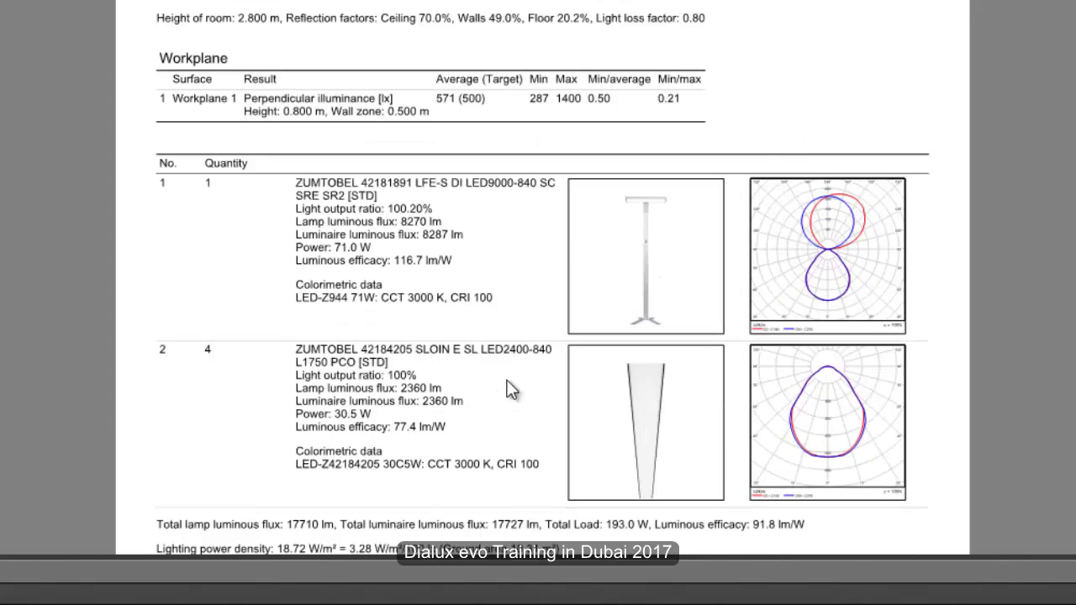
scroll(543, 513, down, 2)
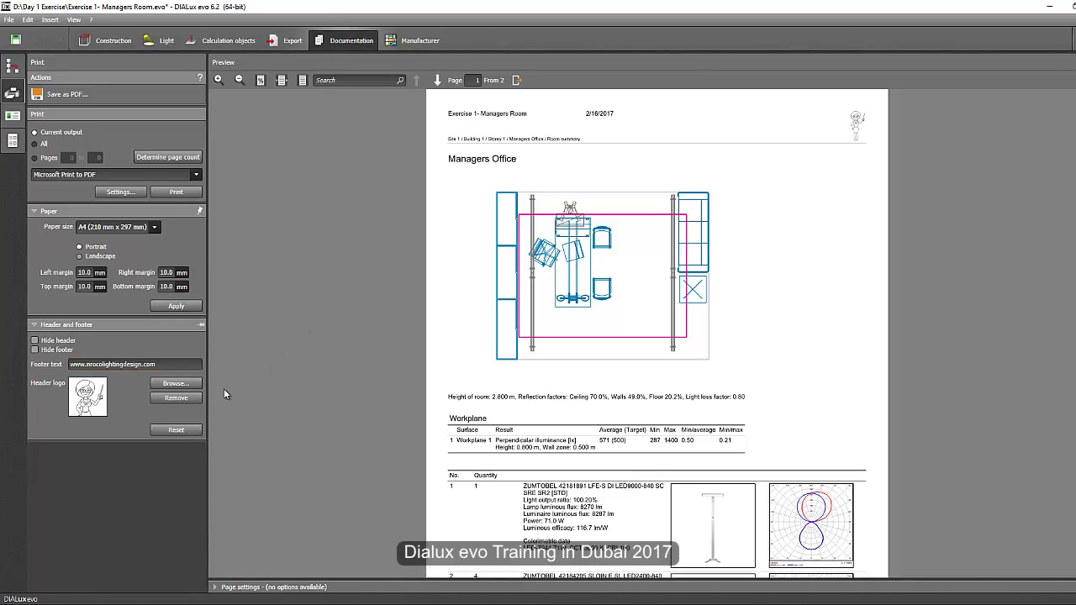
Step: Try A2 as the report paper size, then set it back to A4
click(154, 227)
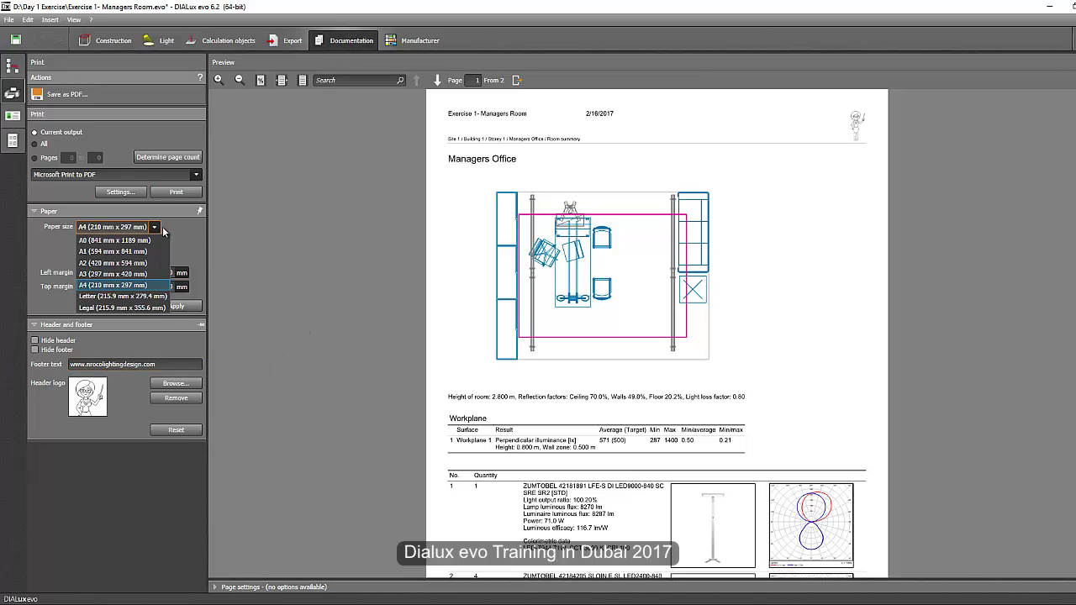
click(294, 229)
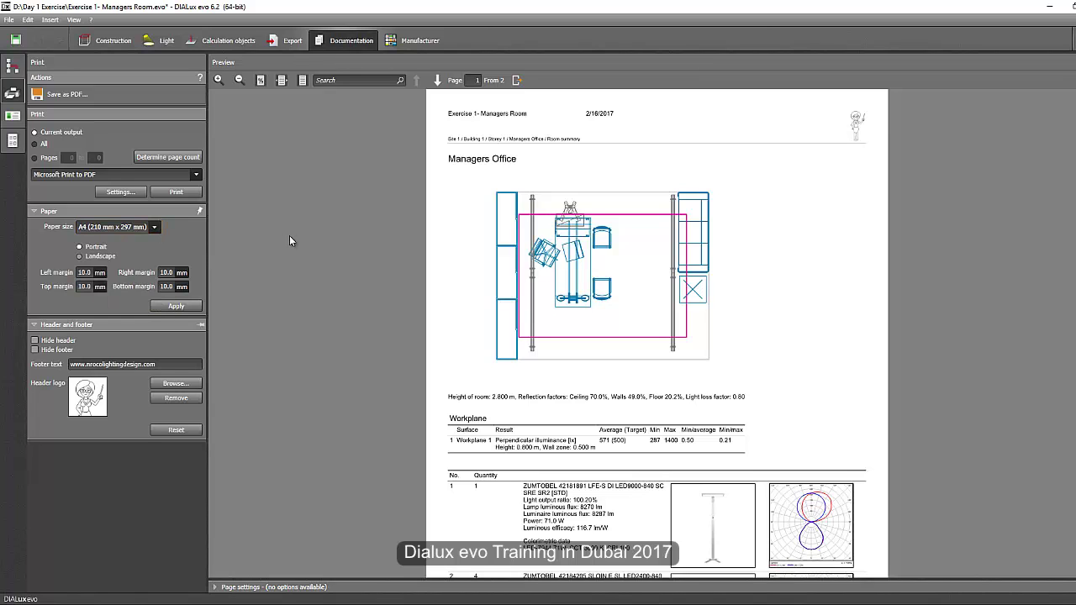
click(154, 227)
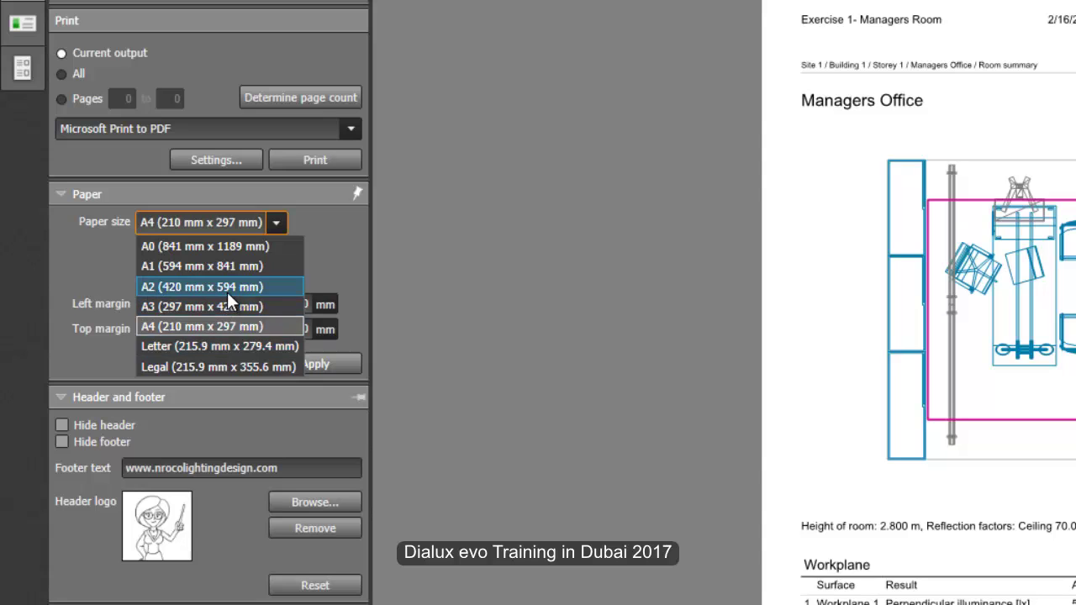
click(227, 290)
click(275, 222)
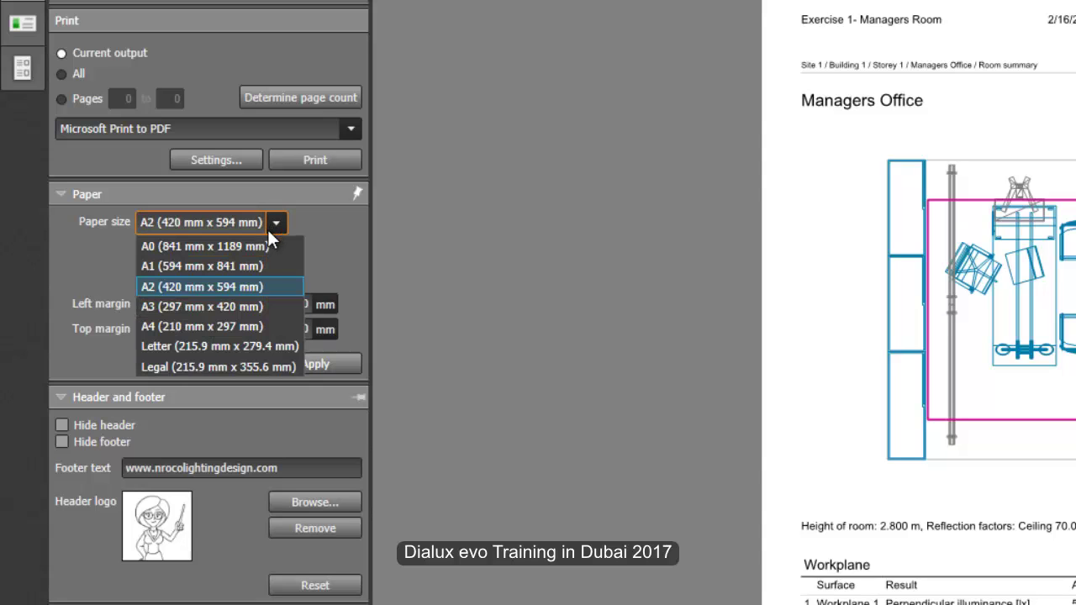
click(240, 328)
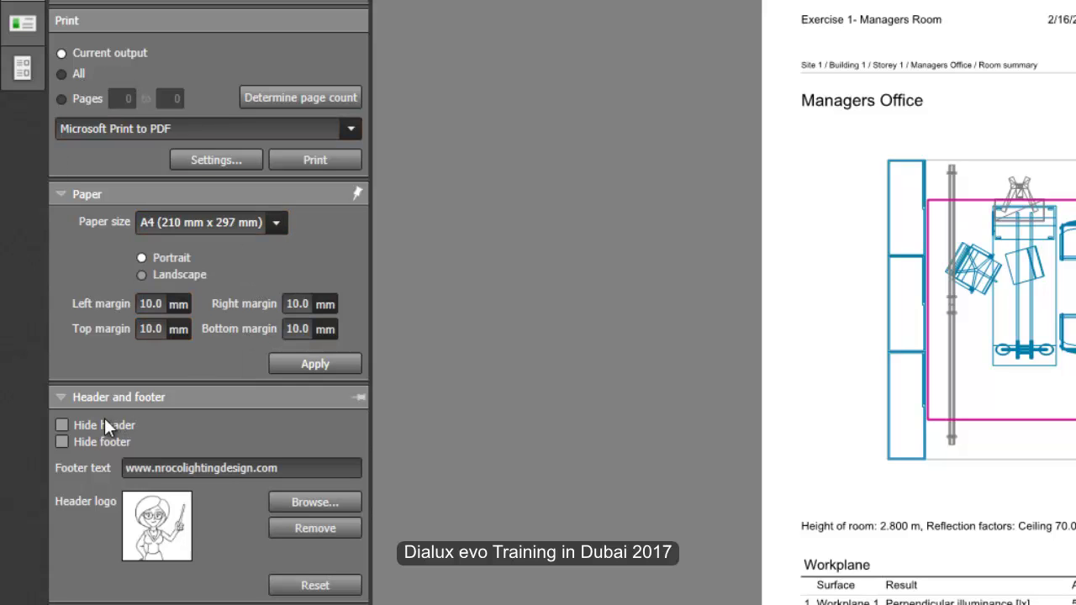
Step: Try landscape, keep the pages portrait, and preview the Luminaire layout plan page
click(144, 277)
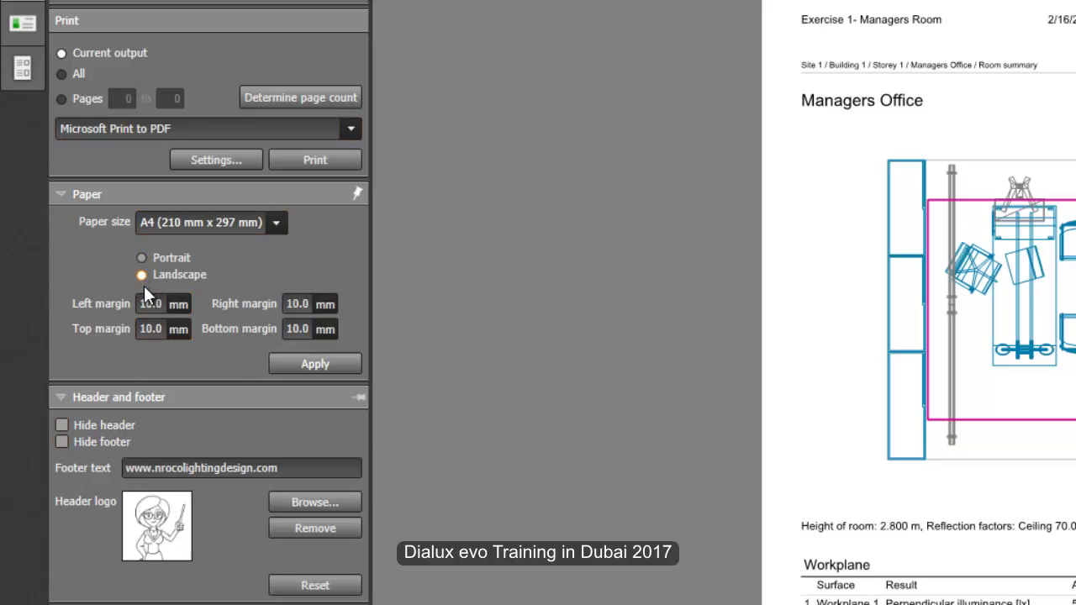
click(327, 368)
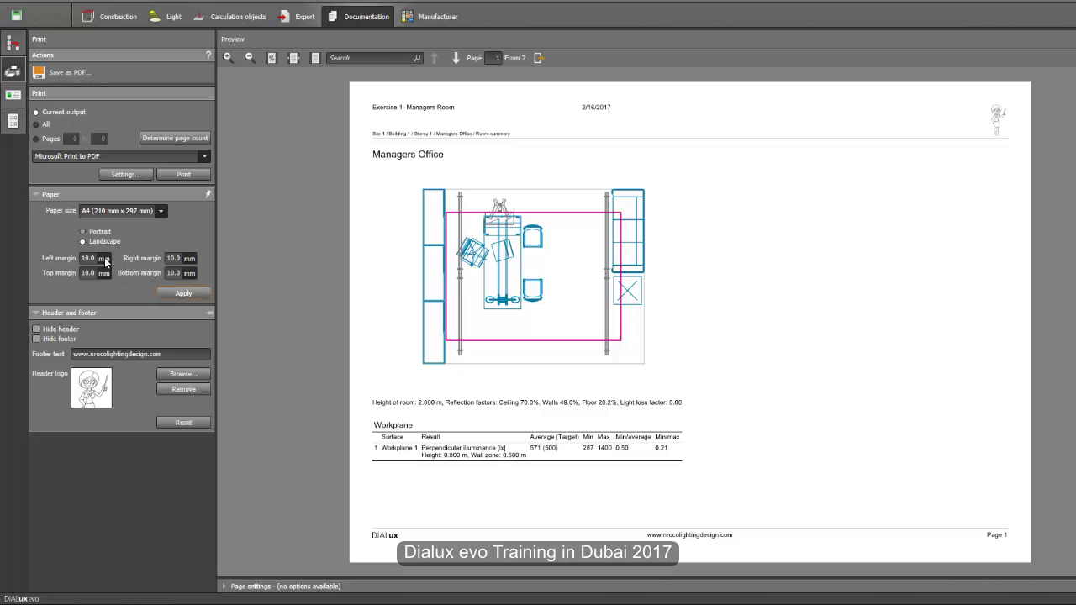
click(83, 231)
click(173, 293)
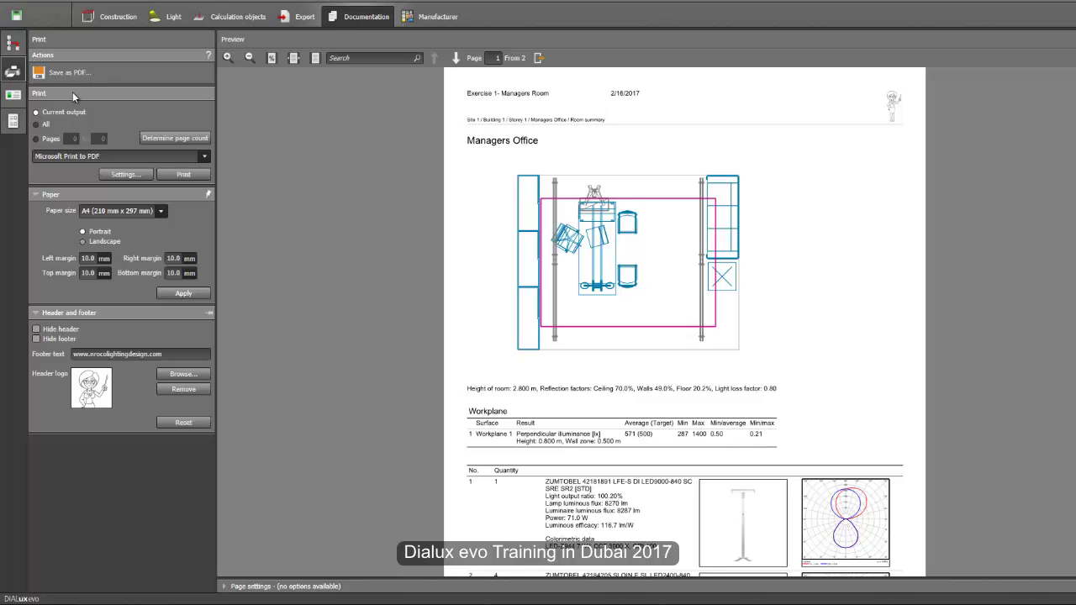
click(12, 42)
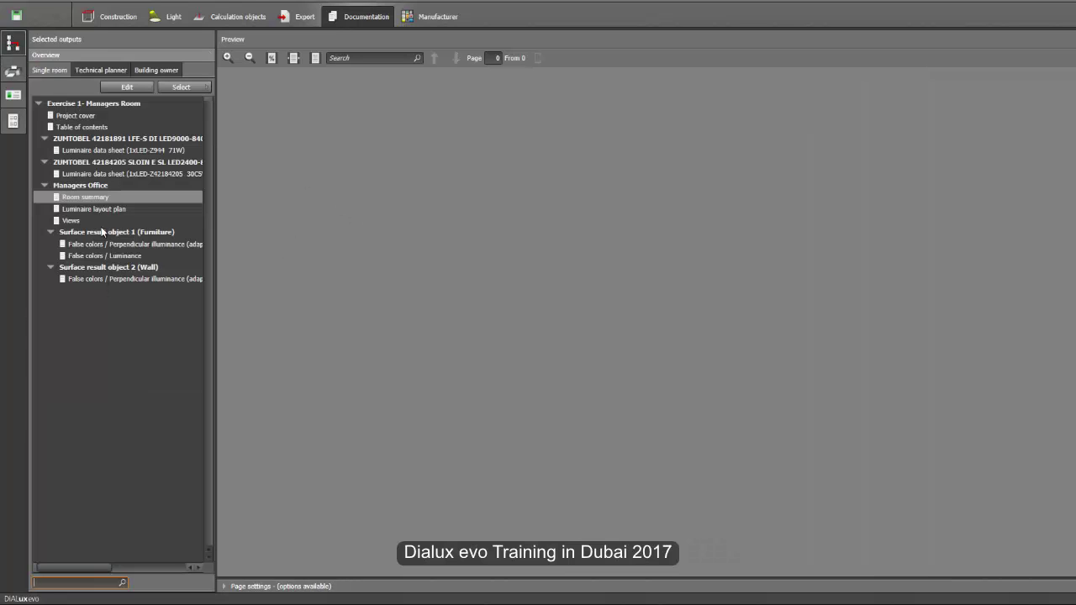
click(75, 210)
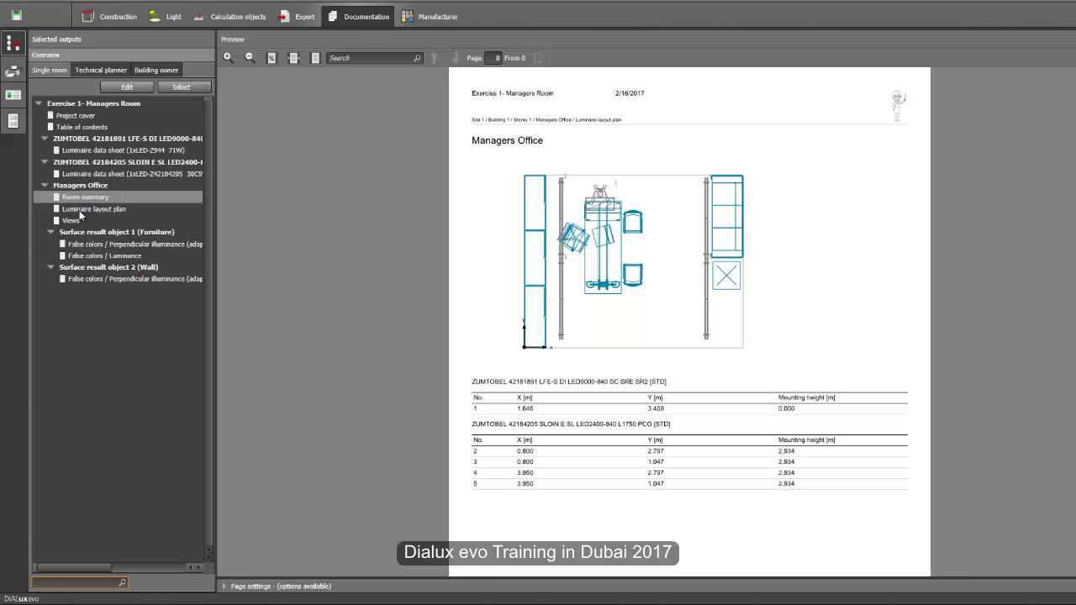
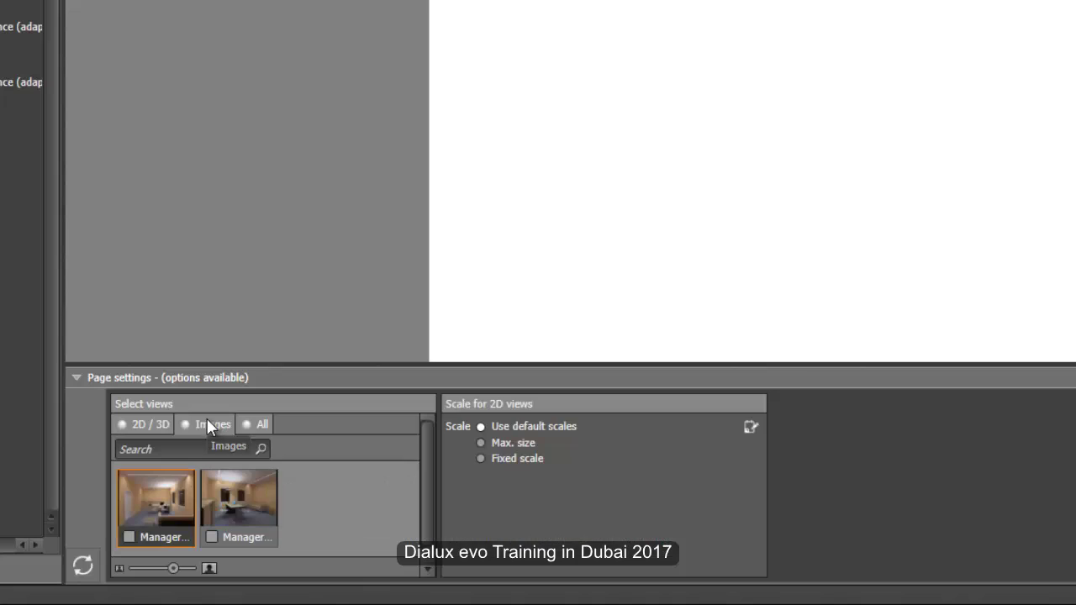
Step: Add both Managers Office renderings to the report's Views, refresh, and preview page 8
click(127, 536)
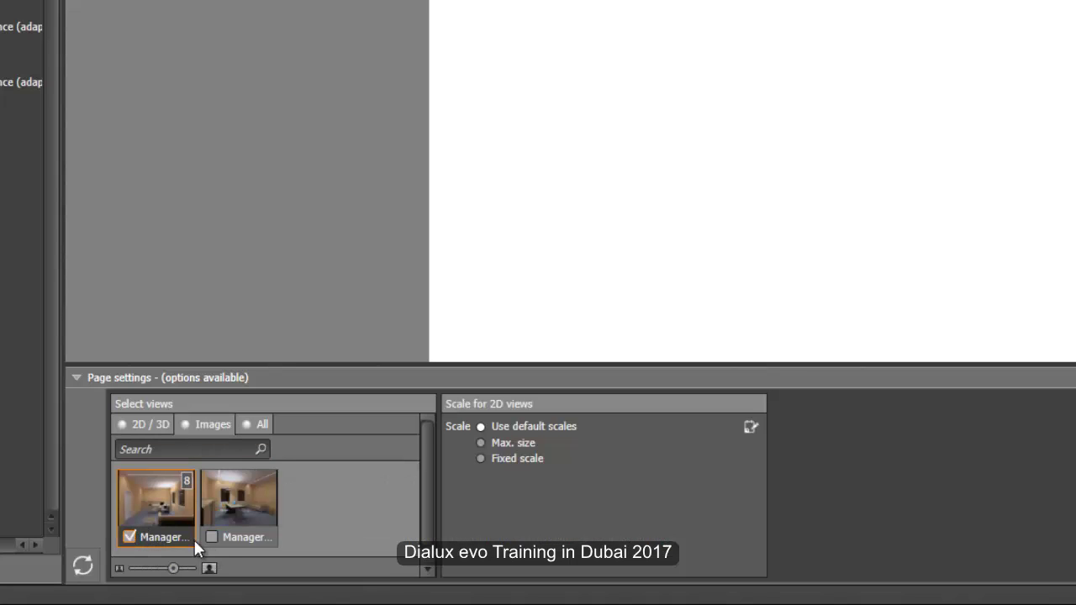
click(212, 536)
click(81, 578)
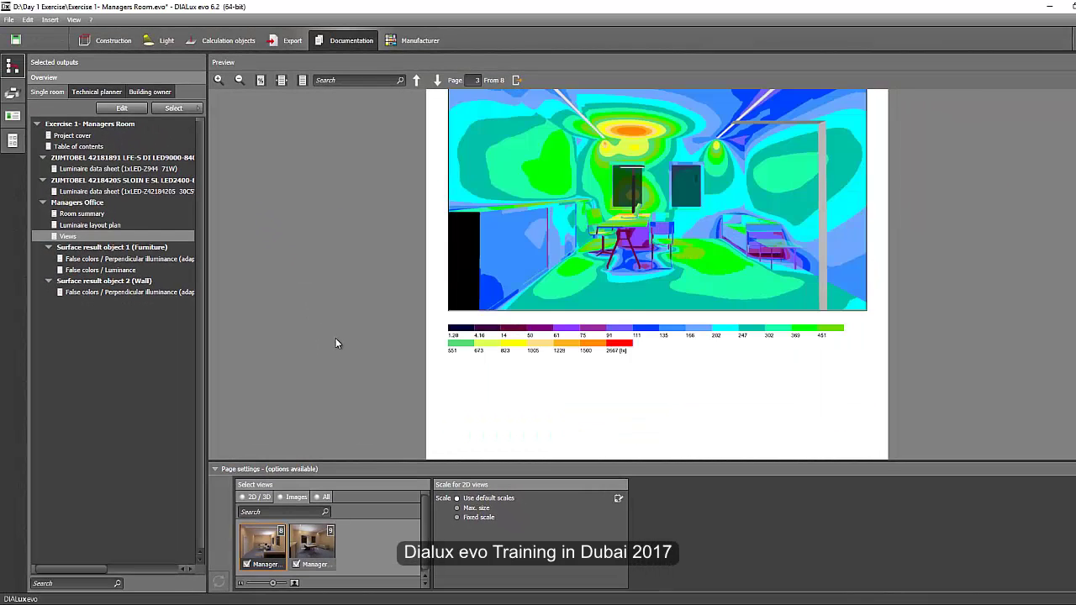
scroll(349, 333, down, 3)
scroll(348, 335, down, 5)
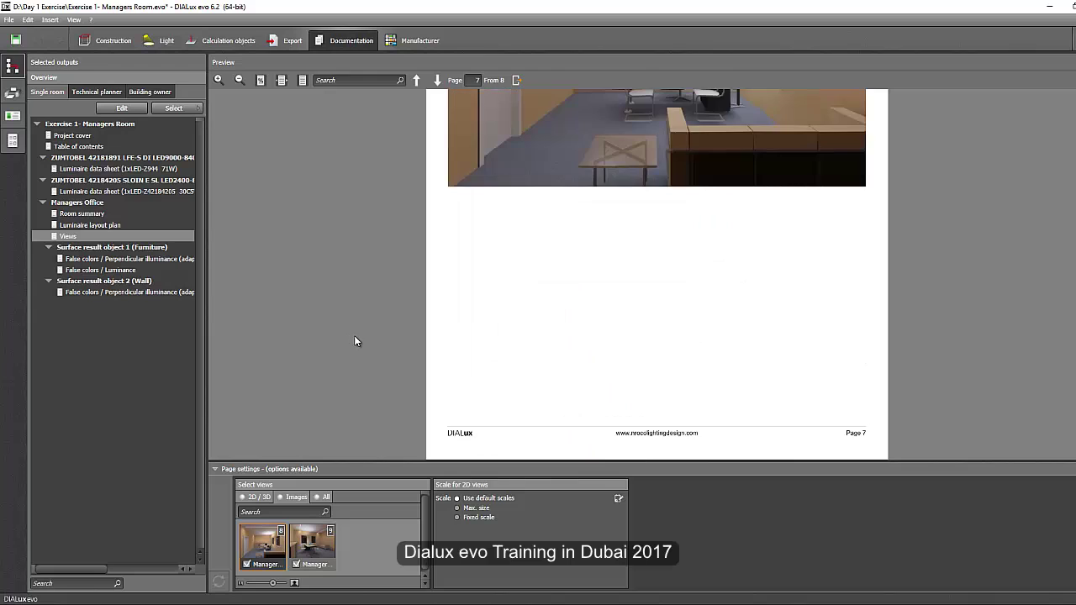
scroll(358, 334, up, 3)
scroll(358, 334, down, 3)
scroll(353, 348, down, 3)
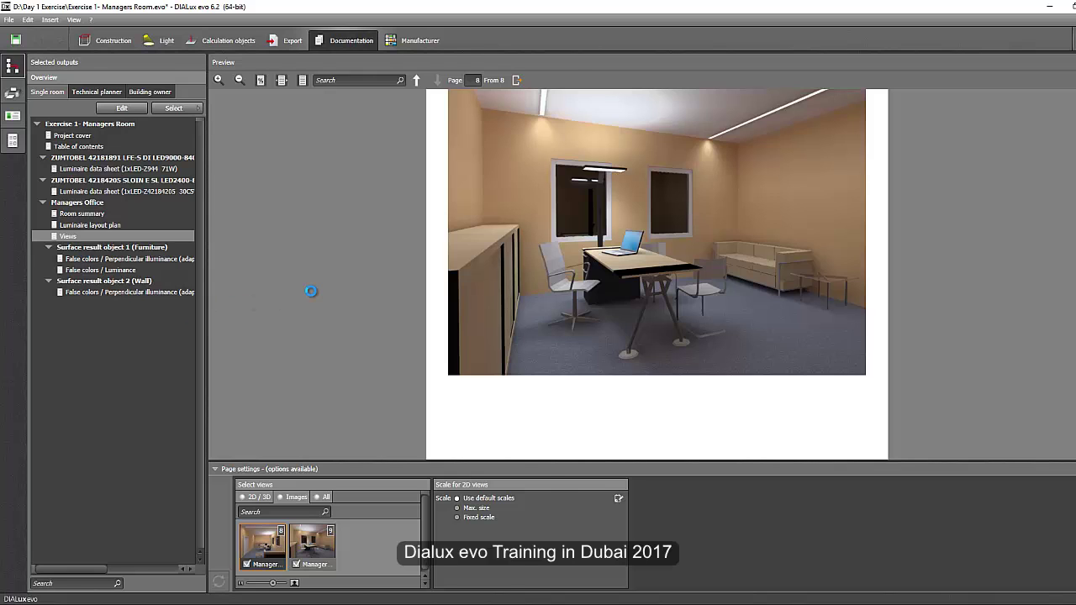
scroll(309, 305, down, 5)
Step: Preview the wall and furniture false-colour pages, ending on furniture luminance (mean 98.6 cd/m²)
scroll(304, 316, up, 5)
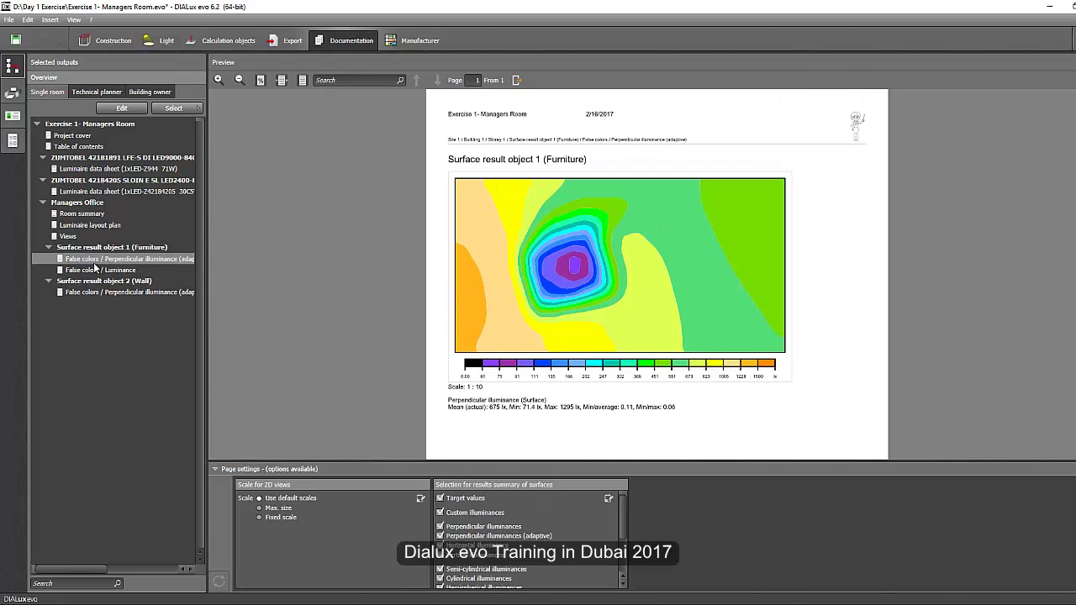
key(Down)
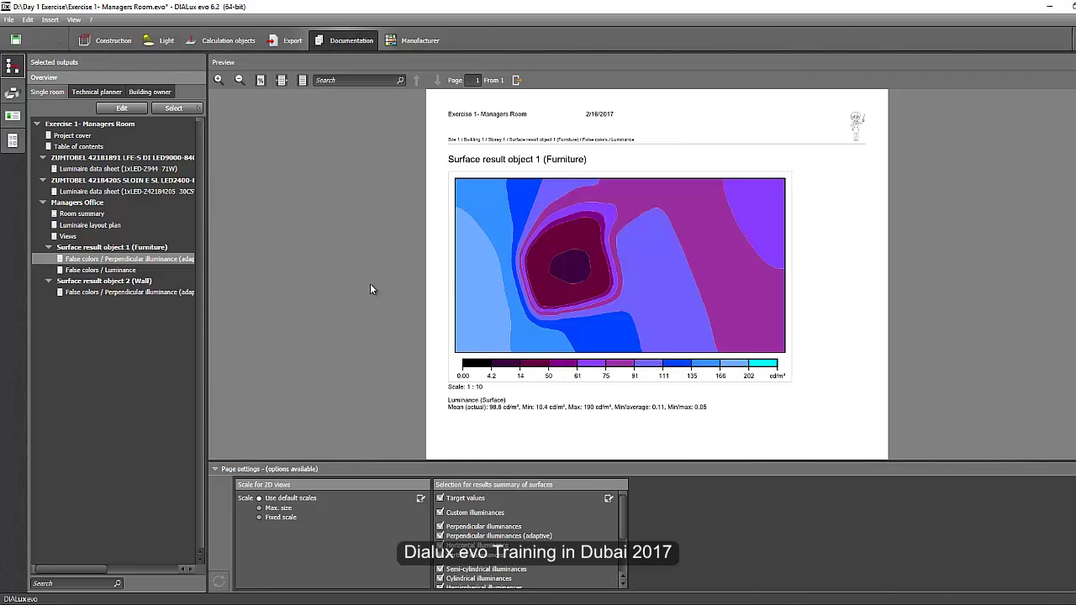
scroll(370, 284, down, 3)
click(84, 292)
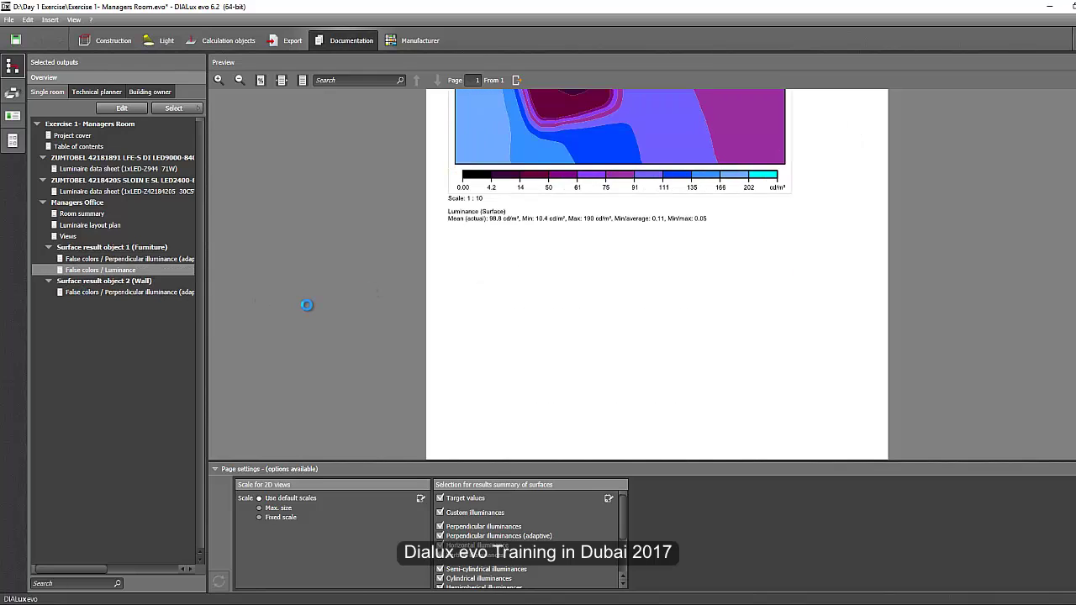
click(93, 260)
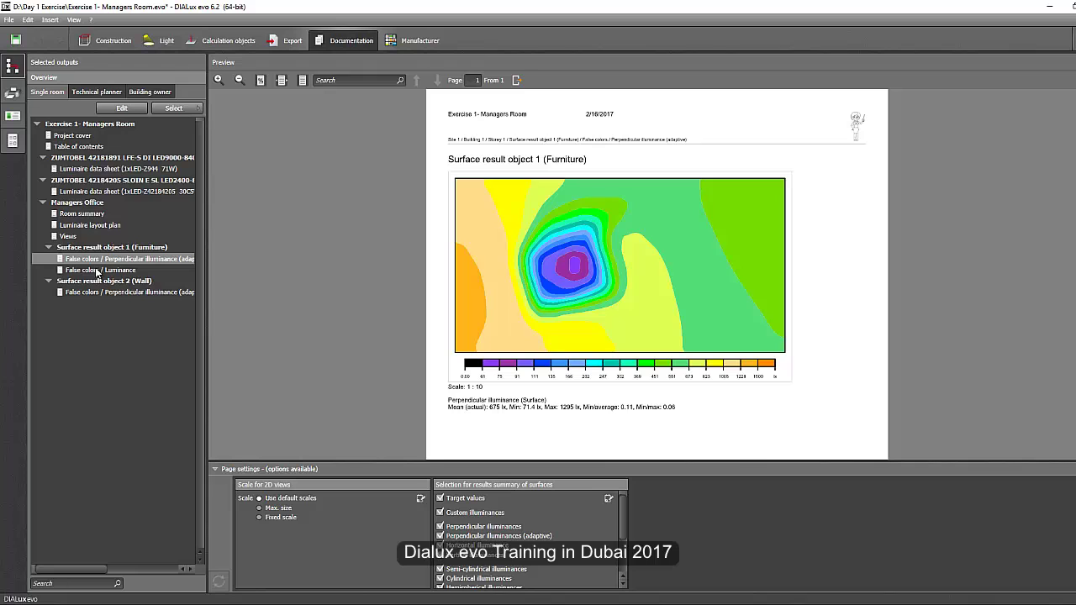
click(90, 271)
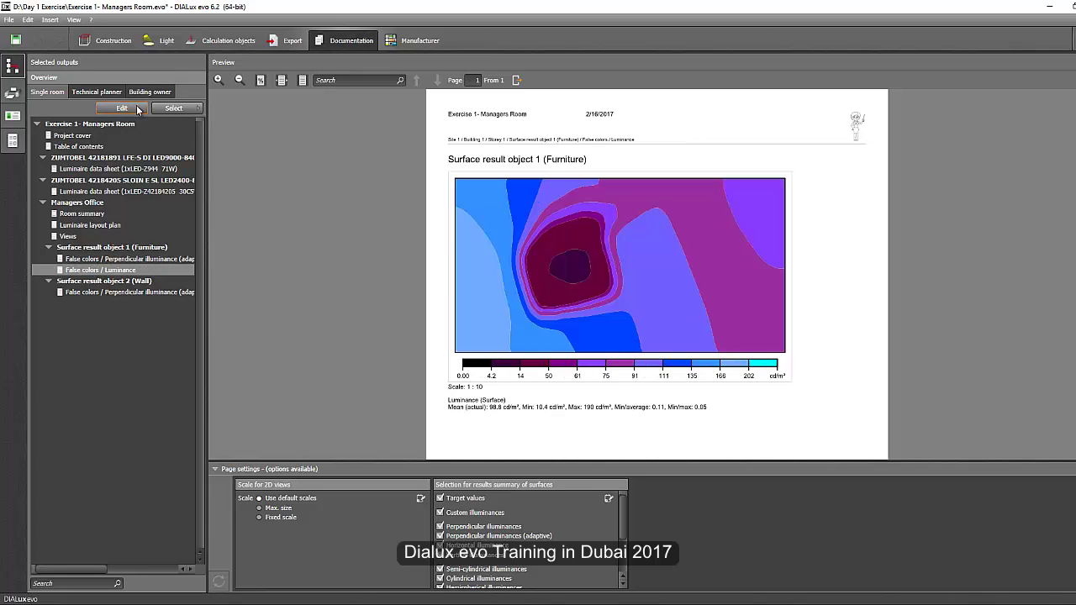
Step: Drop the Furniture and Wall false-colour outputs and add Workplane 1 false-colour perpendicular illuminance
drag(200, 318, 215, 438)
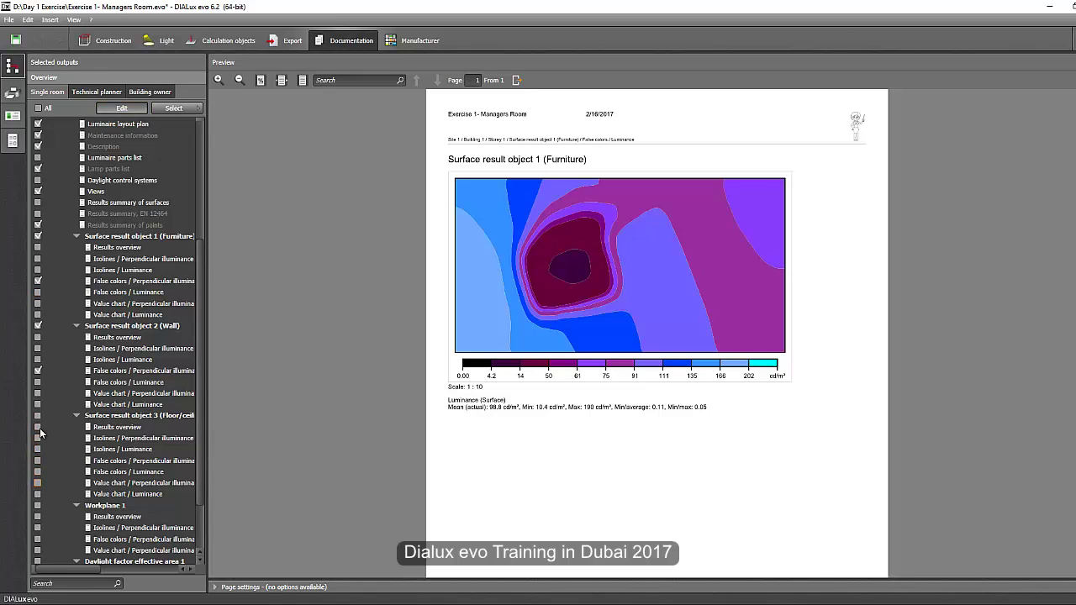
click(37, 371)
scroll(122, 476, down, 2)
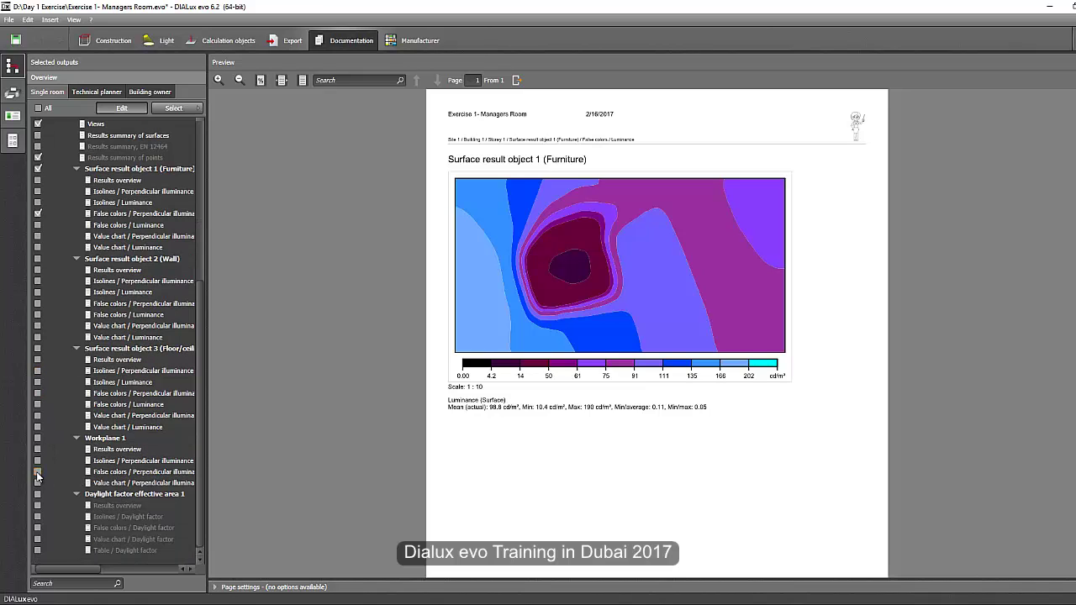
click(637, 276)
click(37, 472)
Step: Preview the Workplane 1 false-colour, room summary and luminaire layout pages, then close the checklist
scroll(63, 337, up, 3)
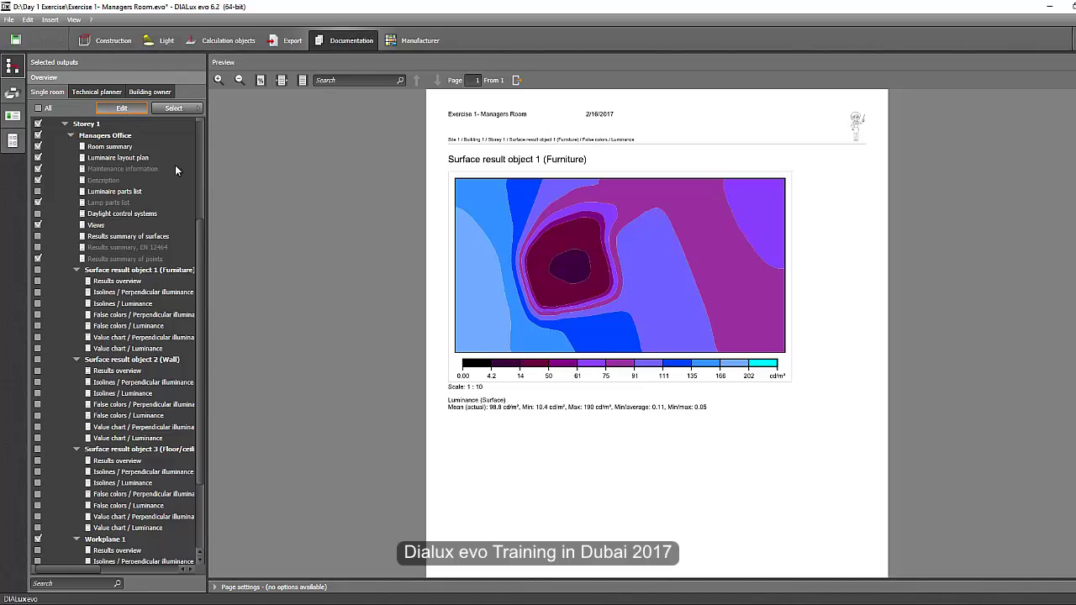
click(141, 261)
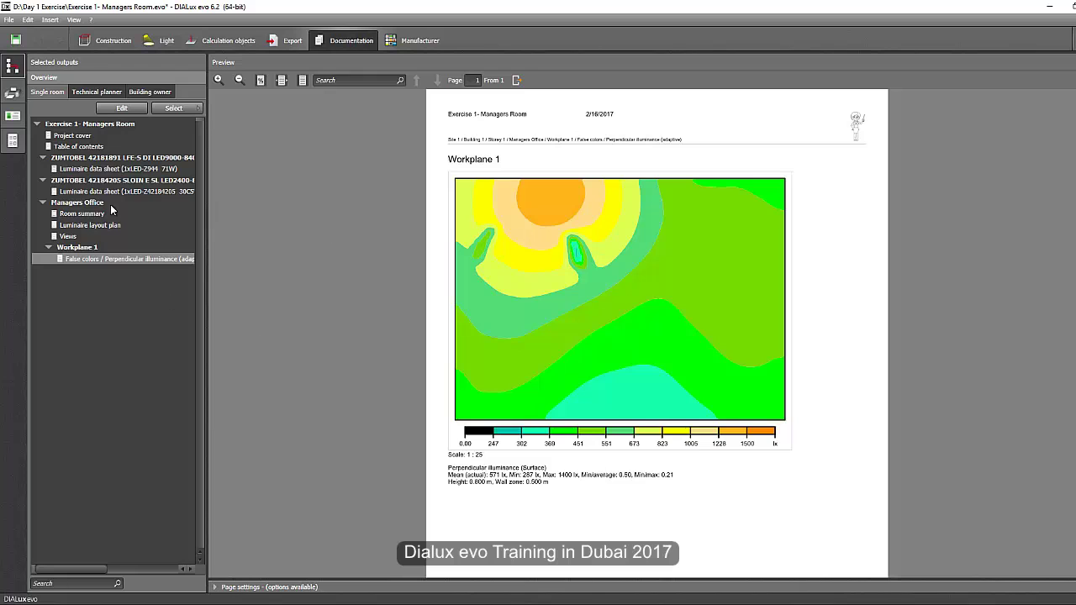
click(81, 214)
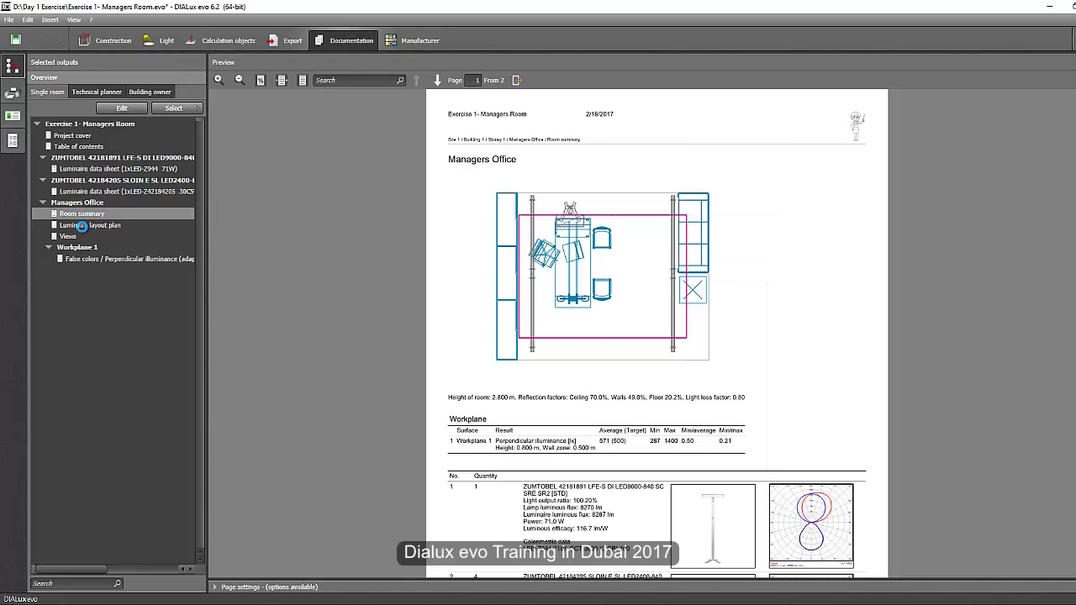
click(83, 225)
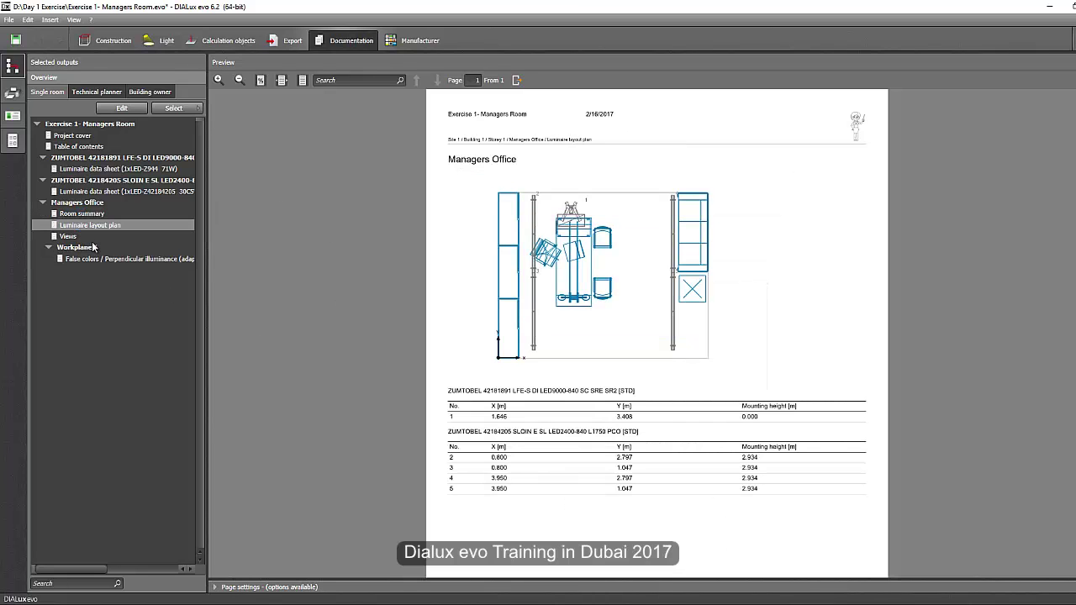
click(124, 108)
click(120, 109)
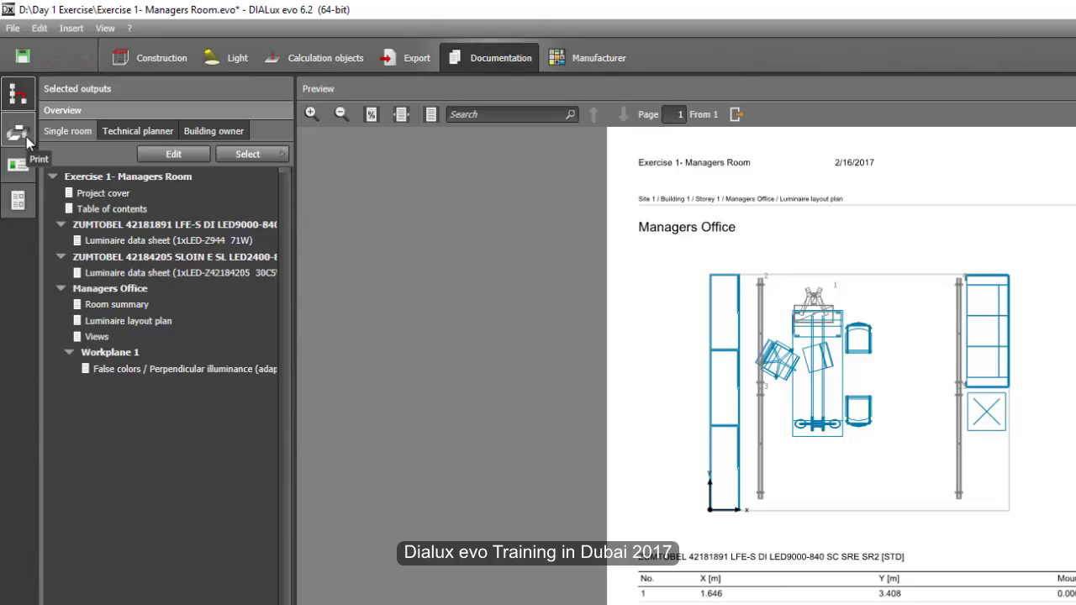
Step: Open the print options and scroll the 16-page A4 report preview to the page 8 rendering
click(11, 93)
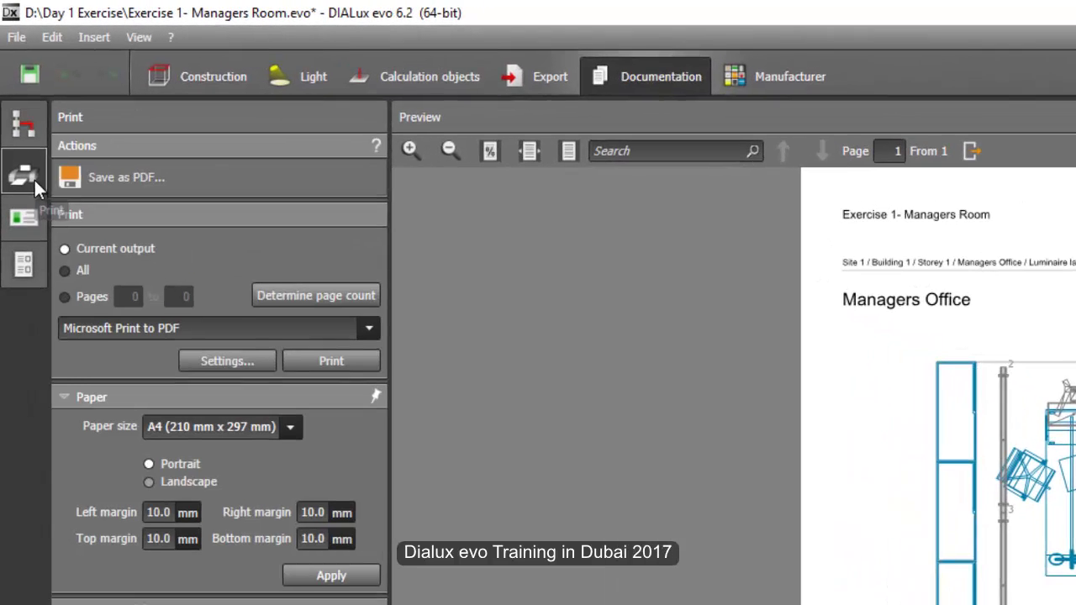
click(291, 302)
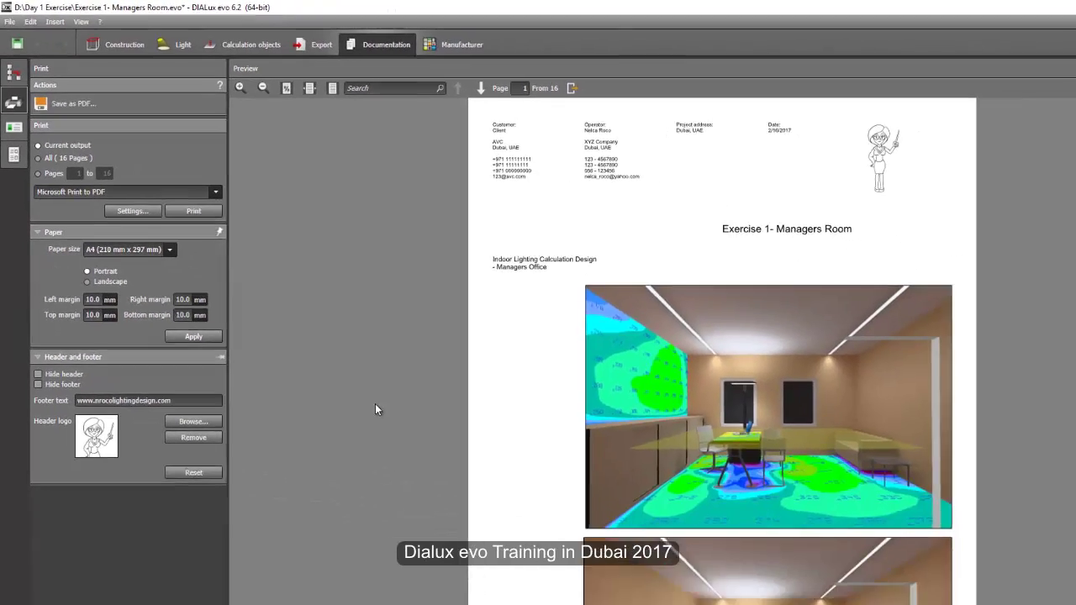
scroll(375, 409, down, 10)
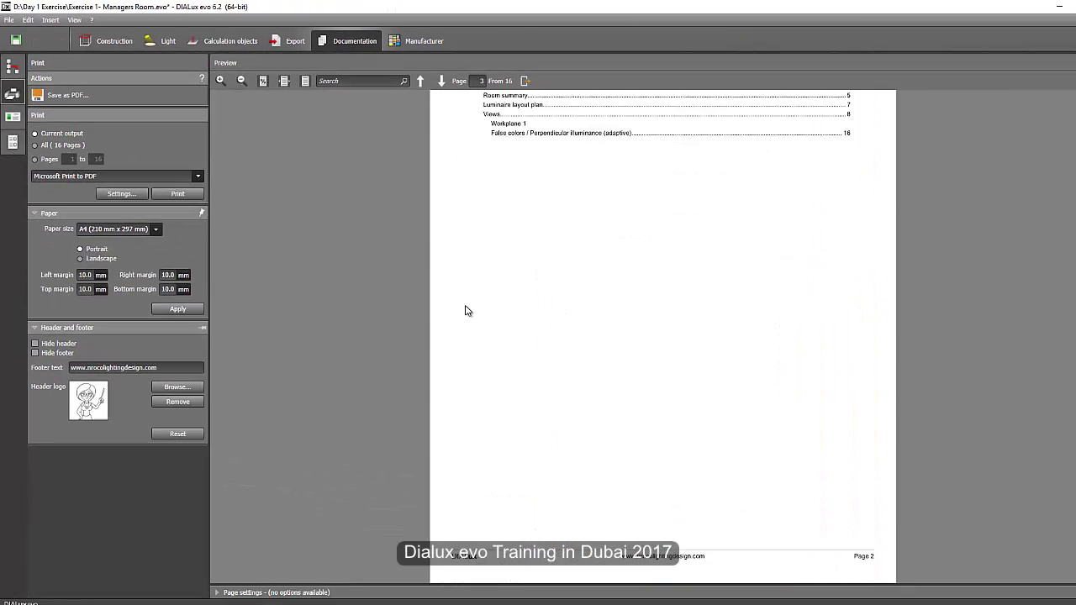
scroll(465, 315, up, 3)
scroll(475, 247, down, 6)
scroll(520, 286, up, 6)
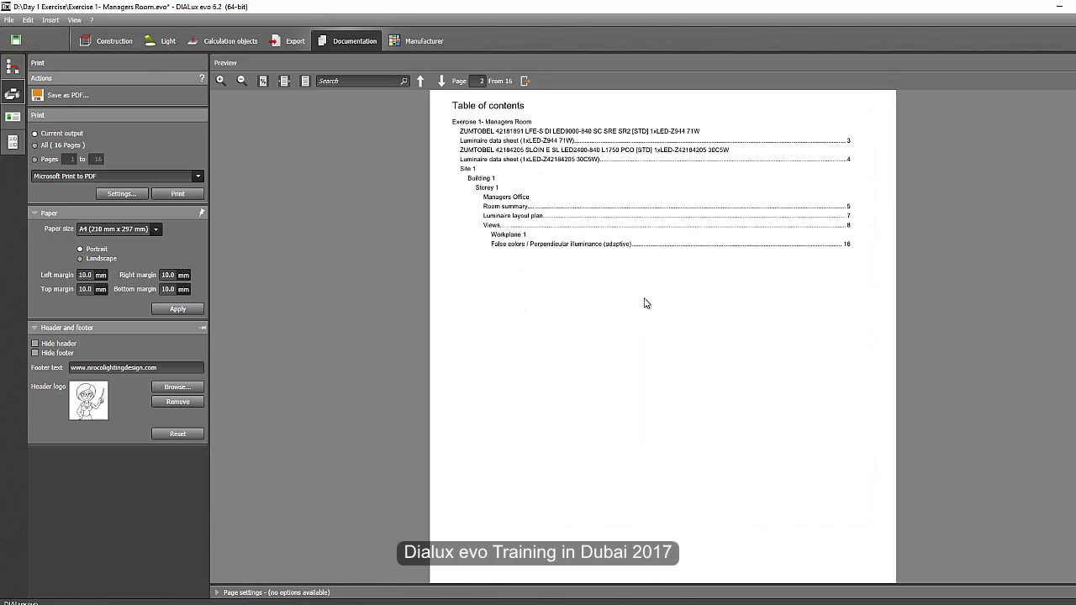
scroll(788, 396, down, 10)
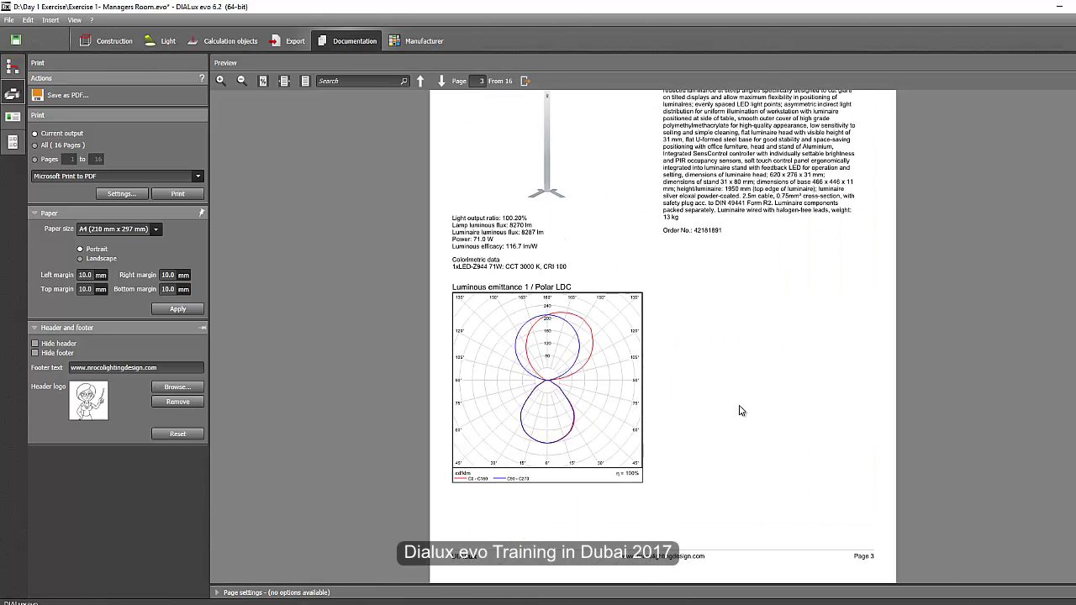
scroll(740, 412, down, 10)
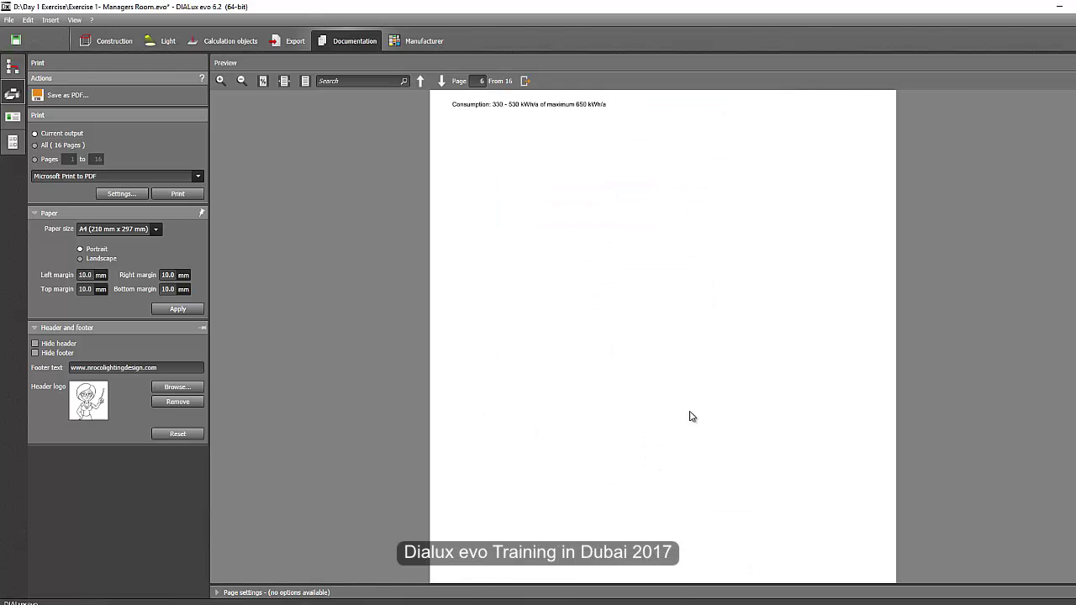
scroll(471, 373, down, 10)
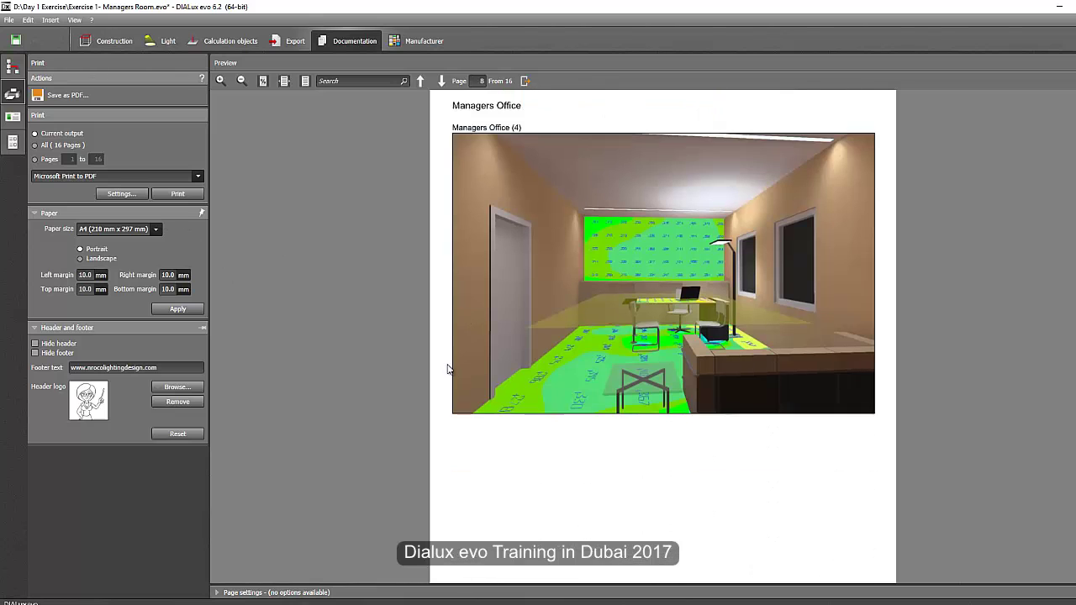
Step: Export the report as 'Managers Office Lighting Design Calculations' PDF in DATA1 (D:) > Day 1 Exercise
click(76, 97)
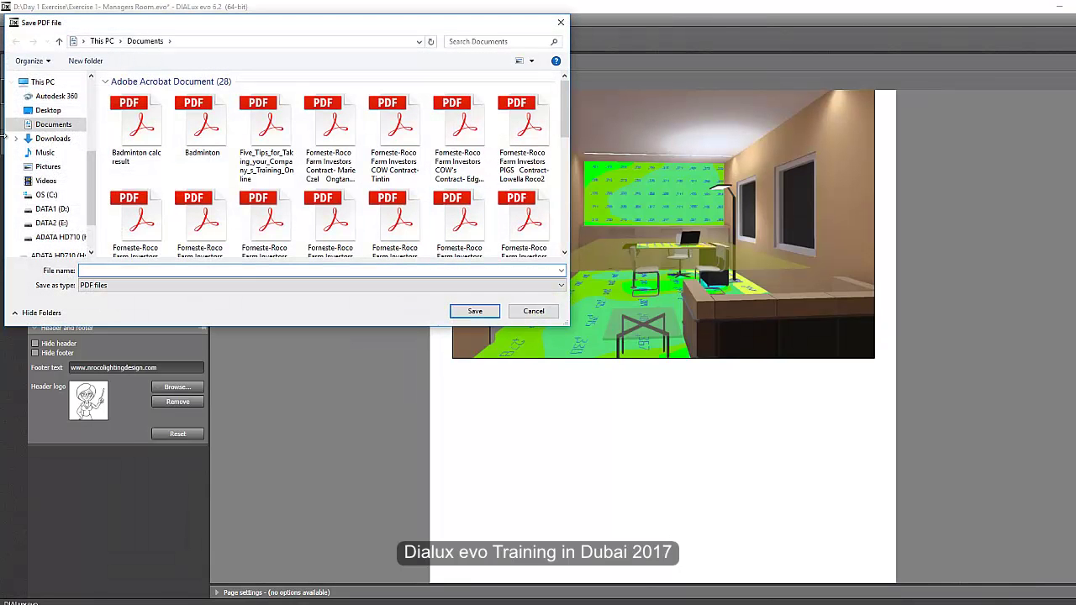
click(76, 208)
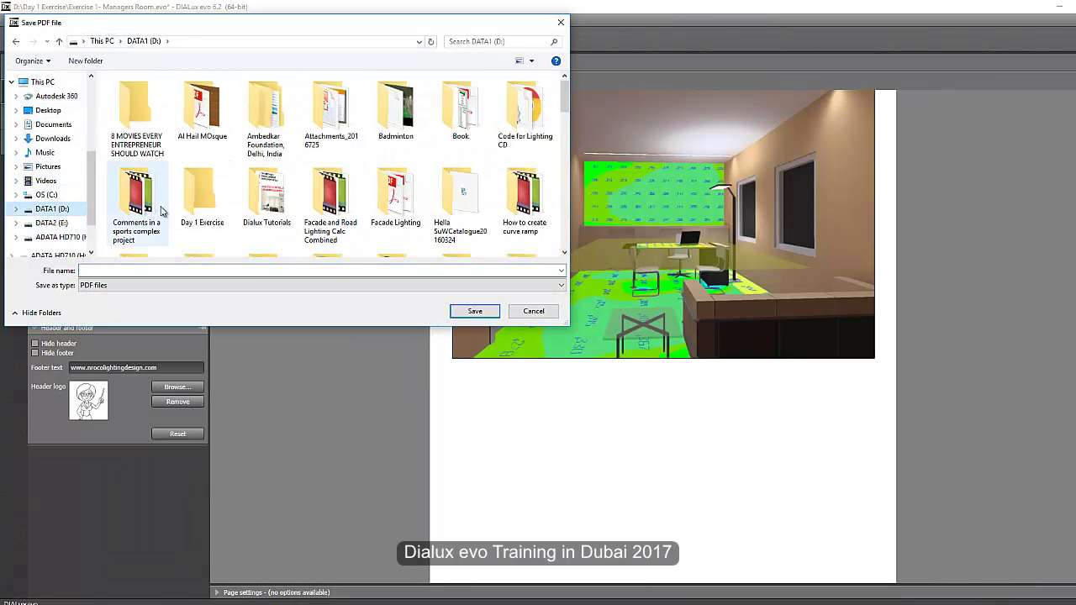
click(221, 210)
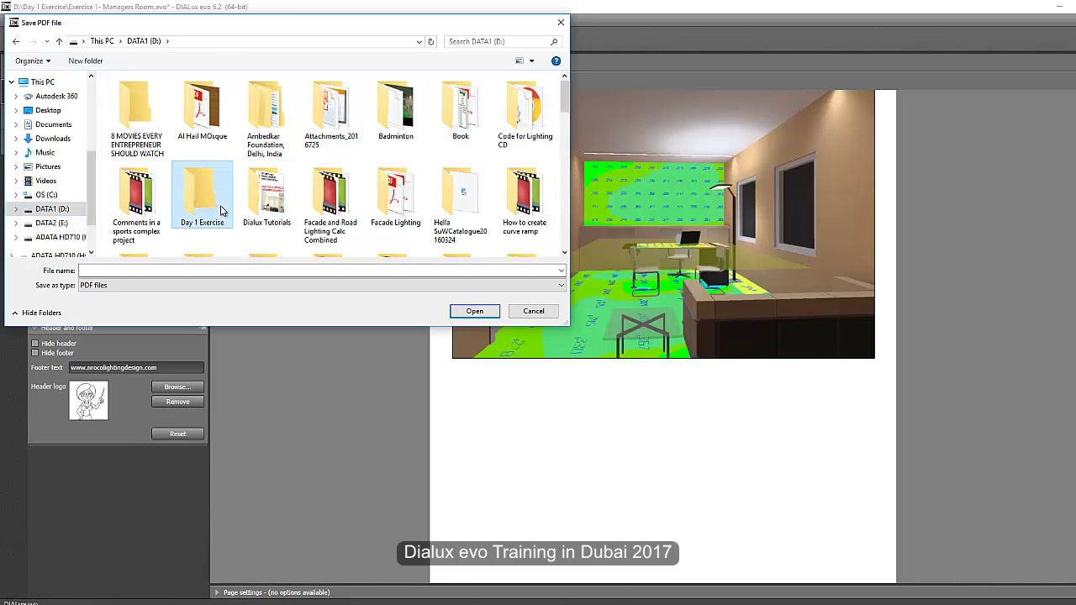
double_click(221, 210)
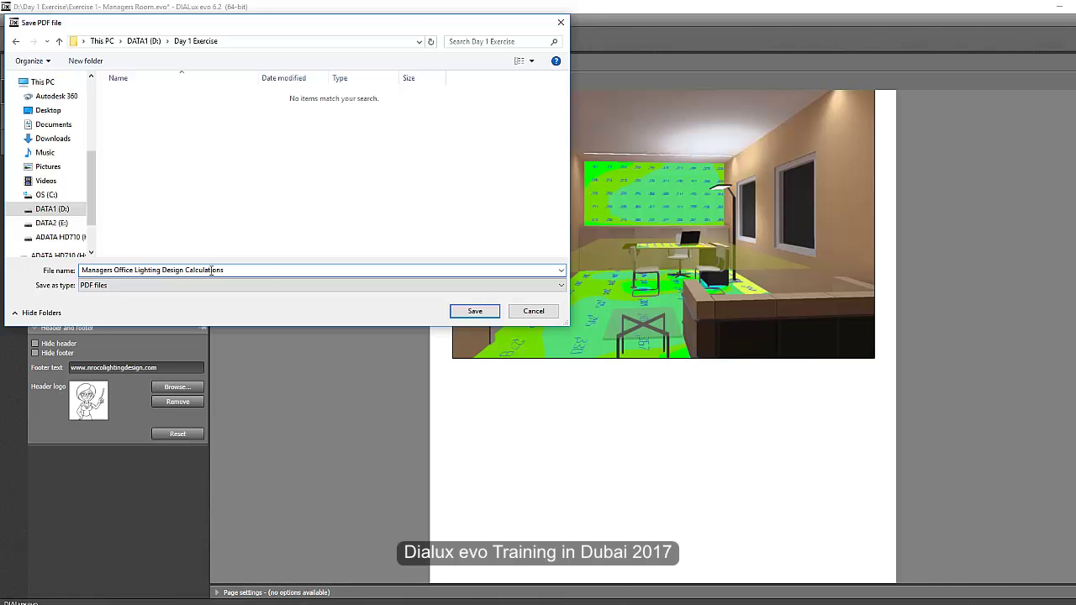
click(473, 311)
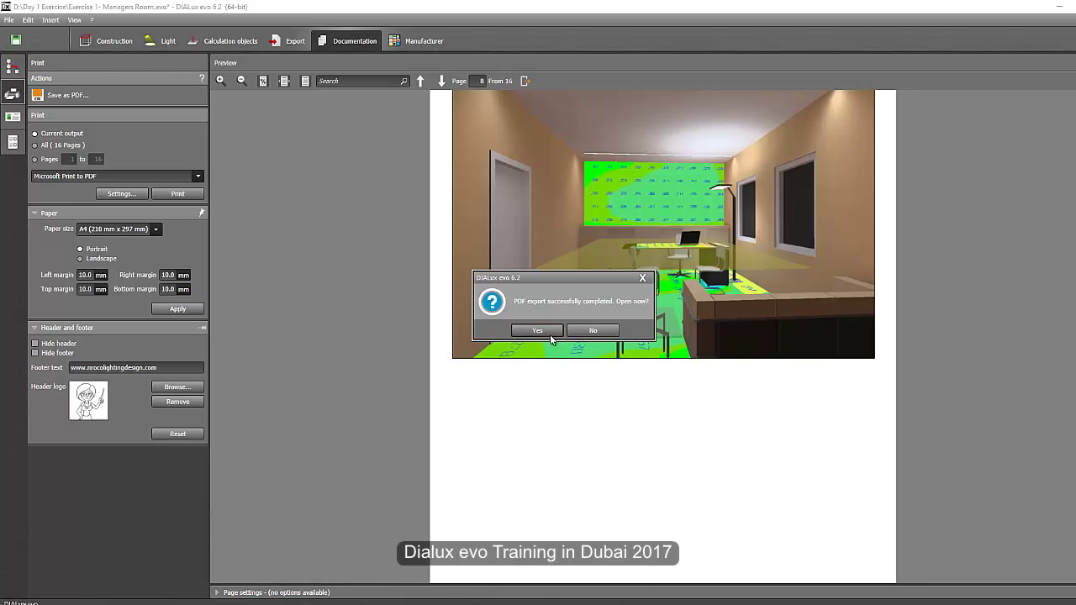
Step: Open the exported PDF in Acrobat Reader and switch to Two Page View
click(538, 333)
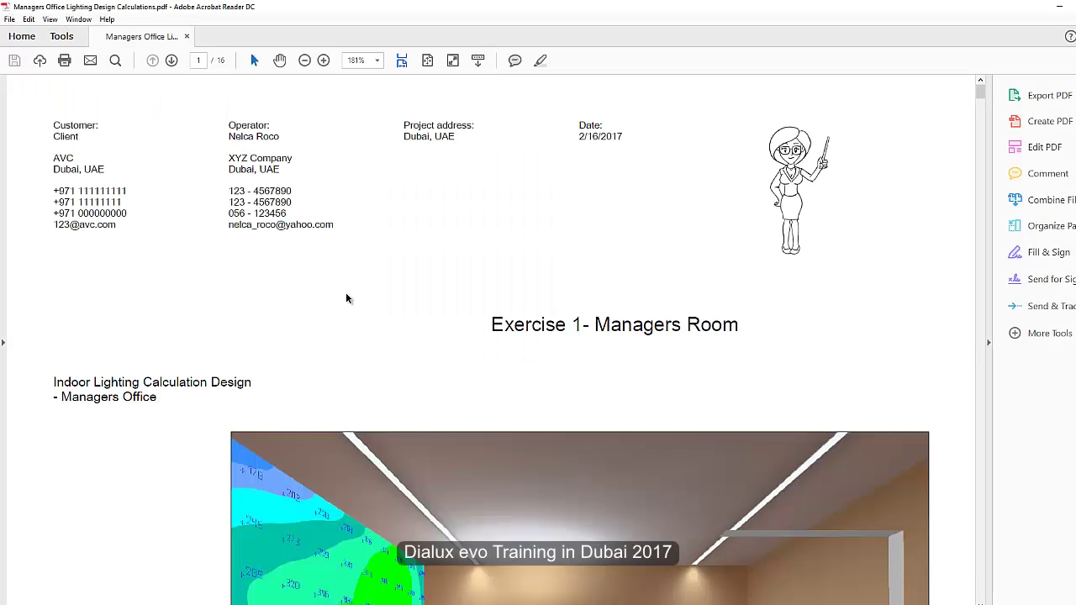
scroll(346, 299, down, 5)
click(50, 18)
mouse_move(164, 86)
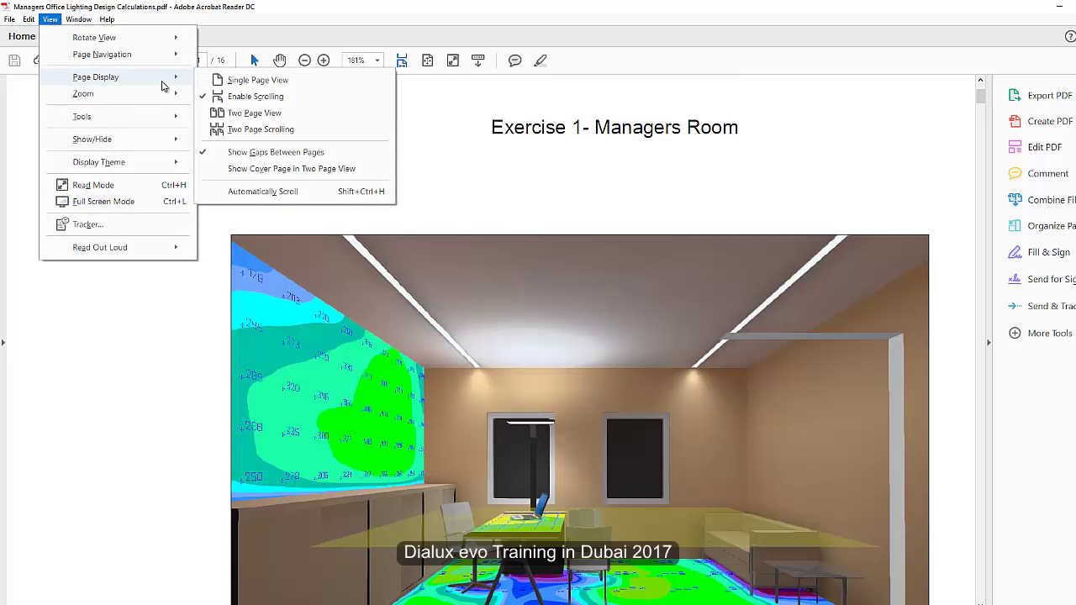
click(257, 113)
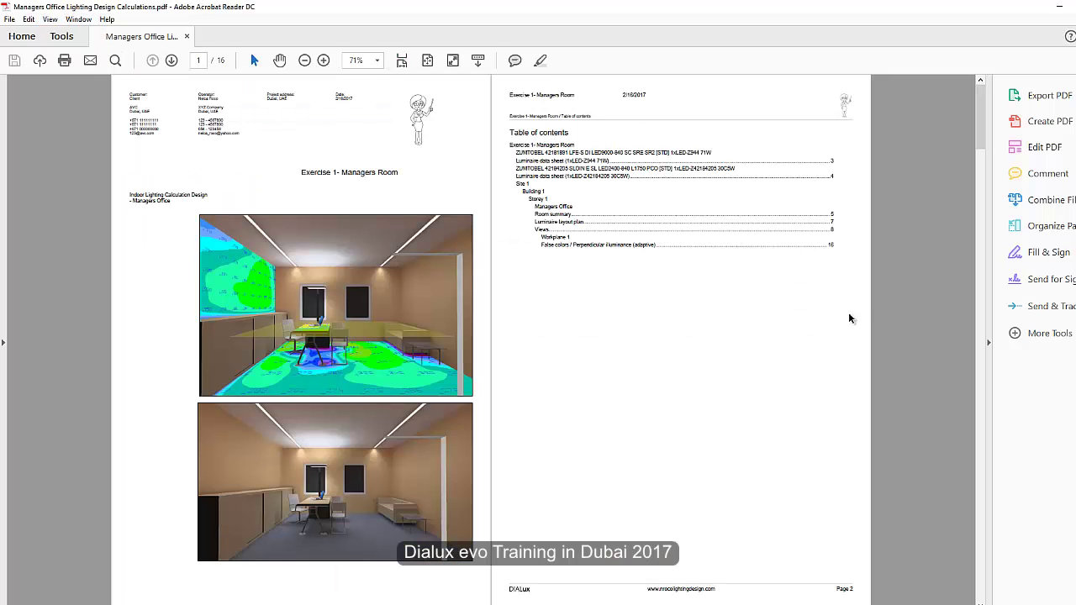
Step: Scroll through the 16-page PDF spreads, then return to DIALux evo
scroll(921, 266, down, 3)
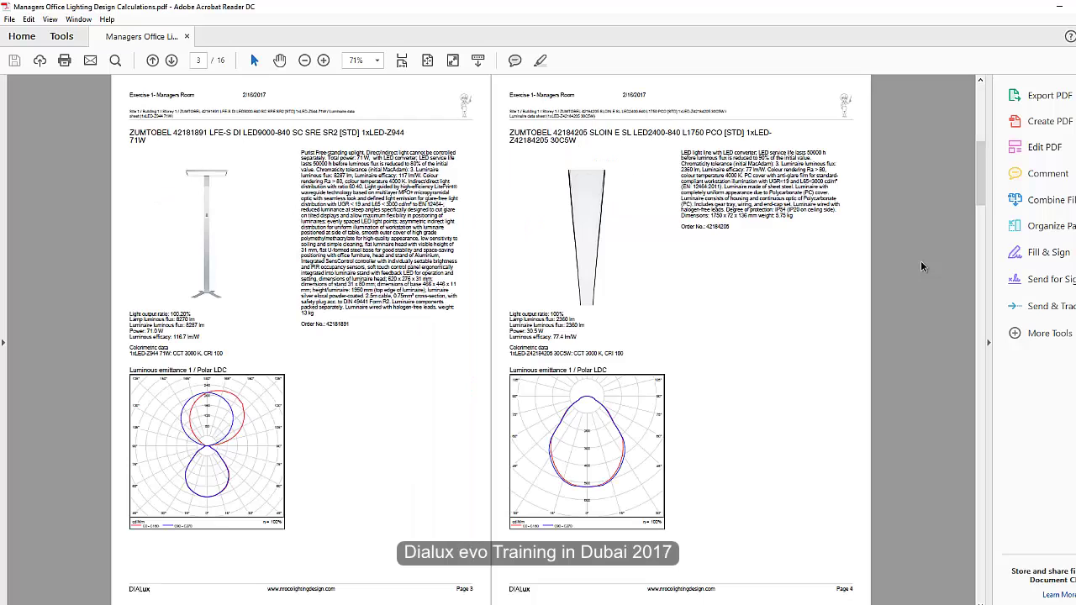
scroll(921, 267, down, 3)
scroll(921, 266, down, 3)
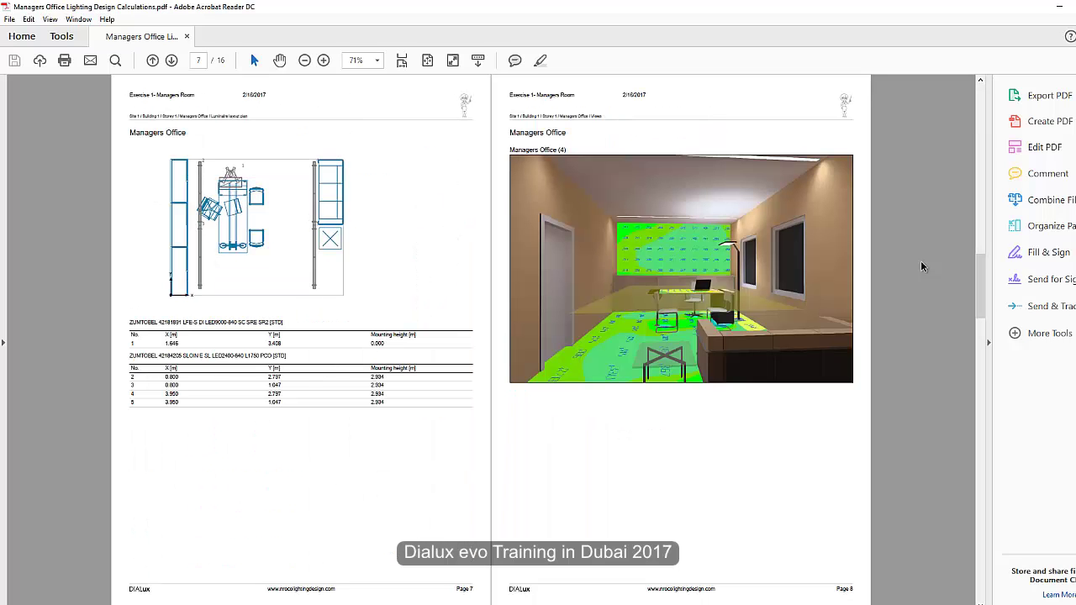
scroll(921, 265, down, 12)
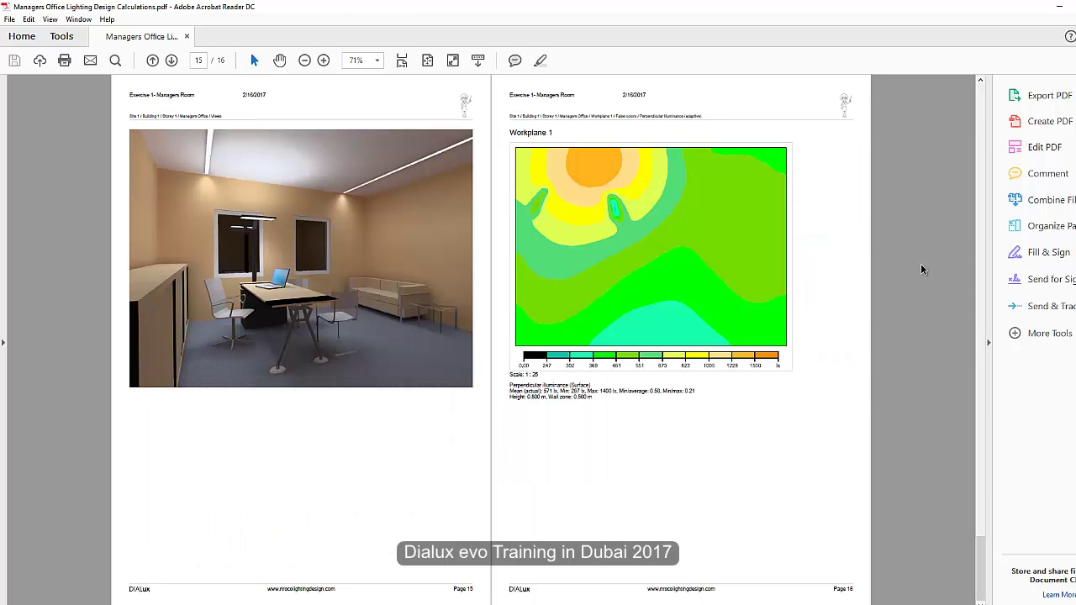
scroll(919, 271, up, 15)
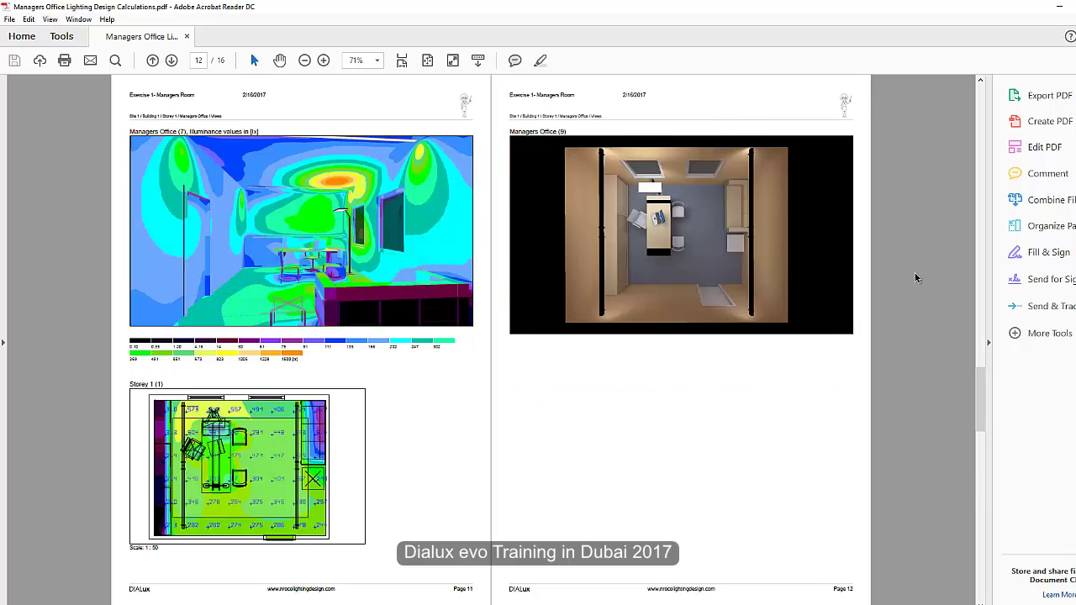
scroll(916, 278, up, 6)
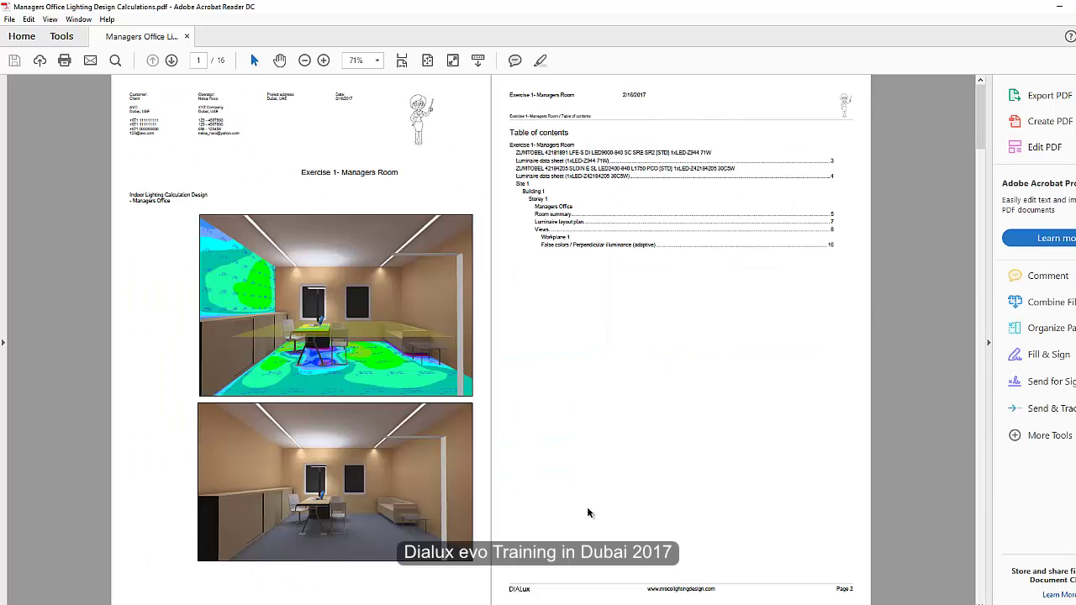
click(313, 551)
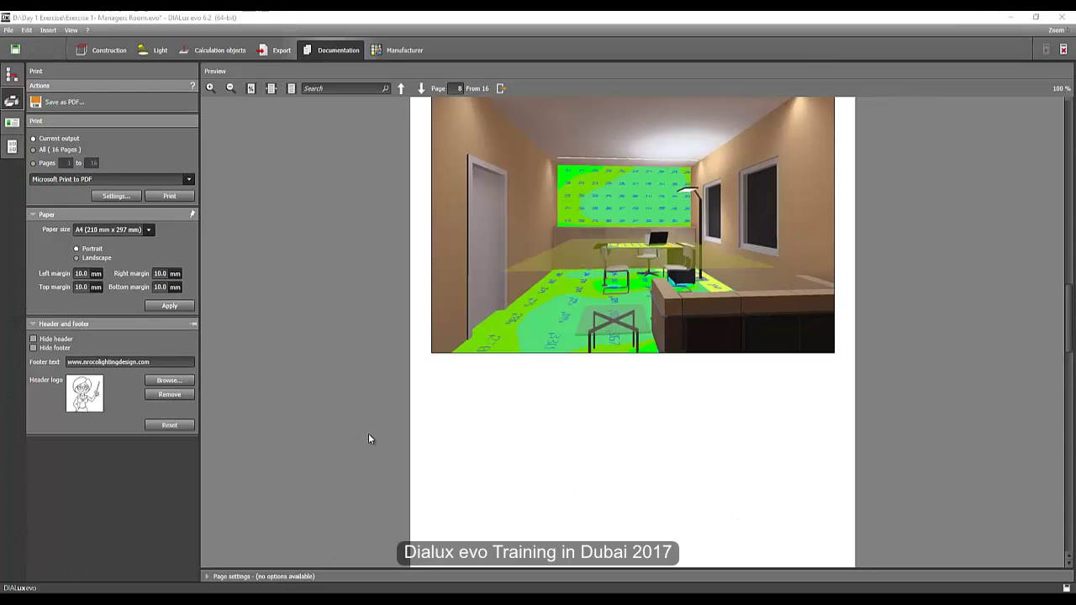
Step: Return to the Construction view and orbit the Managers Office to look down the room
click(114, 50)
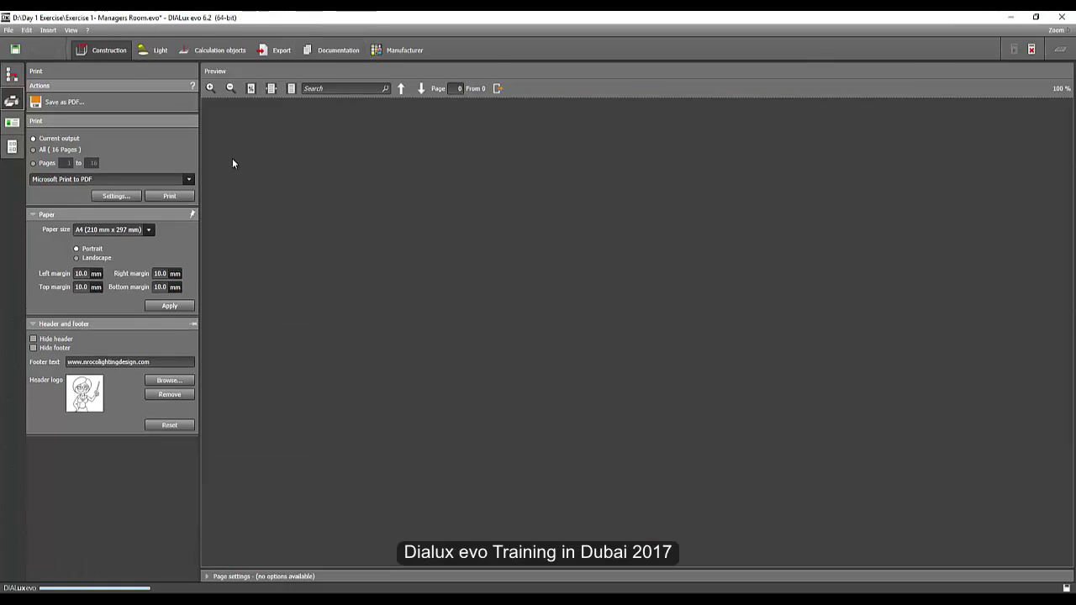
drag(300, 245, 487, 412)
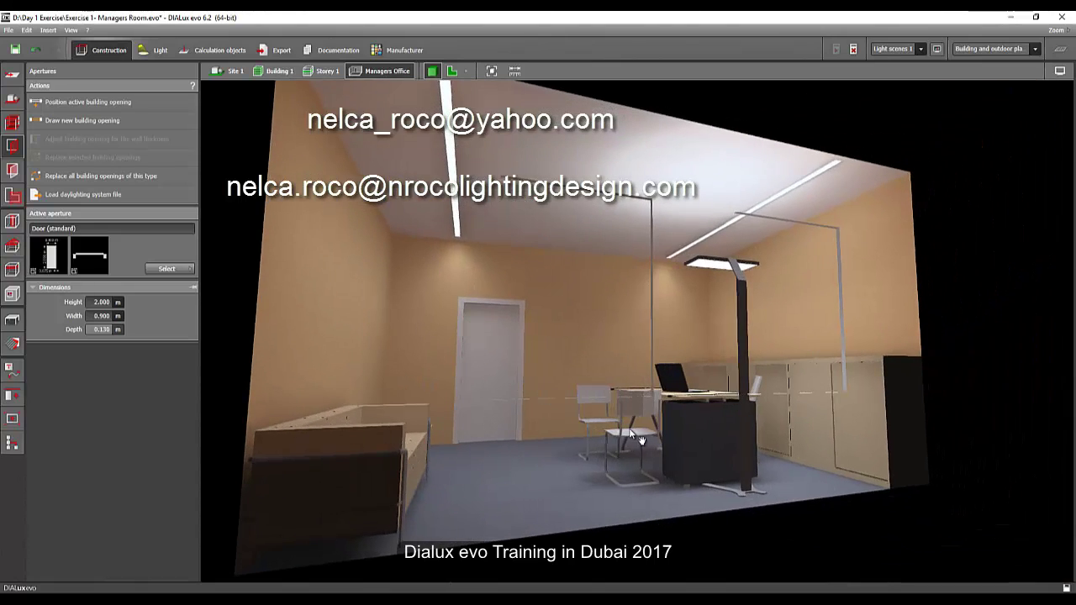
drag(640, 440, 584, 437)
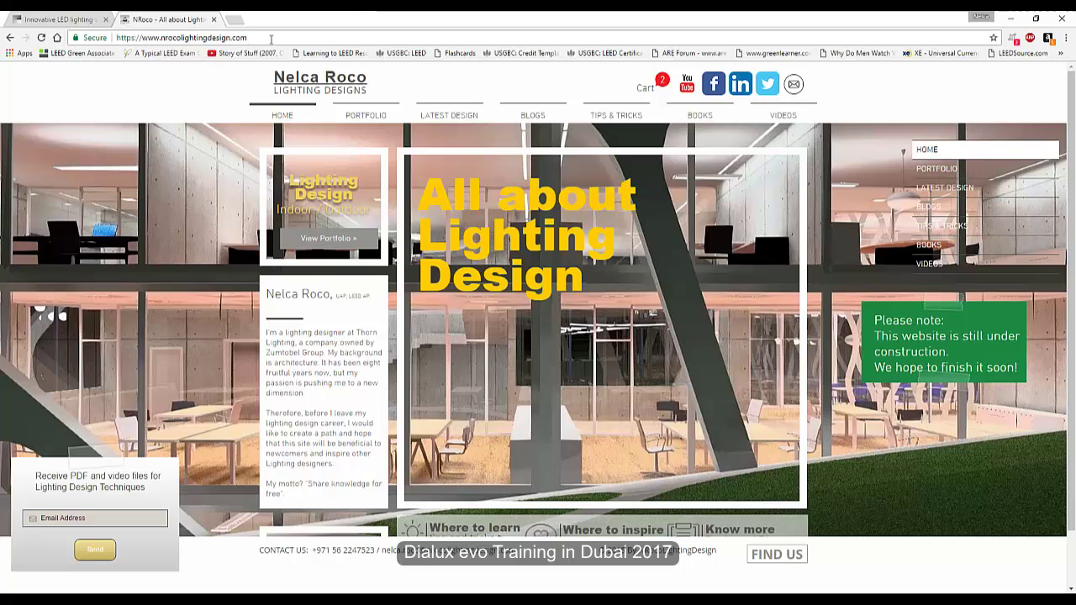
Step: Leave the lighting website for DIALux evo and orbit the office to a frontal view
click(271, 39)
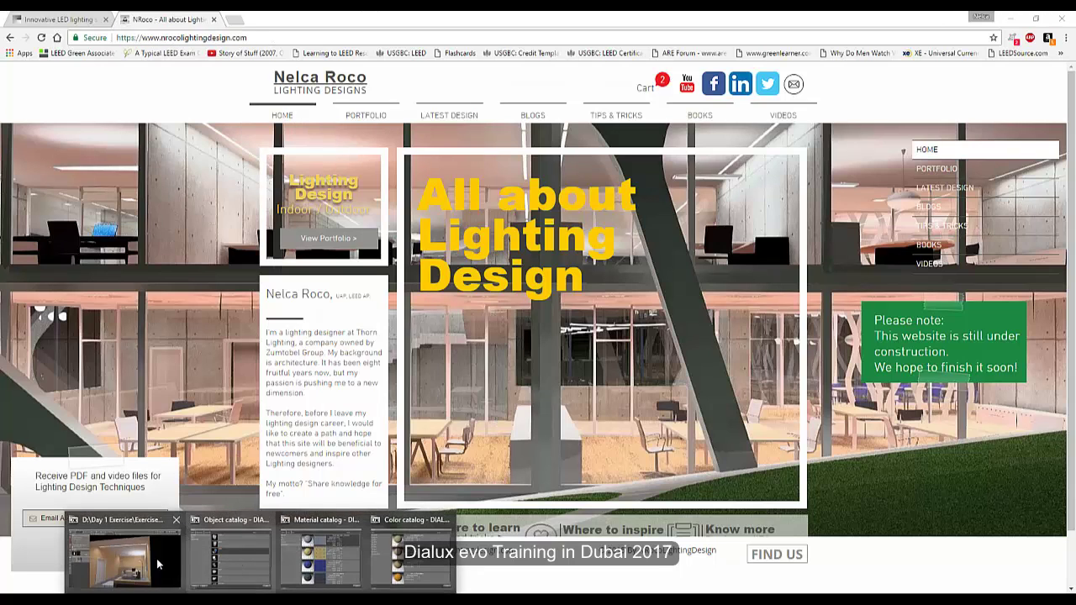
click(123, 555)
drag(409, 361, 607, 370)
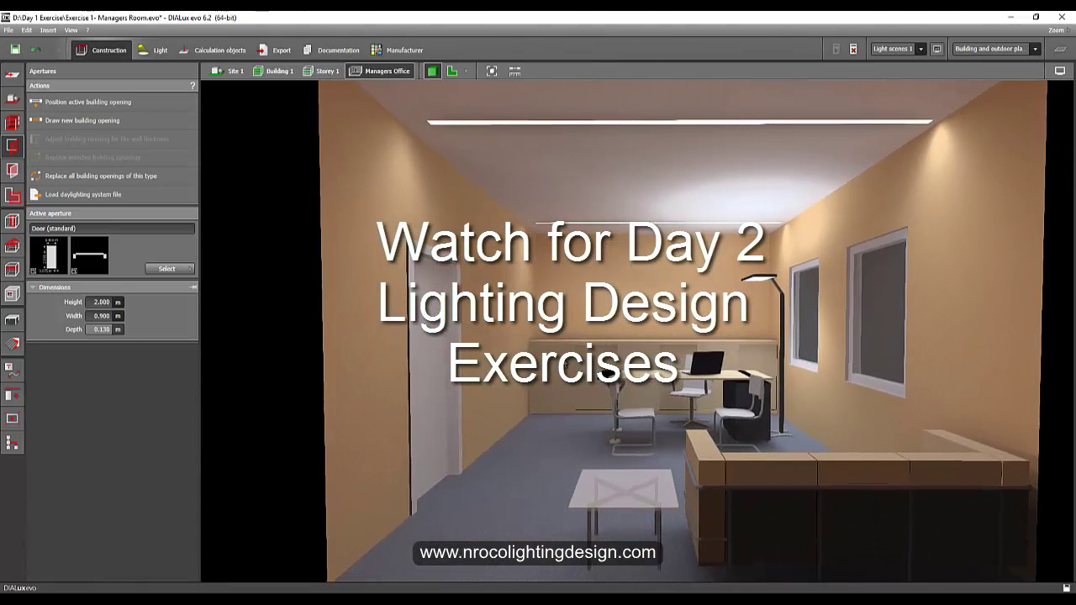